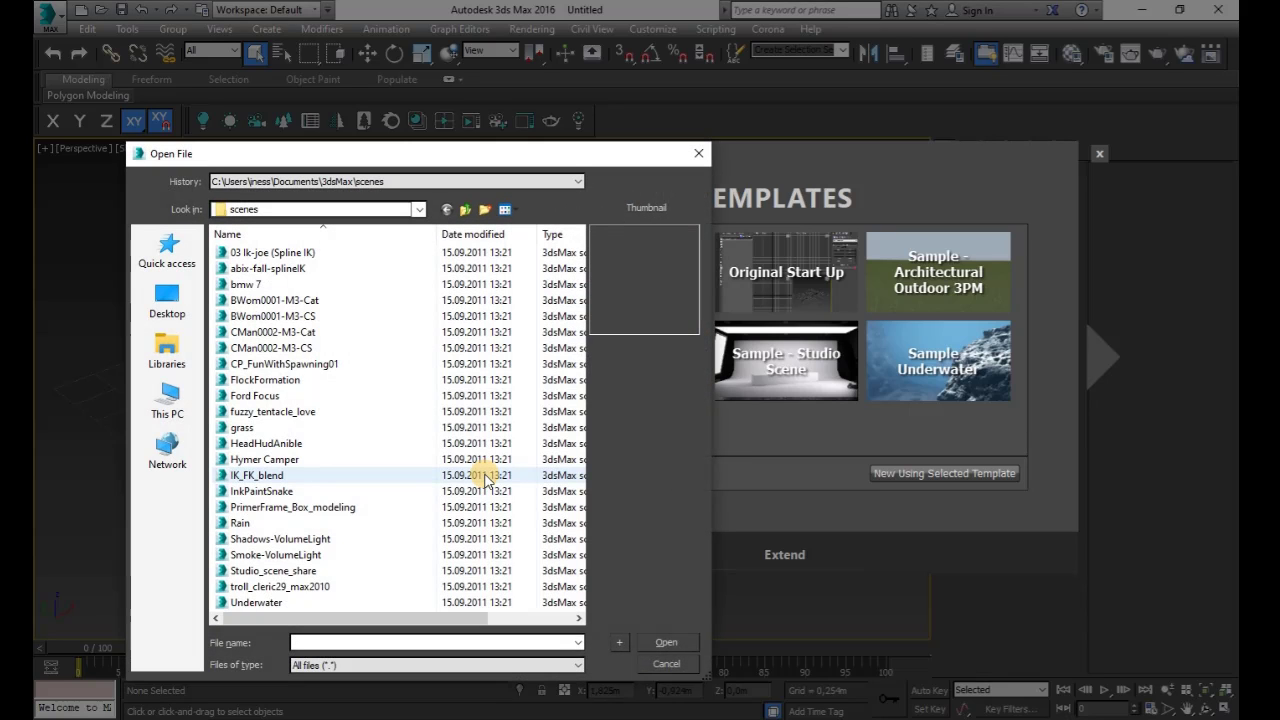
Look through the locations under This PC in the open-file browser, close it, and review the recent files list.
click(662, 668)
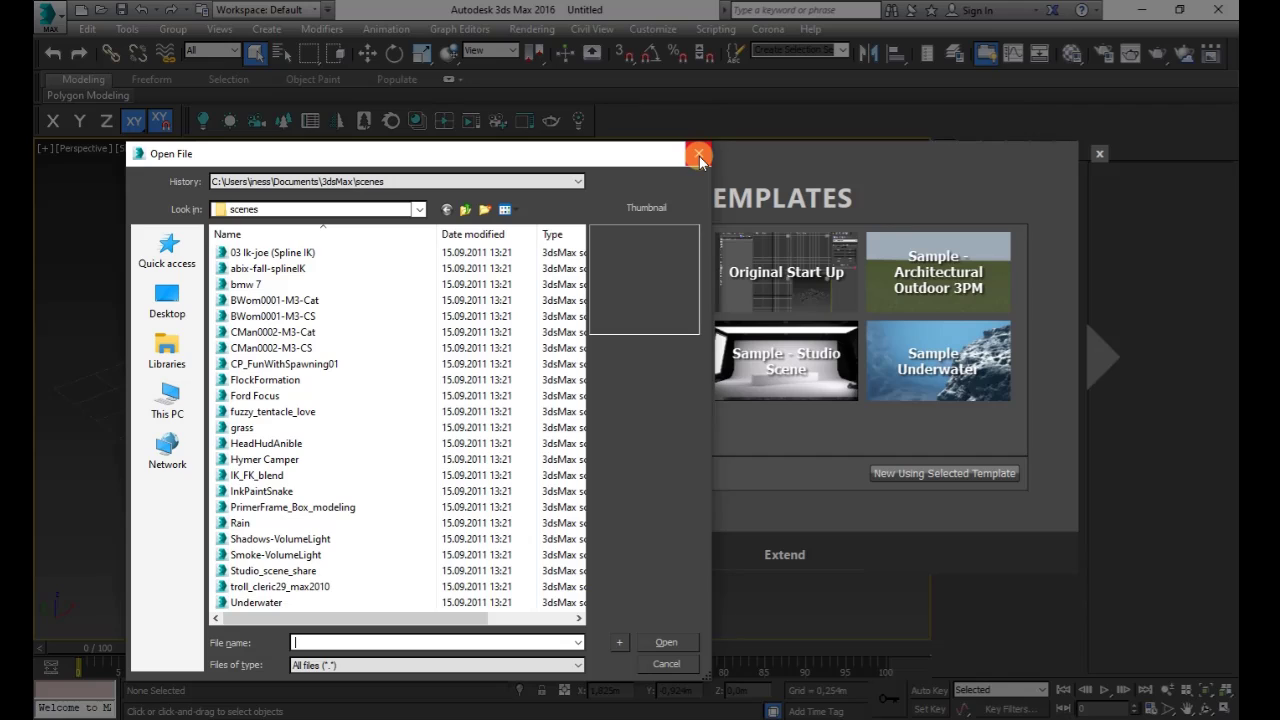
click(167, 400)
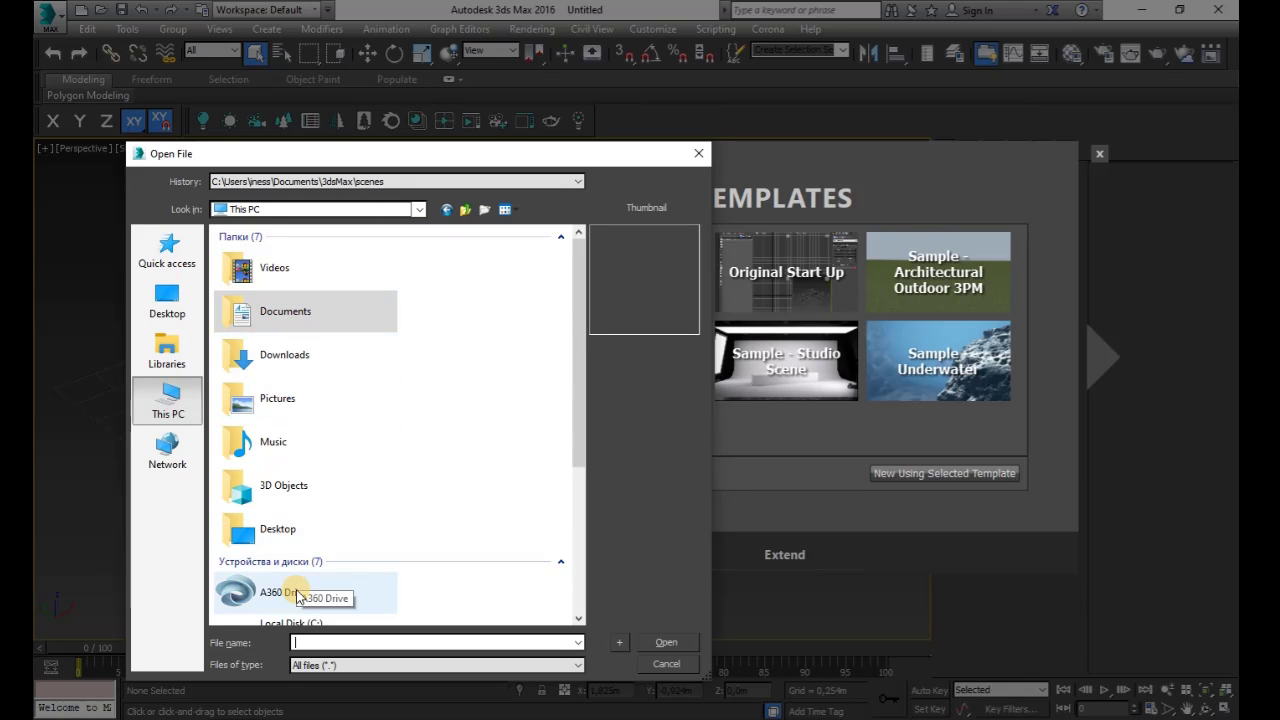
scroll(300, 592, down, 2)
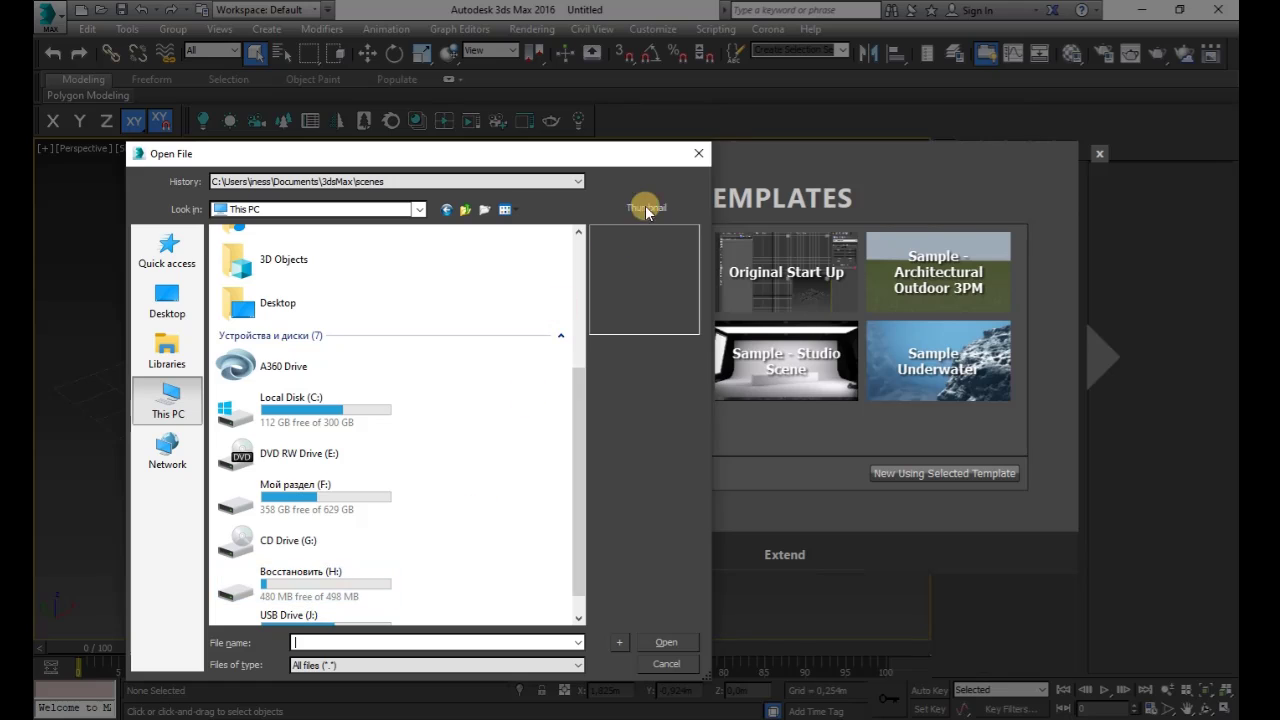
click(700, 155)
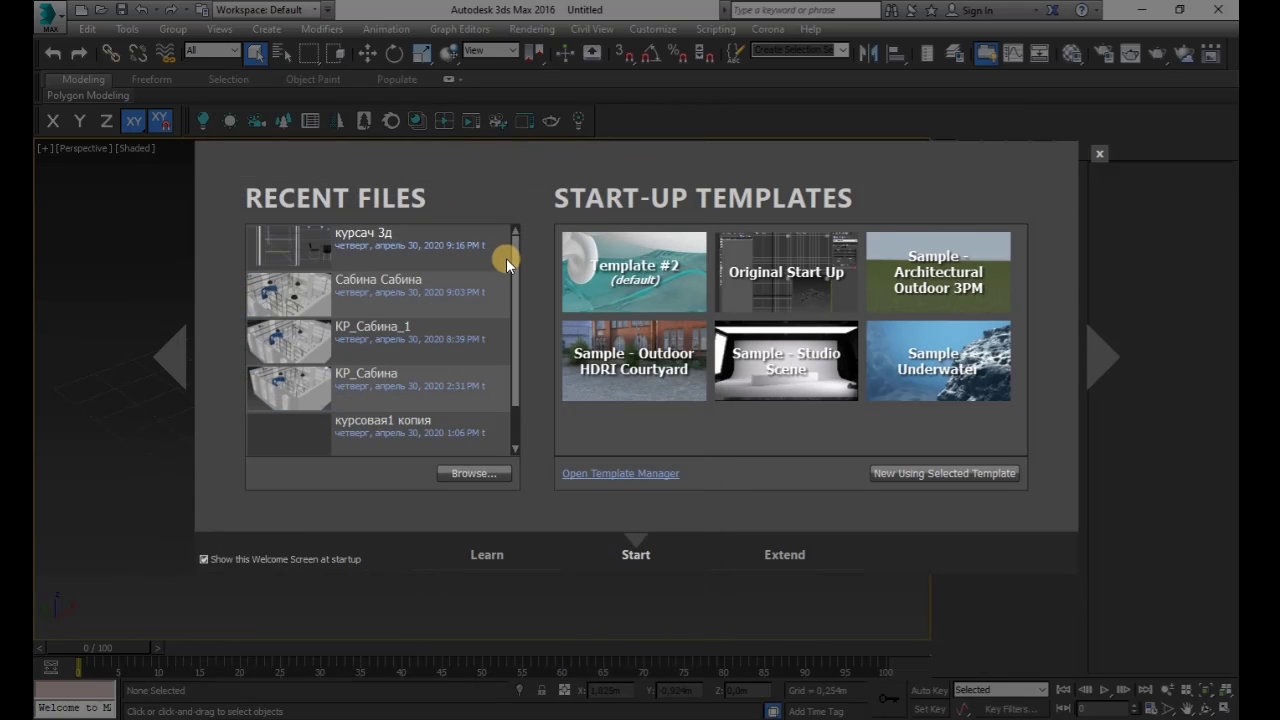
scroll(517, 250, down, 2)
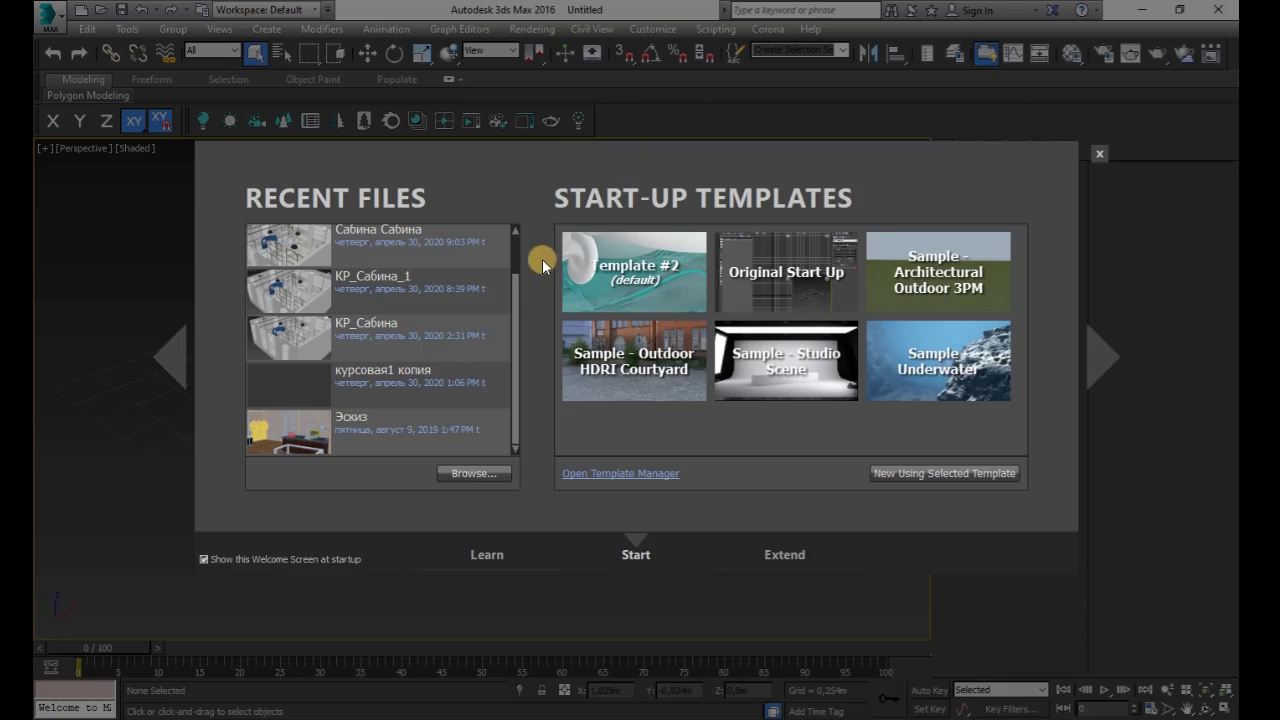
Open the Template Manager and select the Sample - Outdoor HDRI Courtyard template.
click(587, 474)
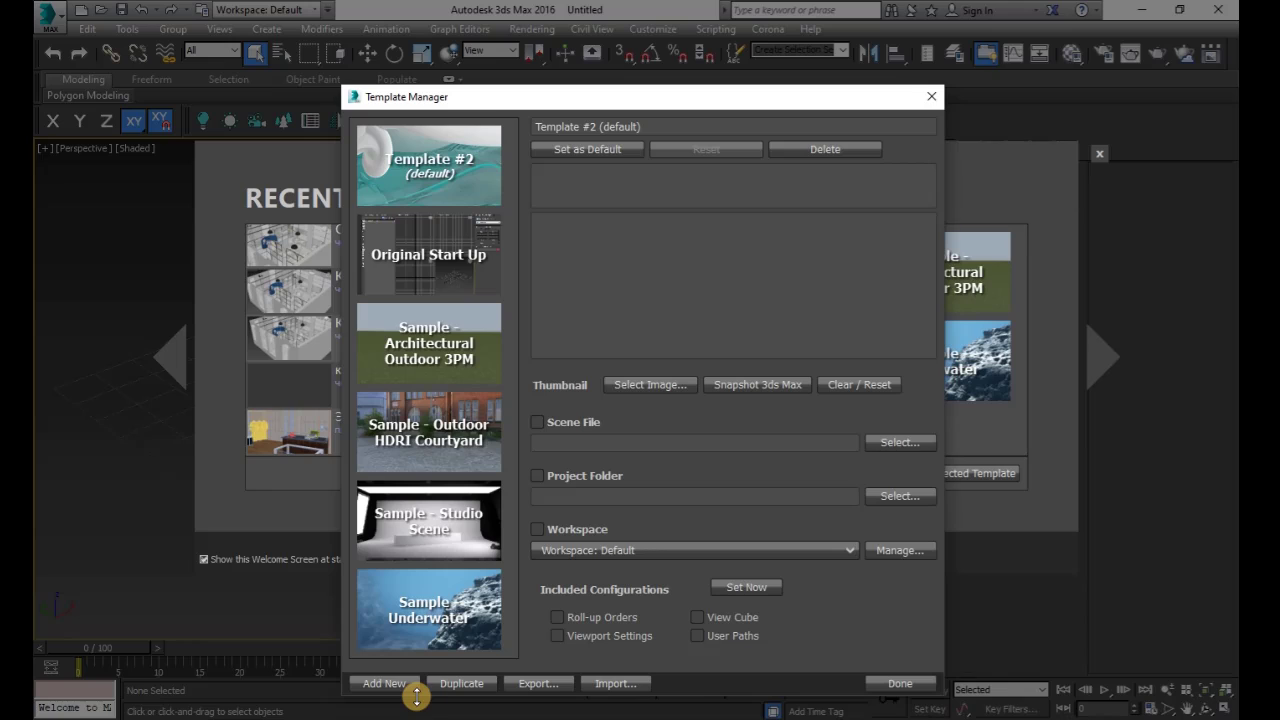
click(455, 428)
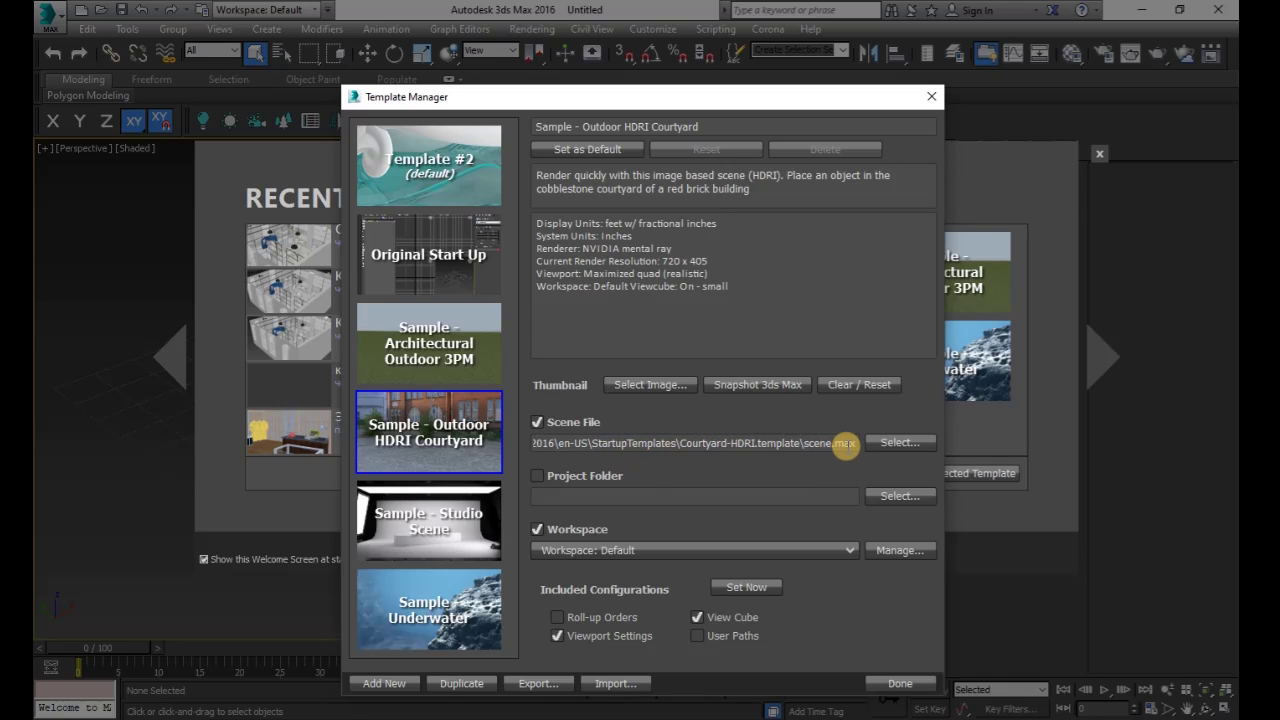
Browse for the template's project folder down to StartupTemplates in the 3ds Max 2016 en-US folder and cancel the selection.
click(539, 478)
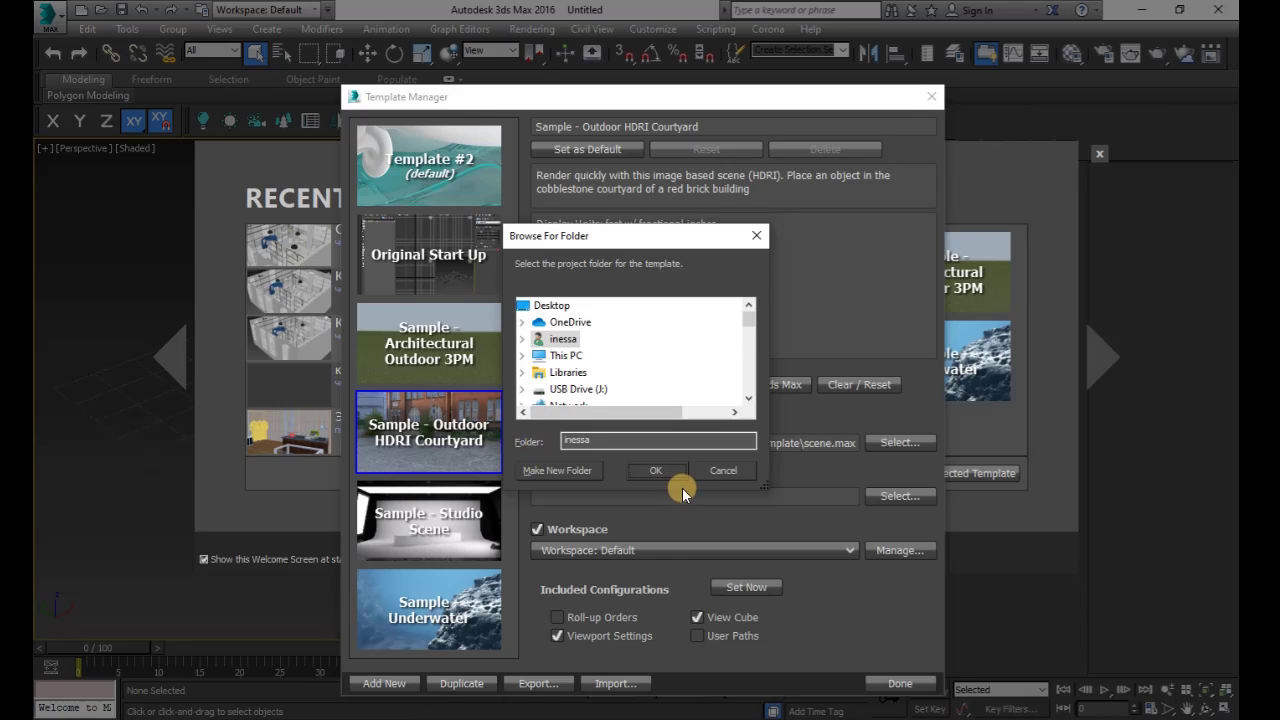
drag(682, 490, 668, 626)
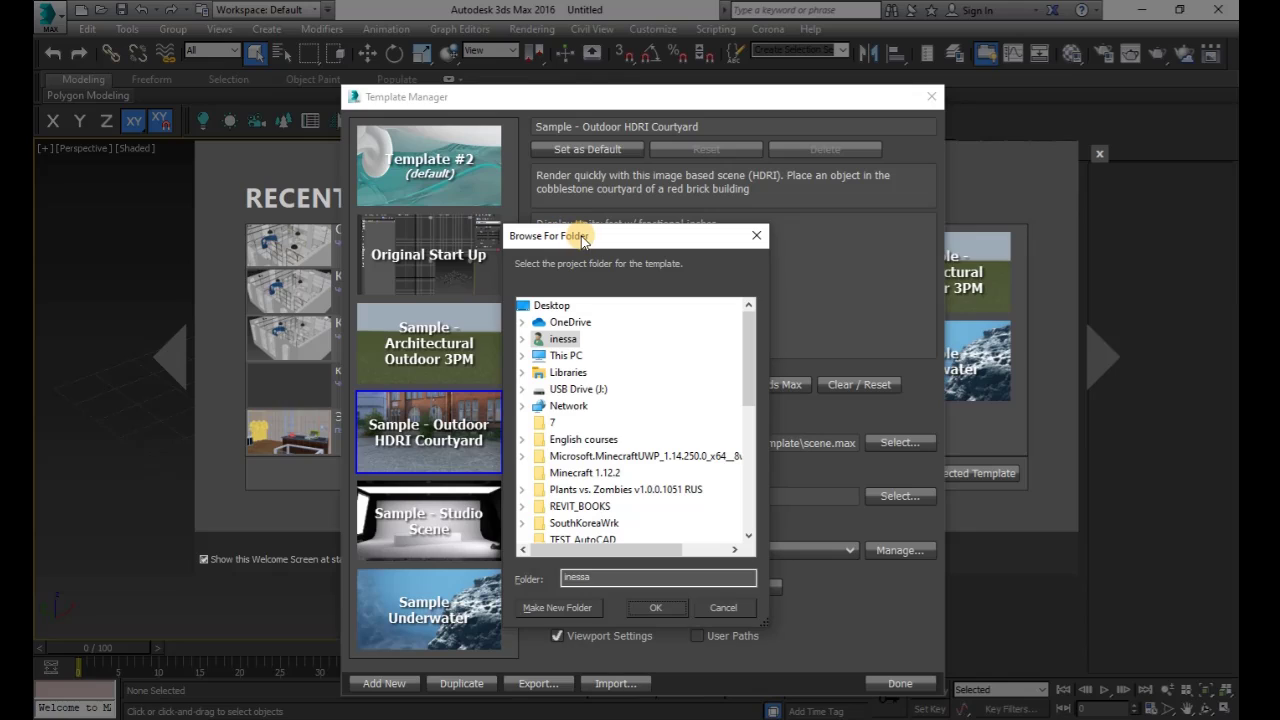
click(574, 357)
click(600, 453)
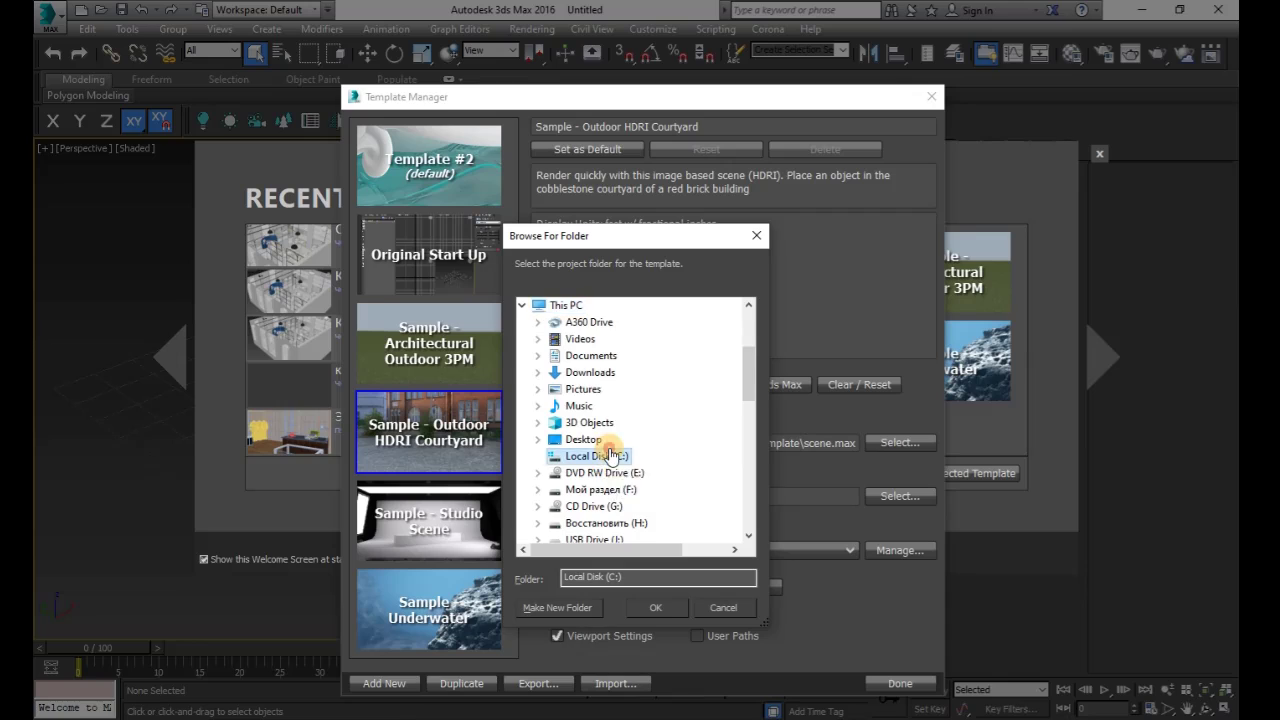
click(607, 449)
click(618, 339)
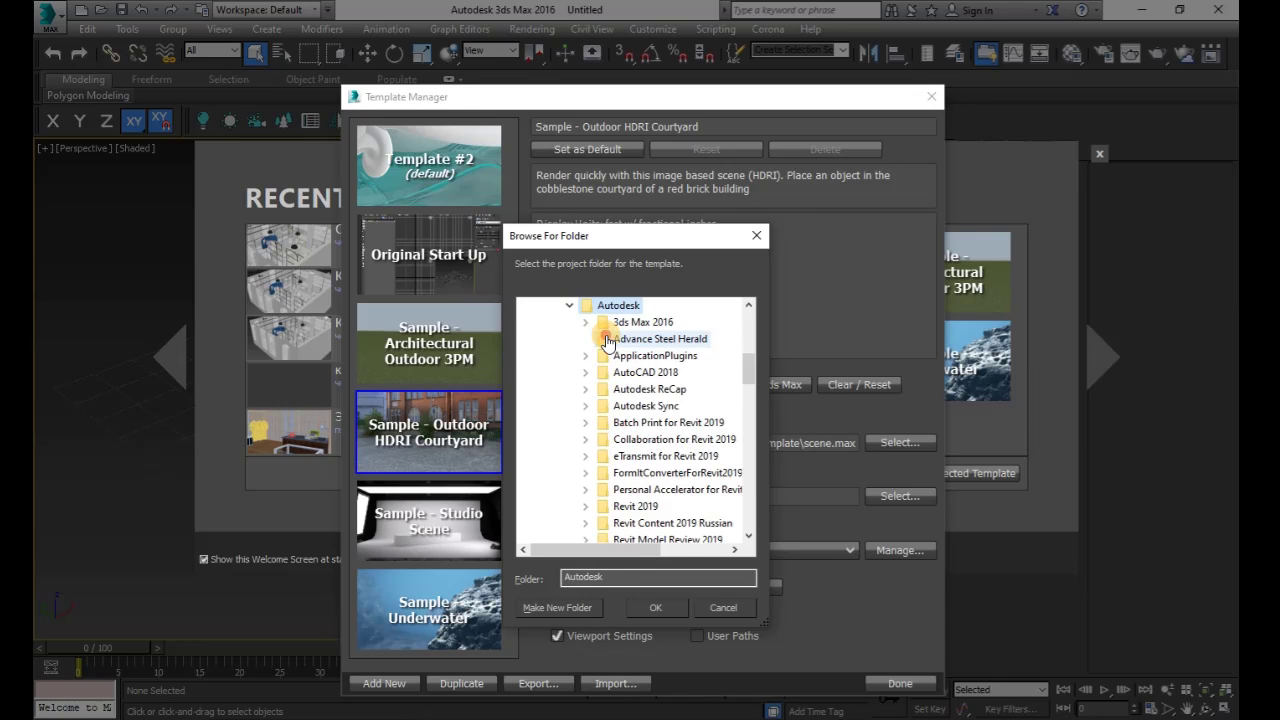
click(640, 322)
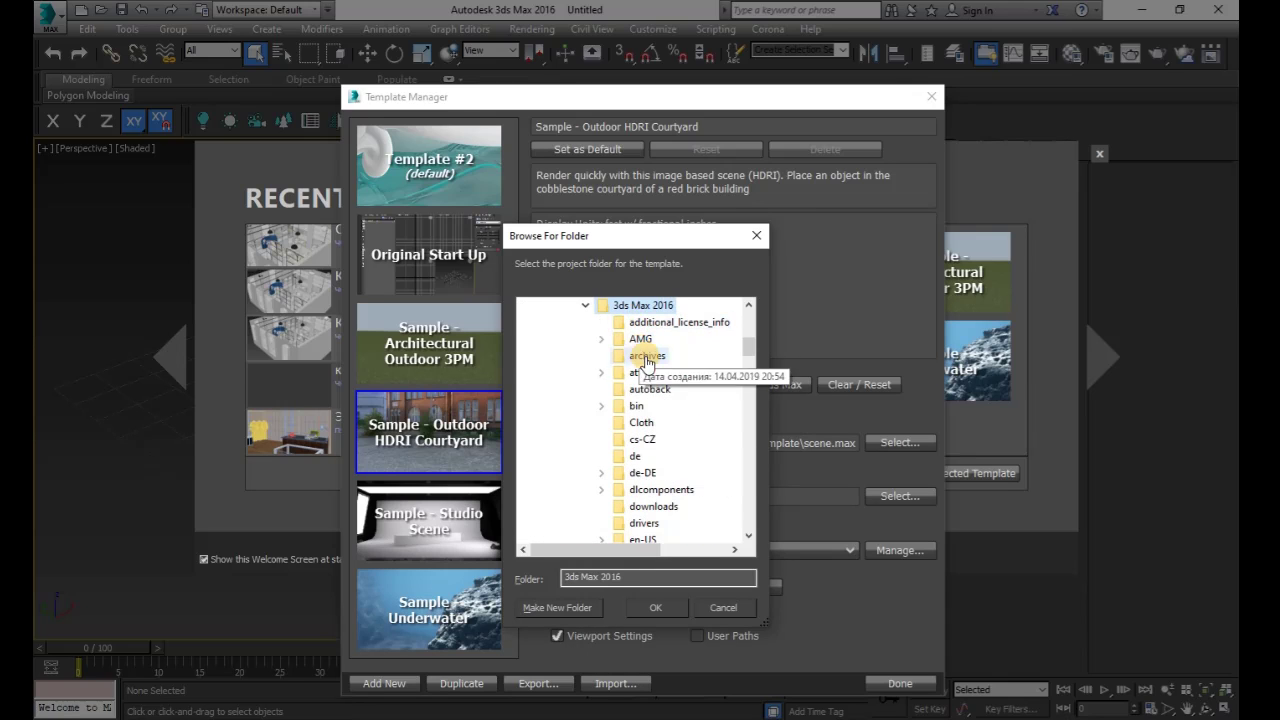
scroll(747, 350, down, 3)
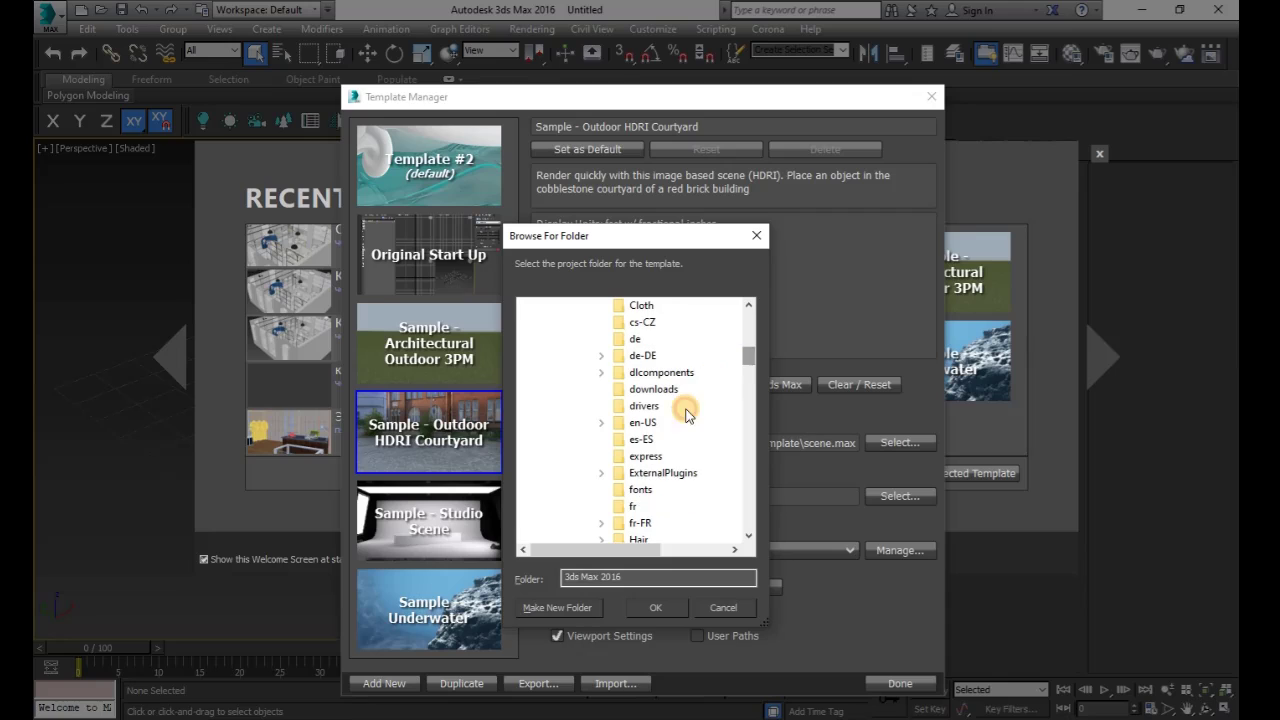
click(645, 422)
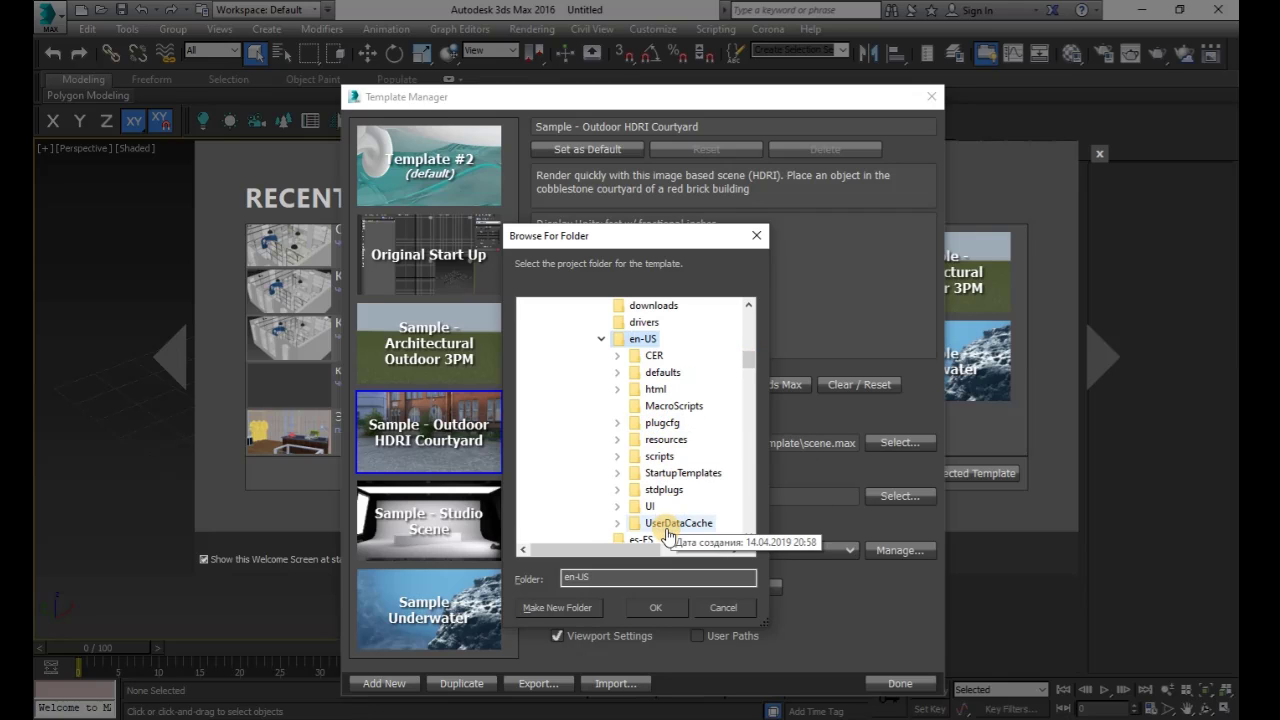
double_click(668, 482)
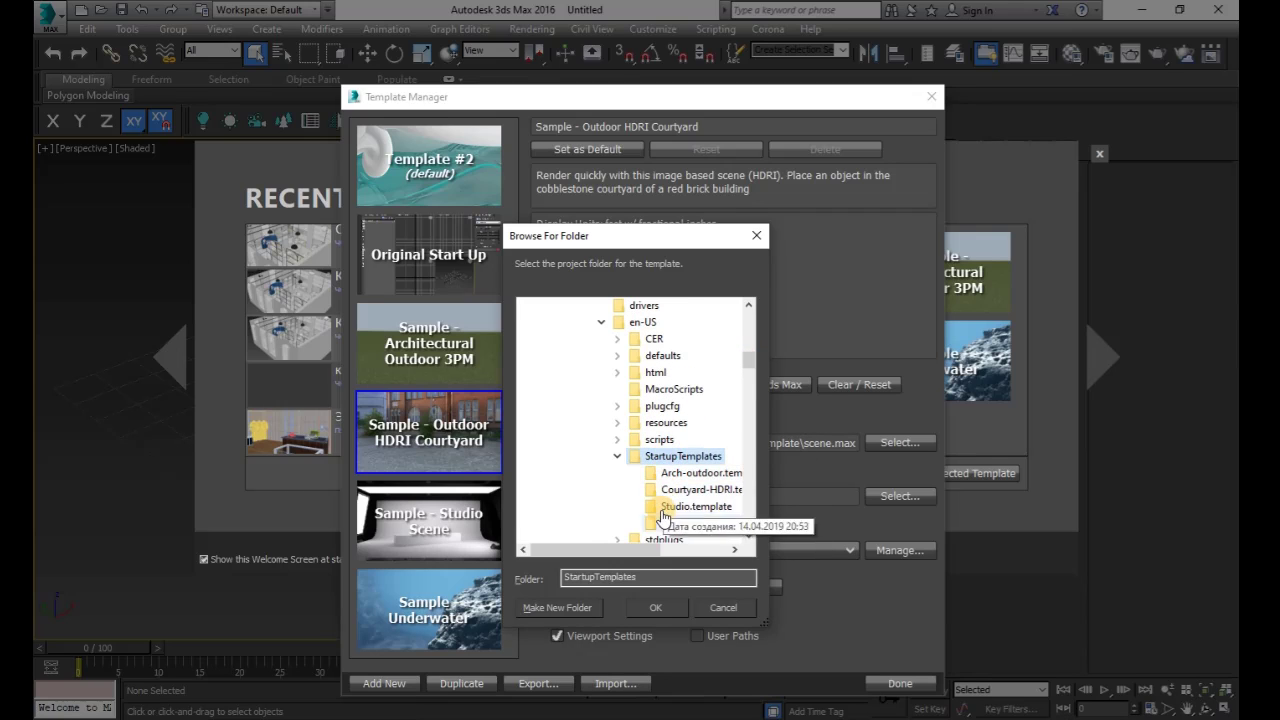
drag(648, 549, 683, 553)
scroll(746, 360, down, 3)
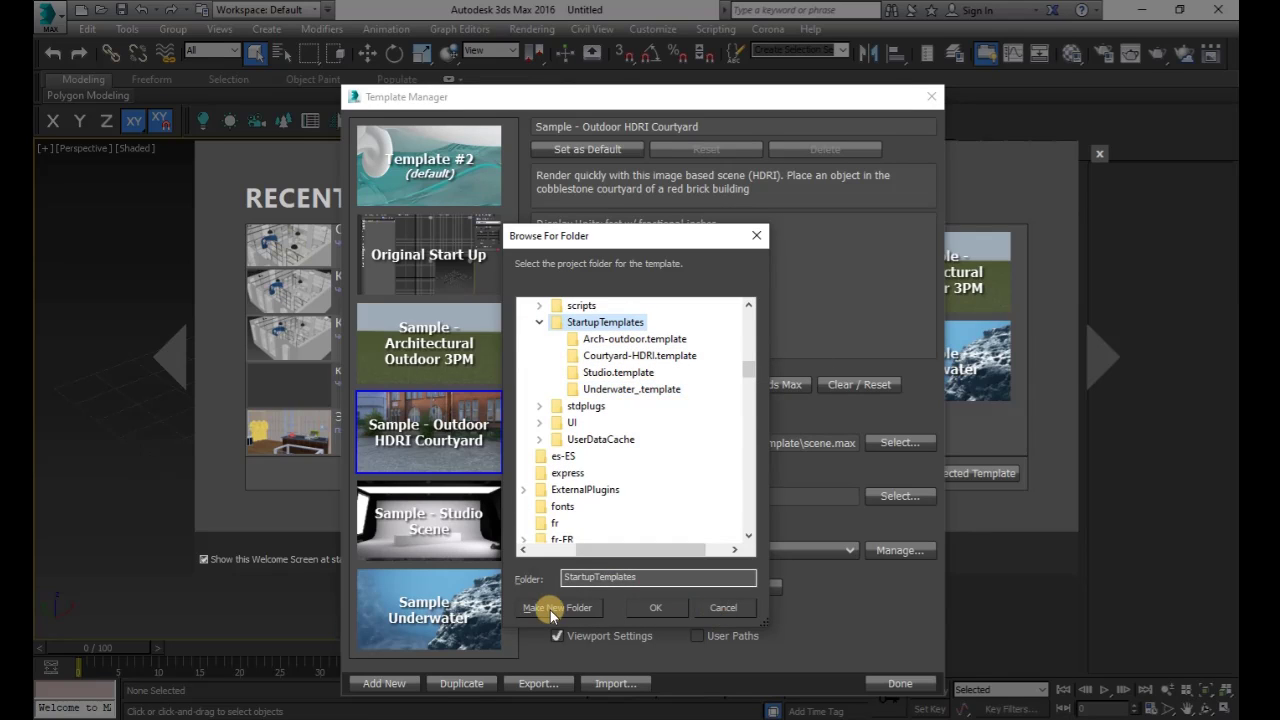
click(722, 607)
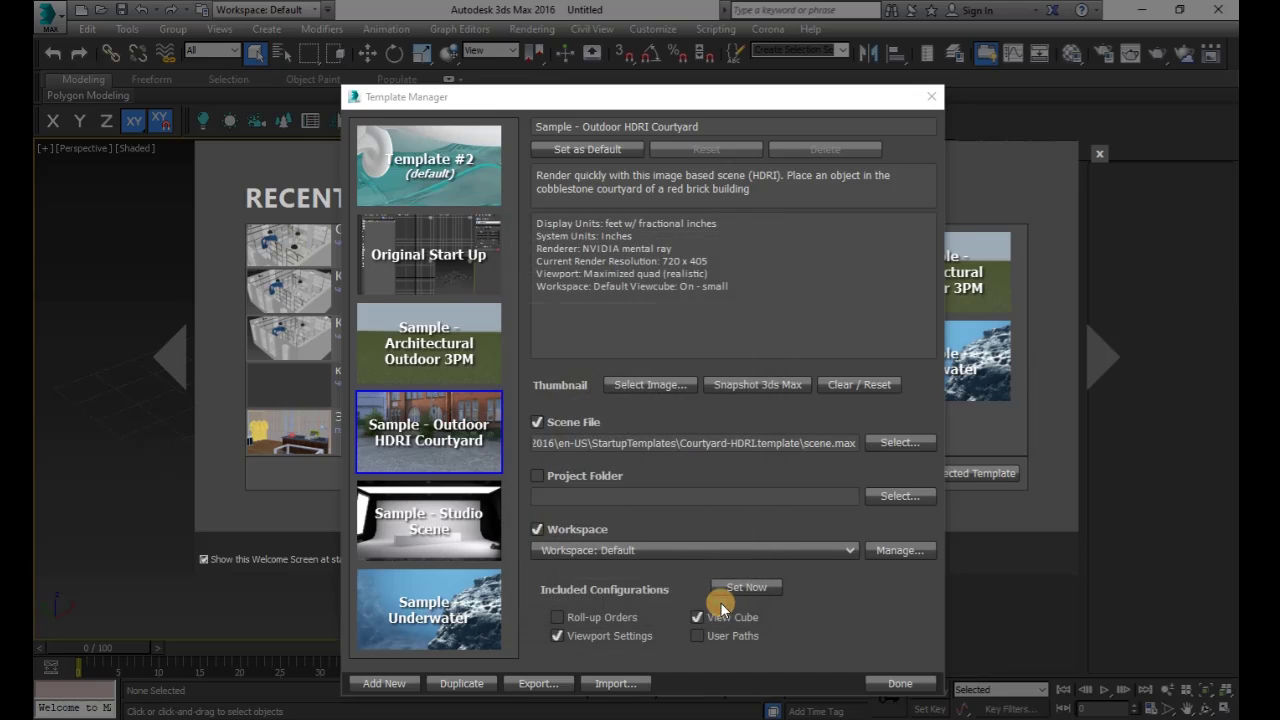
Add a new start-up template, set it as the default, and finish managing templates.
click(392, 683)
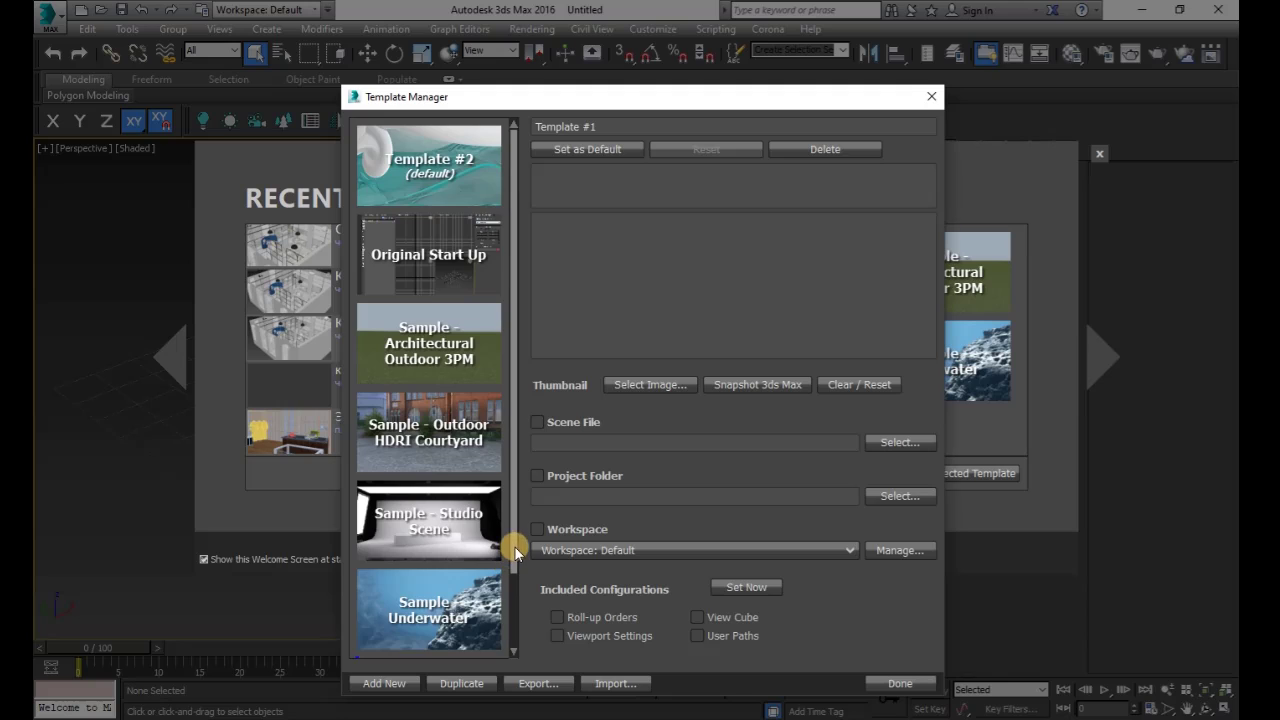
scroll(505, 560, down, 2)
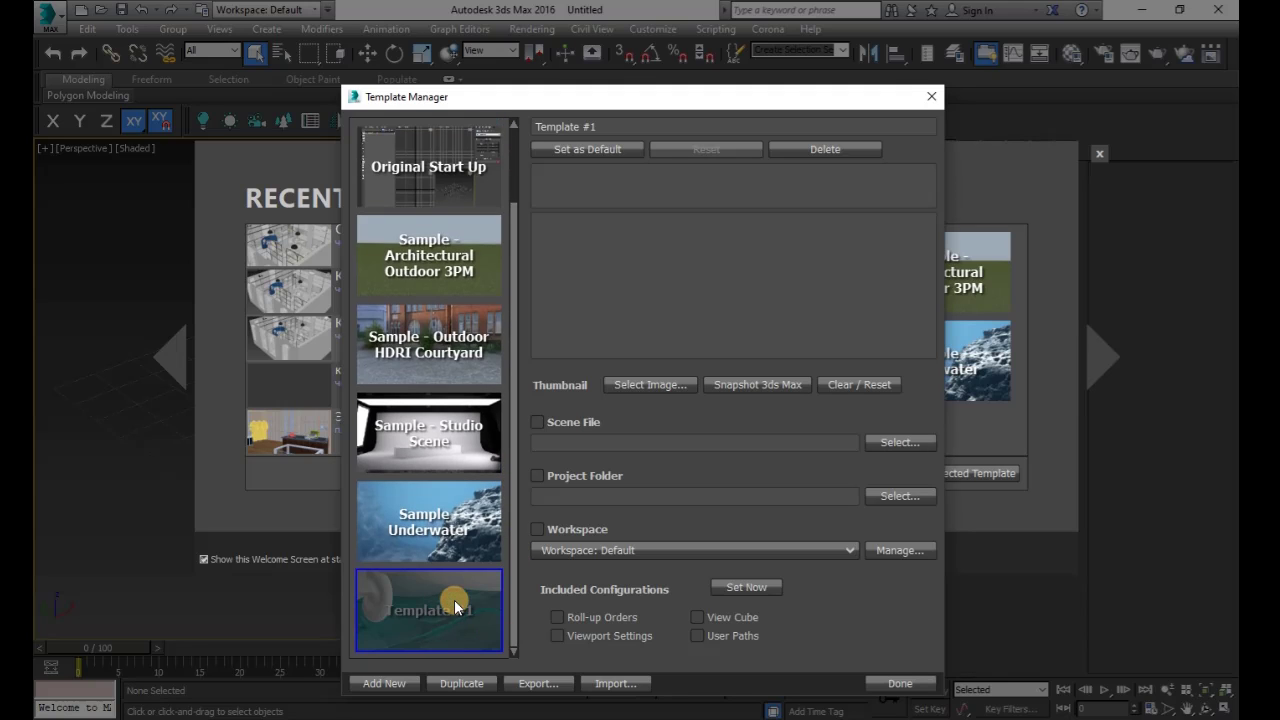
click(597, 150)
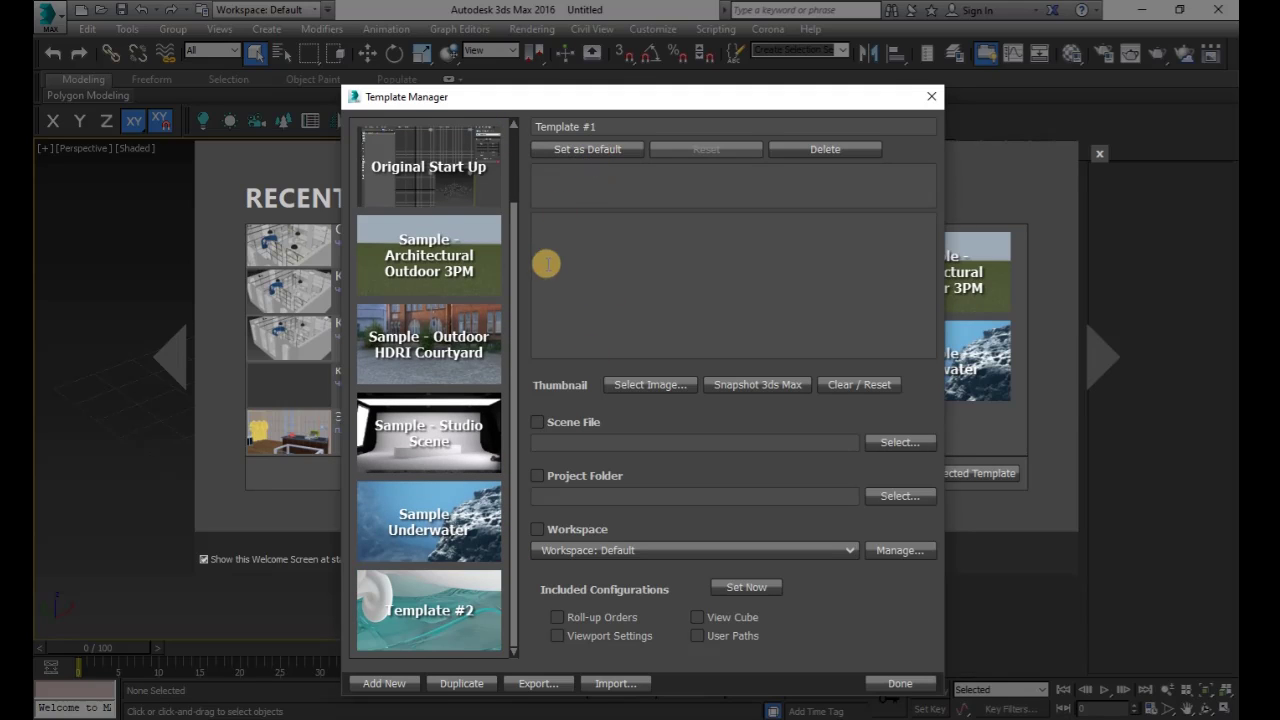
drag(513, 322, 513, 213)
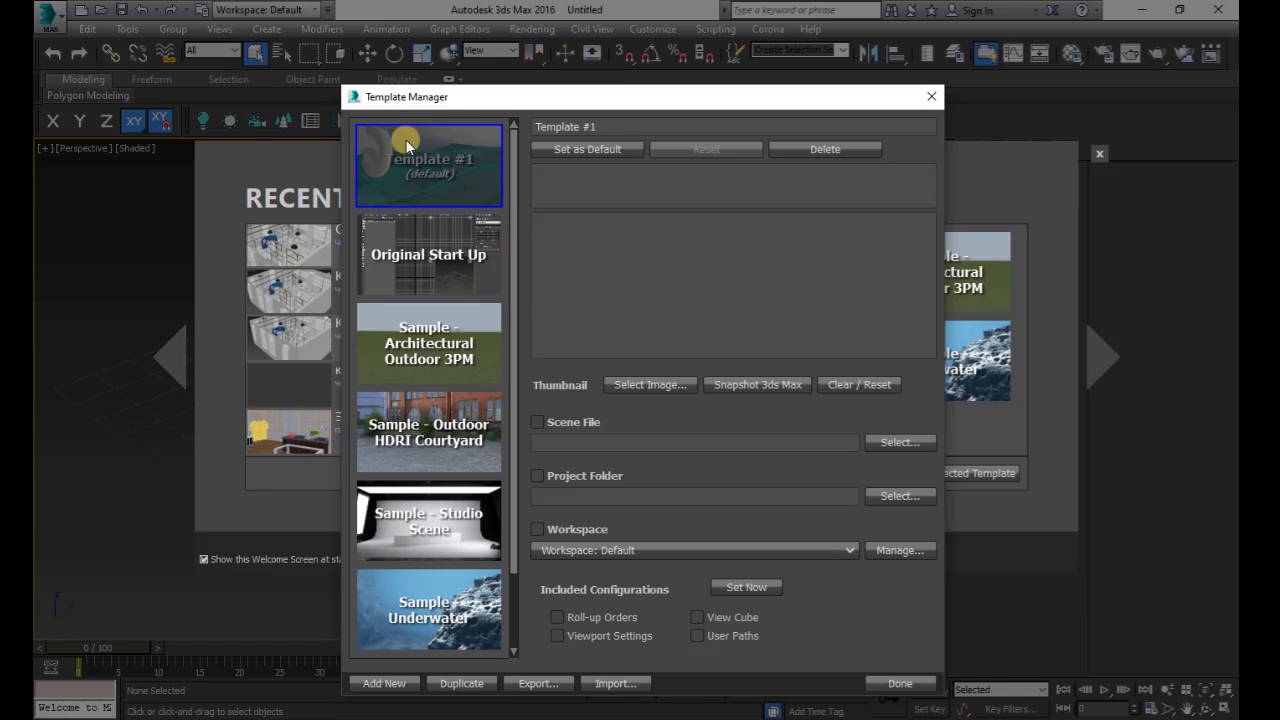
click(900, 684)
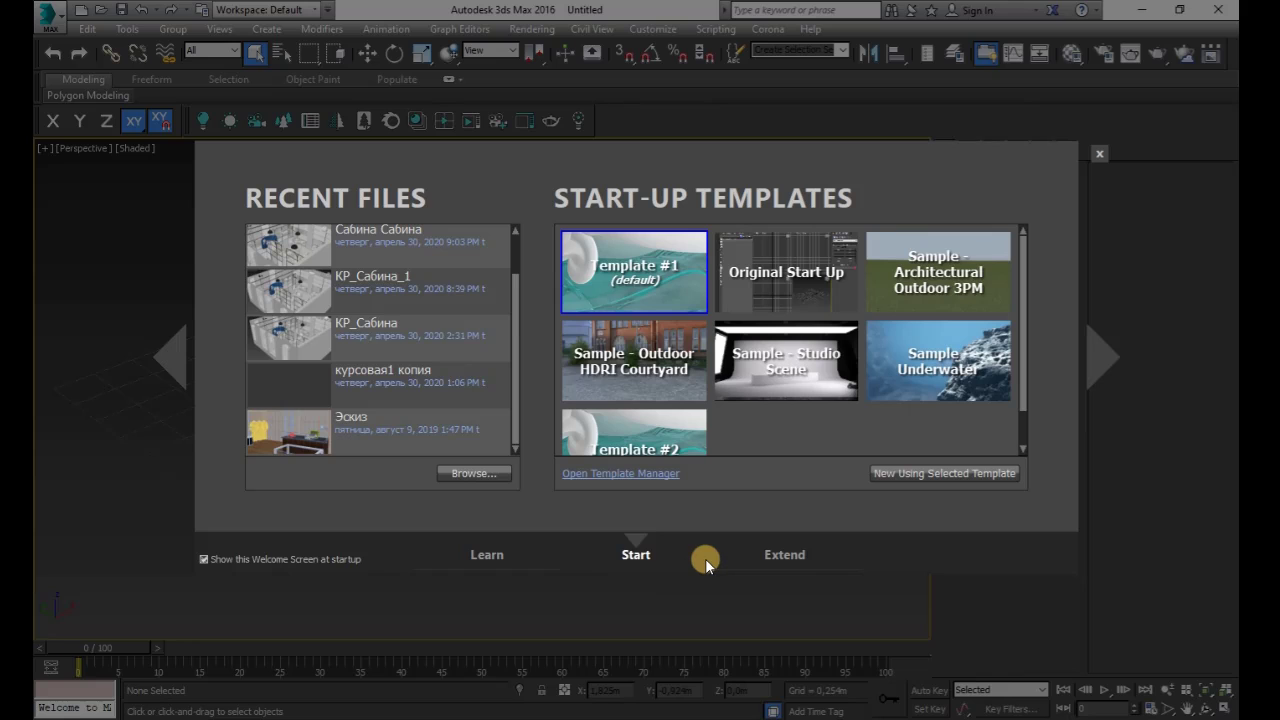
Start a scene from the default Template #1 and switch to the four-viewport layout with the Perspective viewport active.
double_click(664, 277)
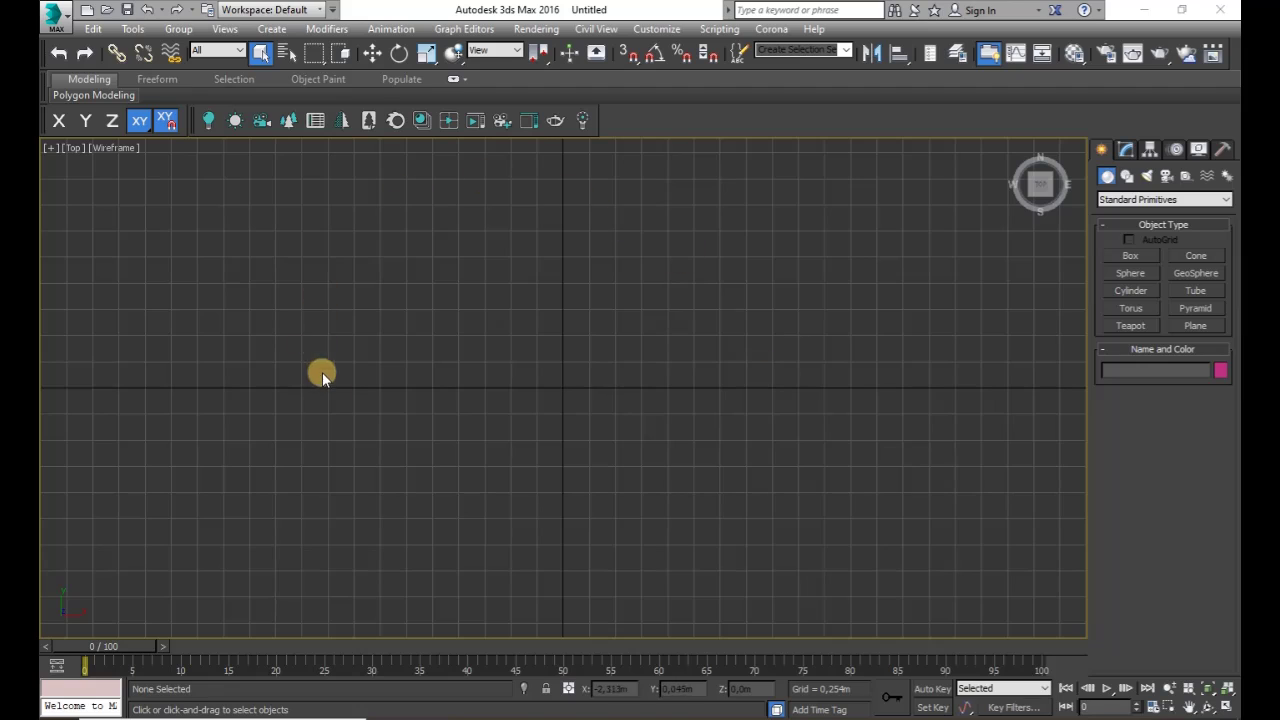
click(1227, 706)
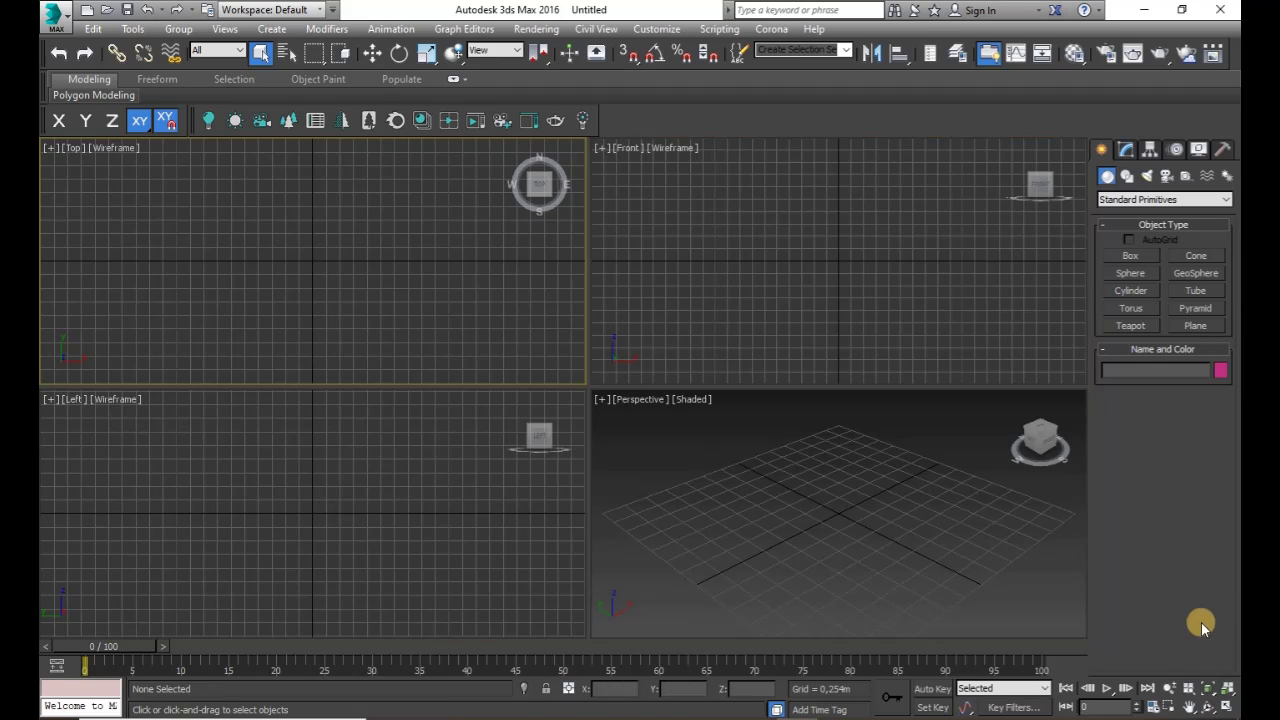
click(759, 544)
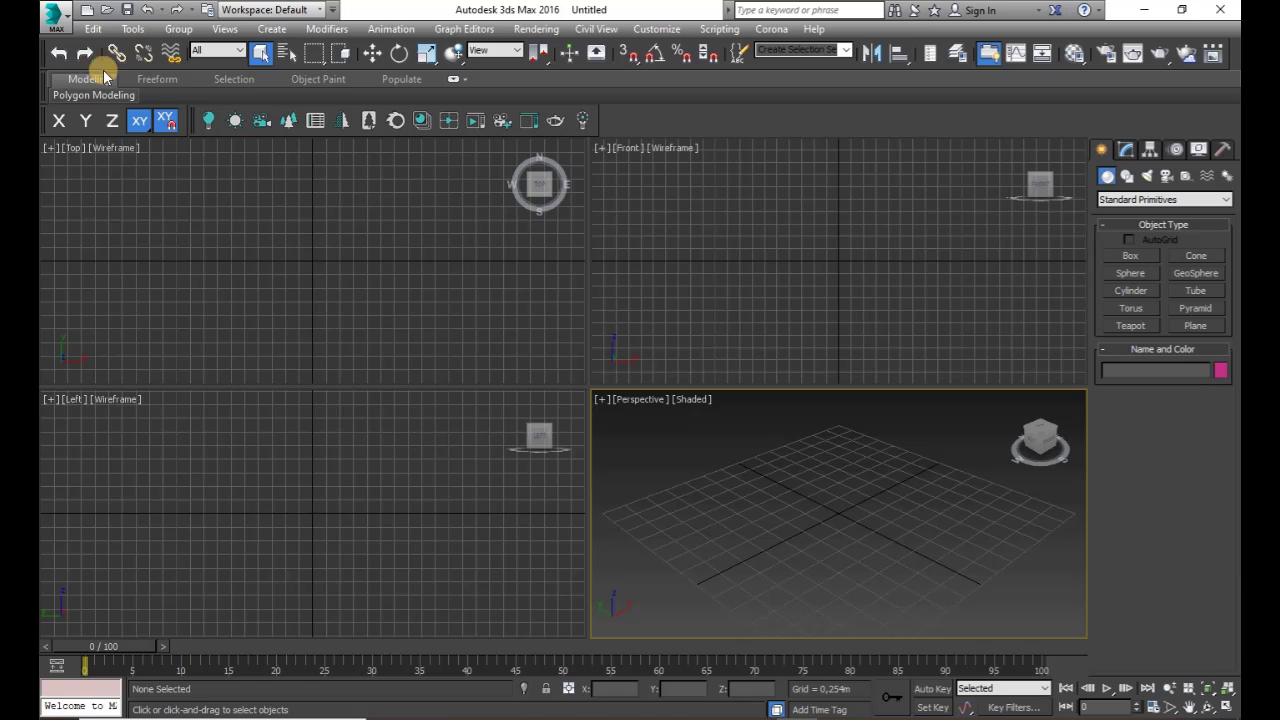
Create a new scene with the New All option.
click(88, 12)
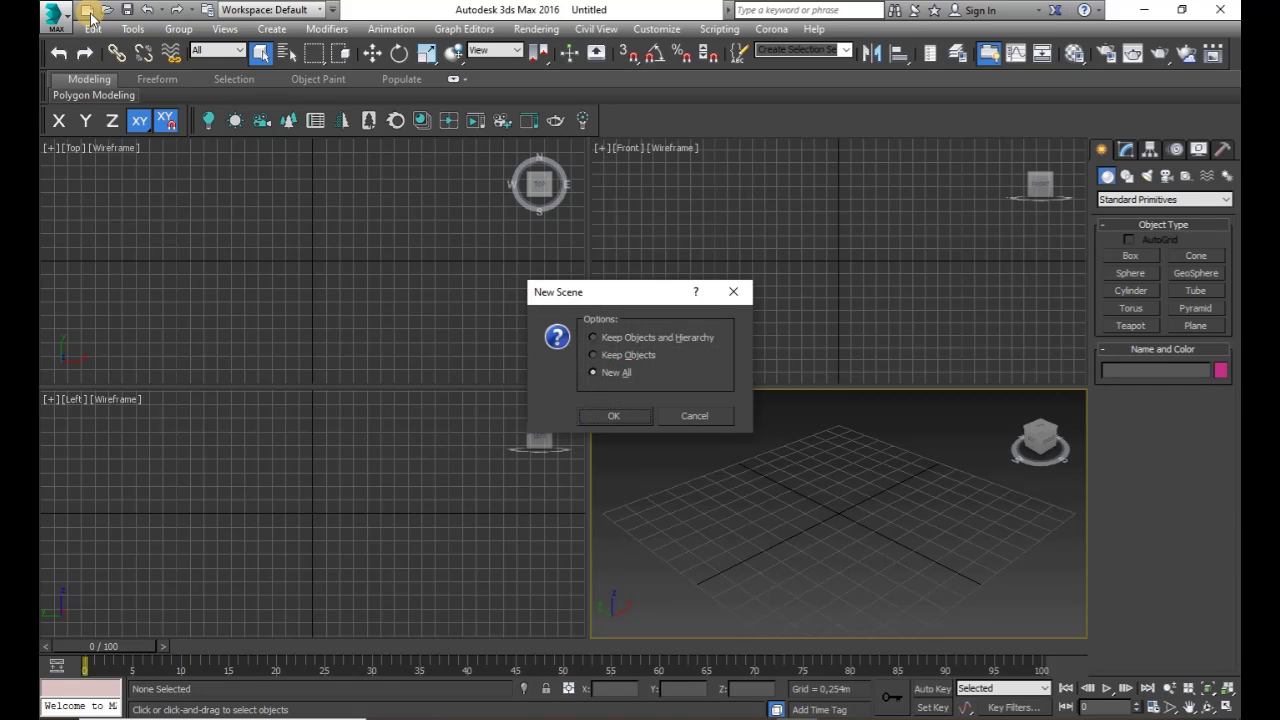
click(596, 339)
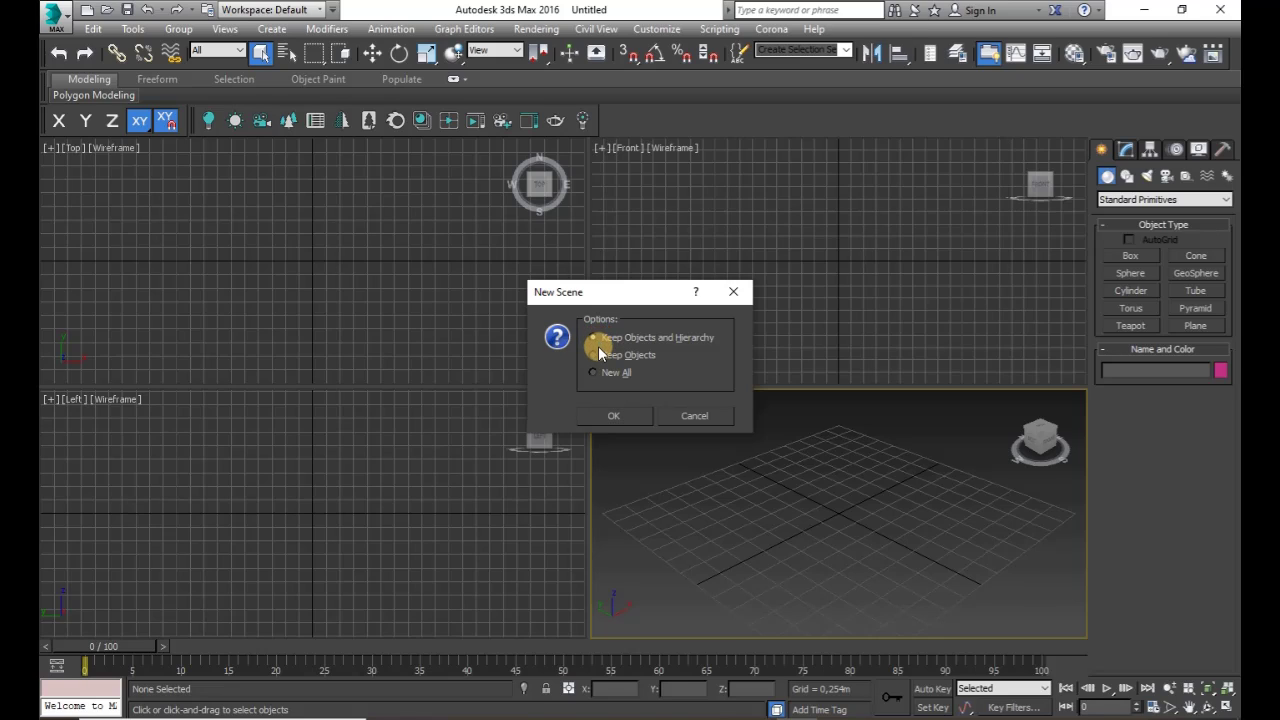
click(596, 356)
click(595, 374)
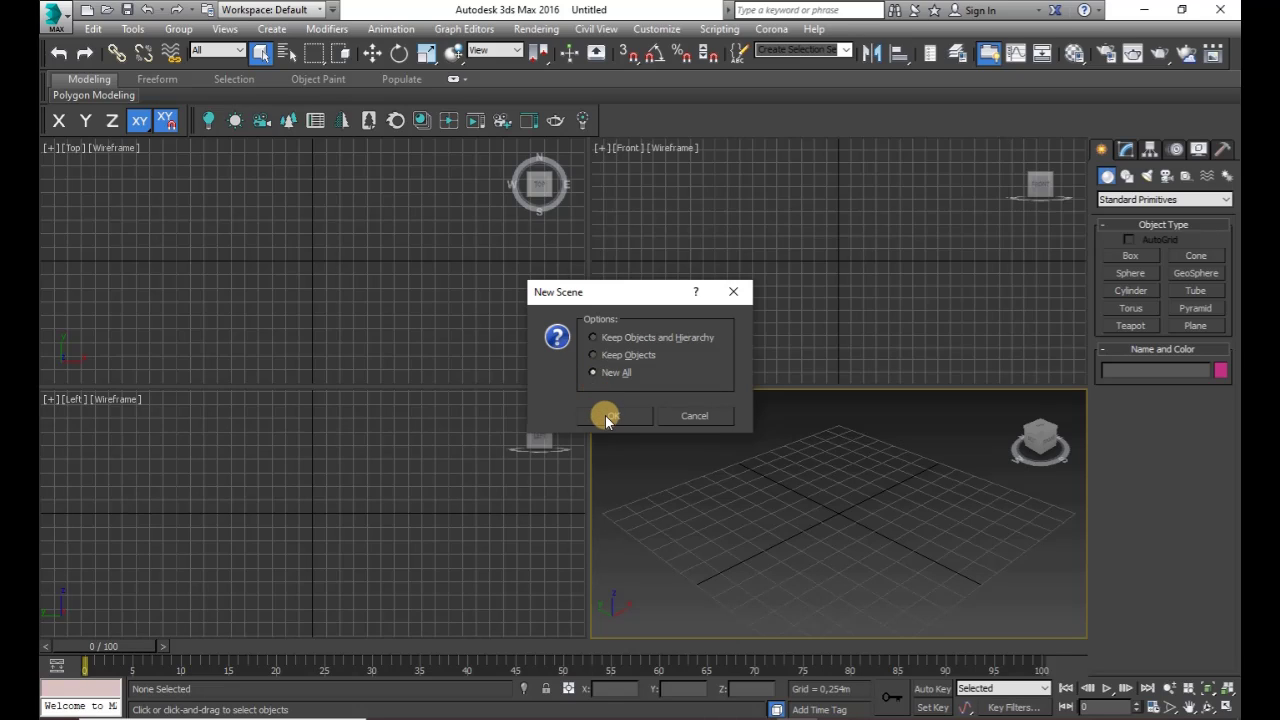
click(606, 416)
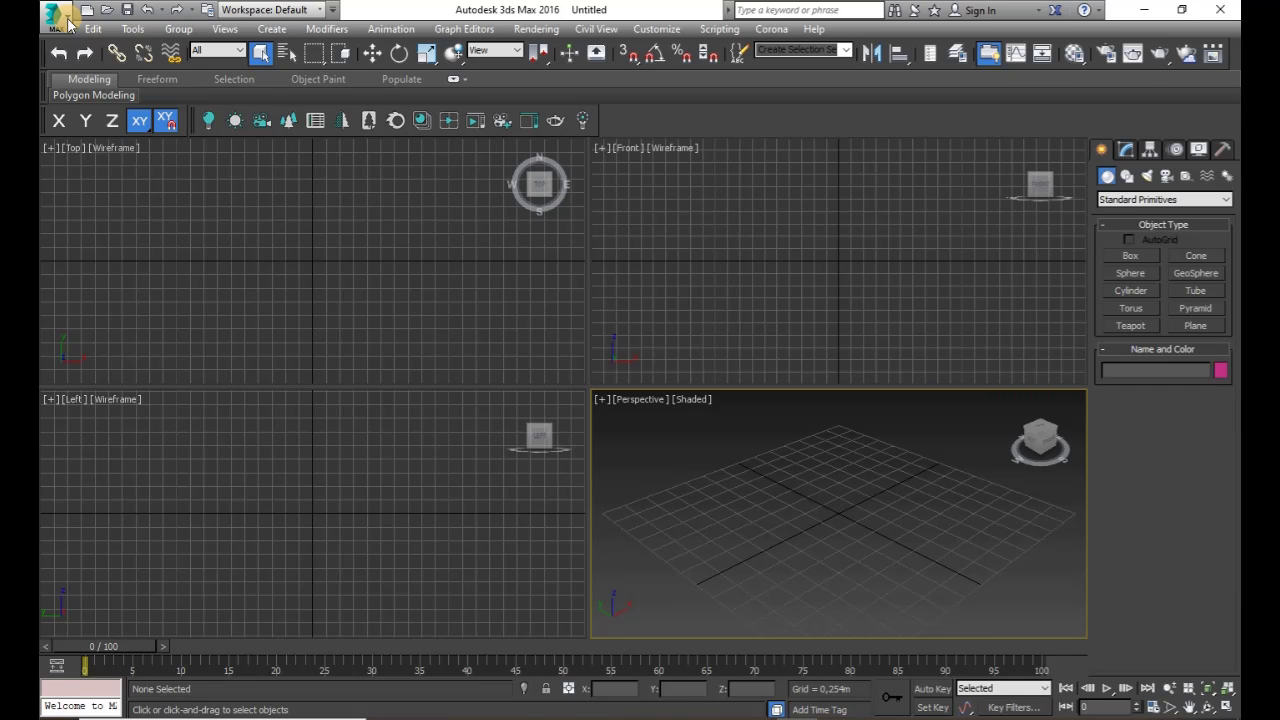
Reset the scene to the start-up defaults and confirm the reset.
click(56, 14)
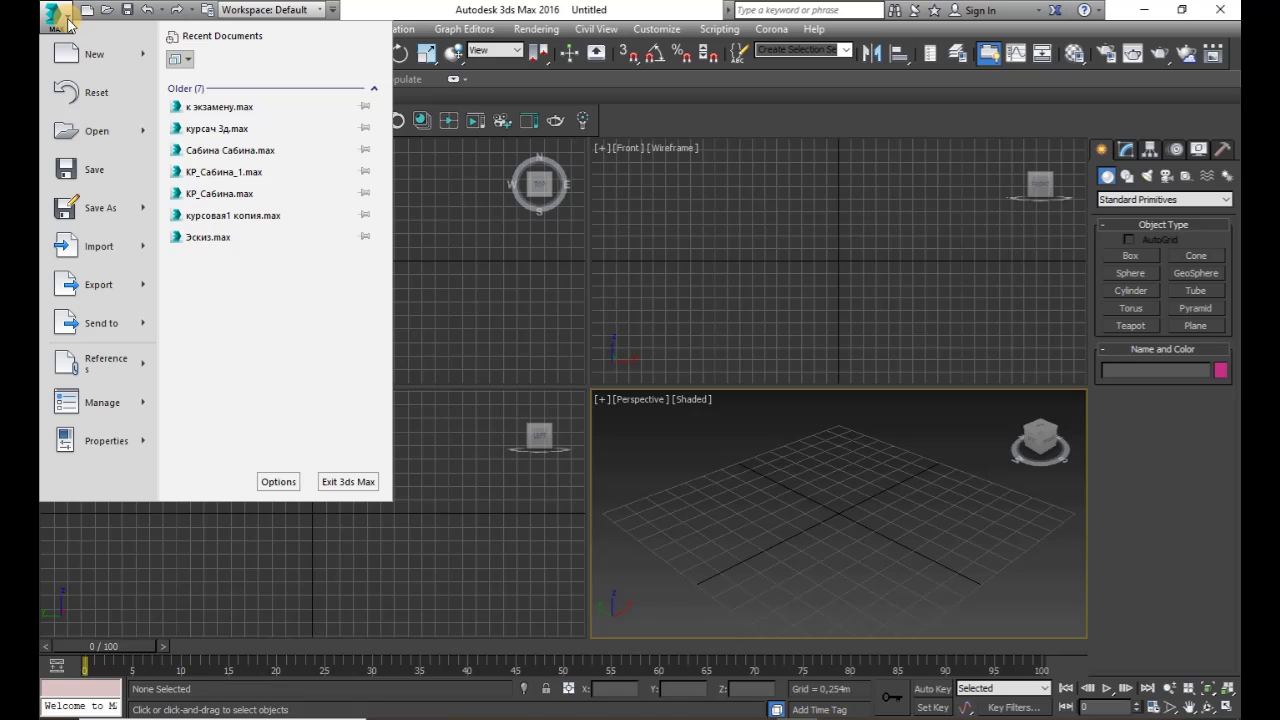
mouse_move(150, 63)
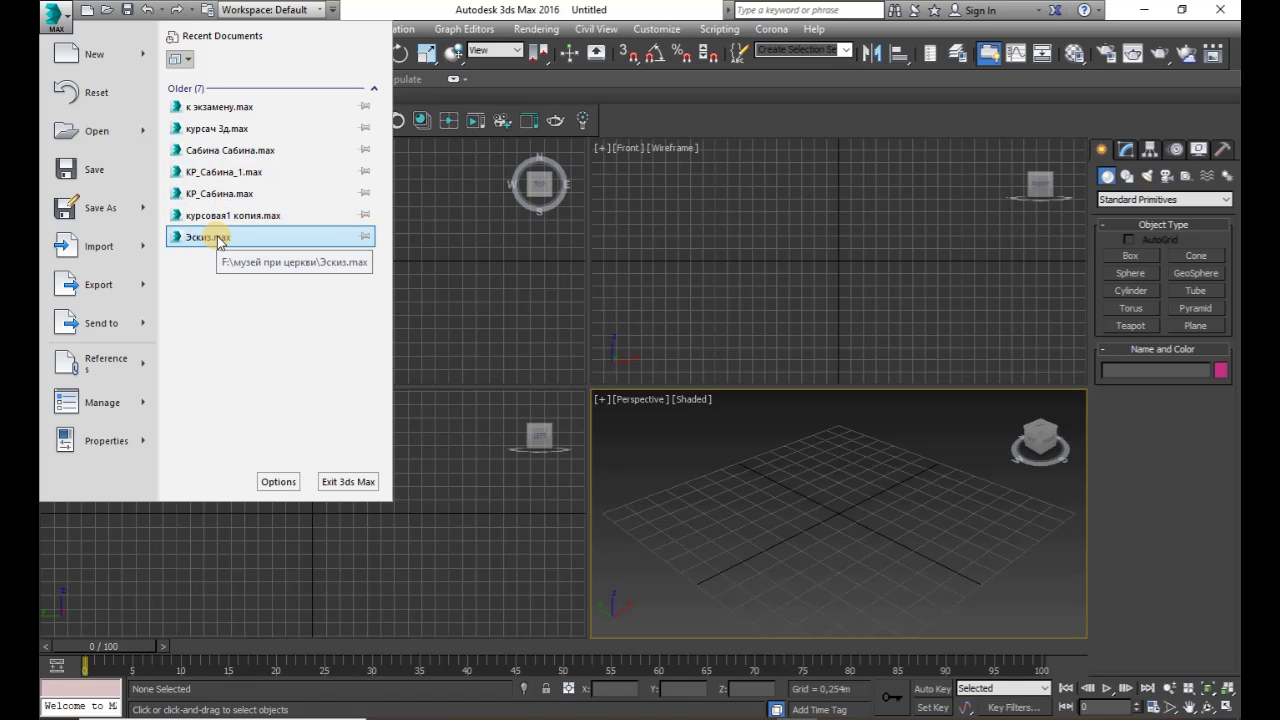
click(109, 99)
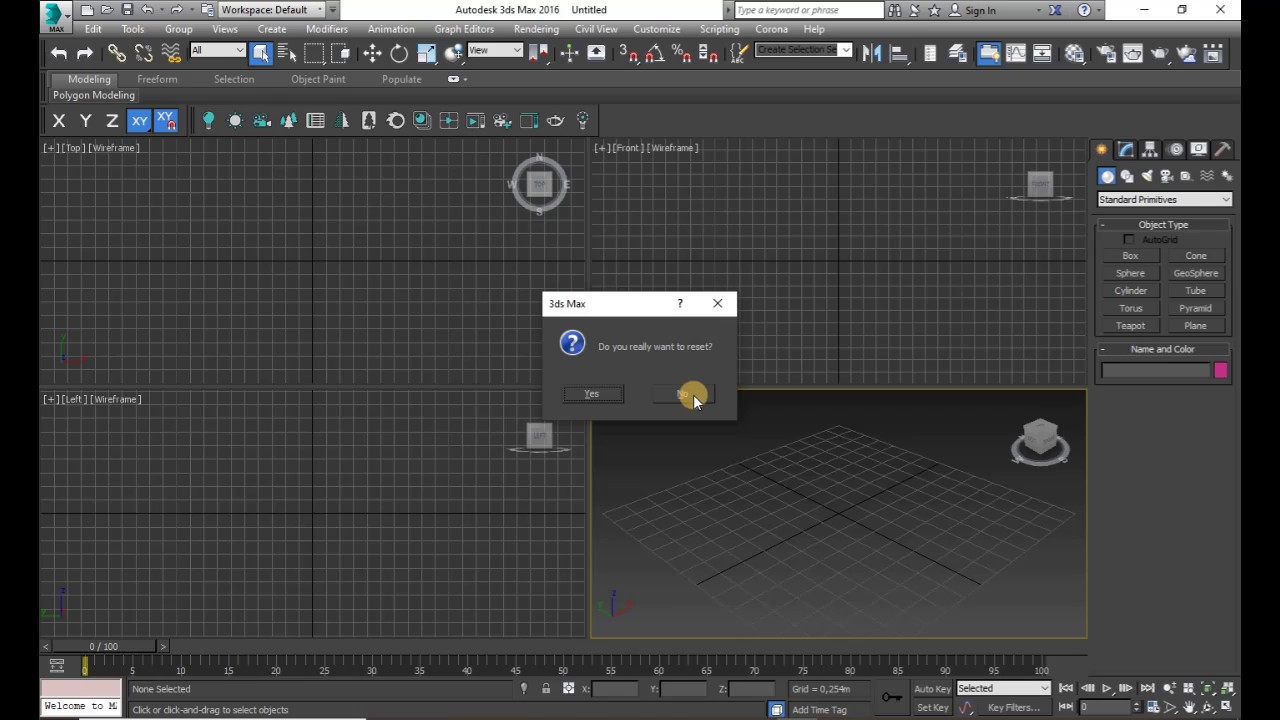
click(610, 395)
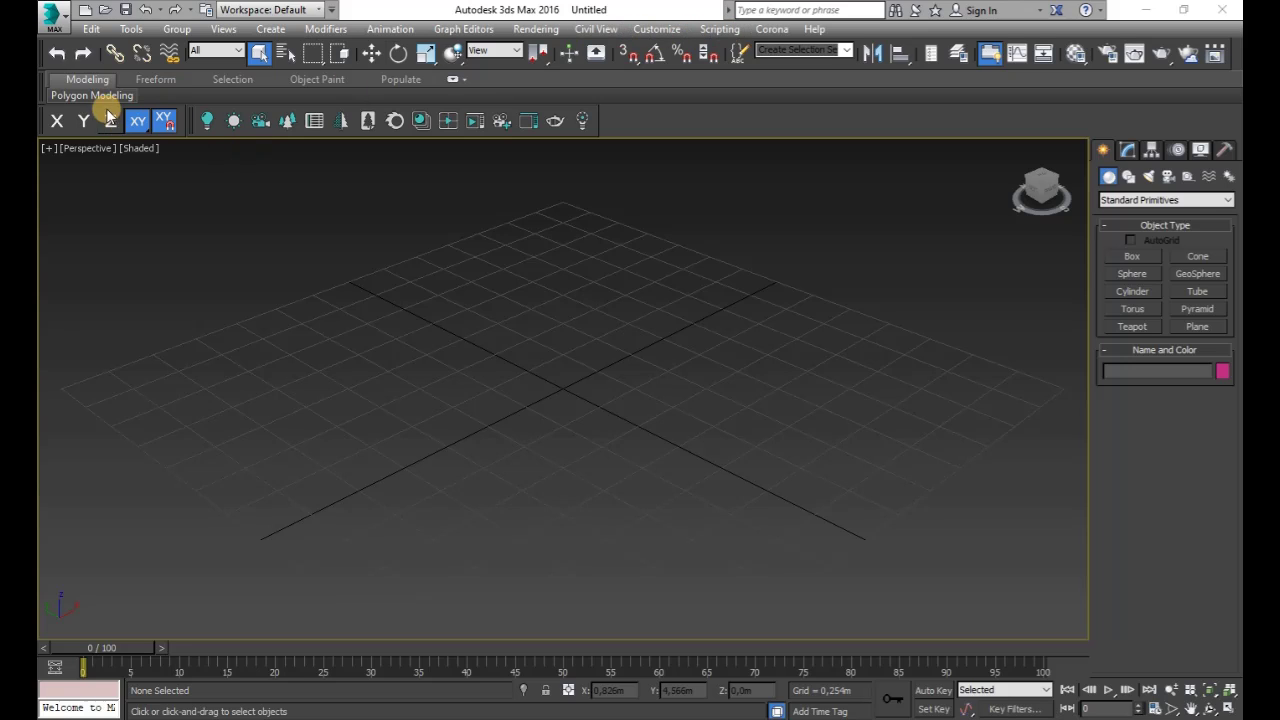
Examine the available editing, tools, grouping, view and object-creation commands, including the AEC and particle objects.
click(91, 29)
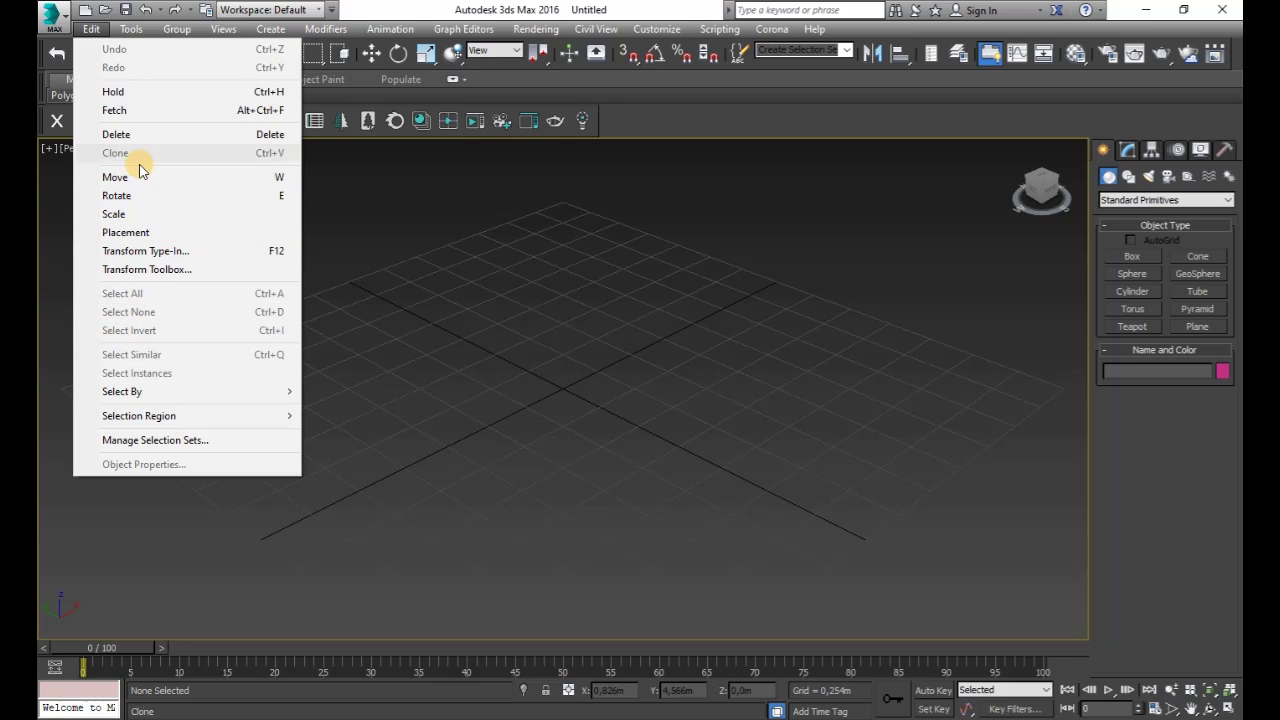
mouse_move(136, 31)
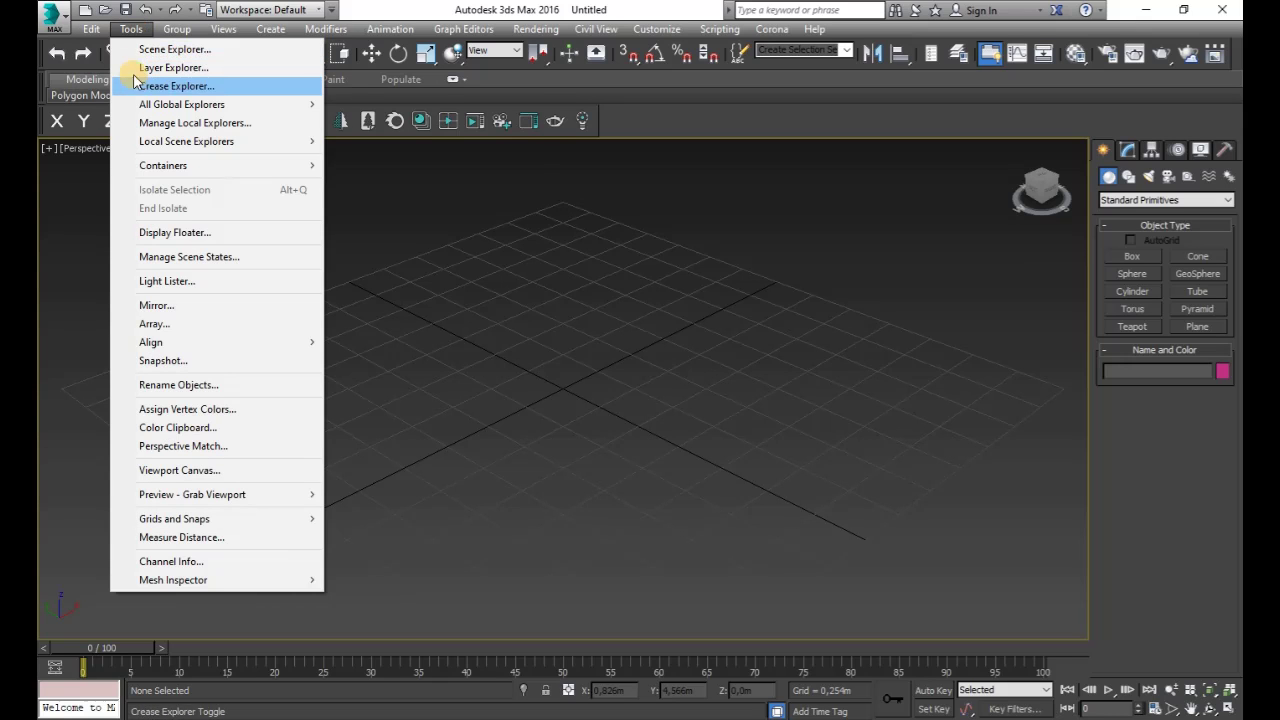
mouse_move(166, 341)
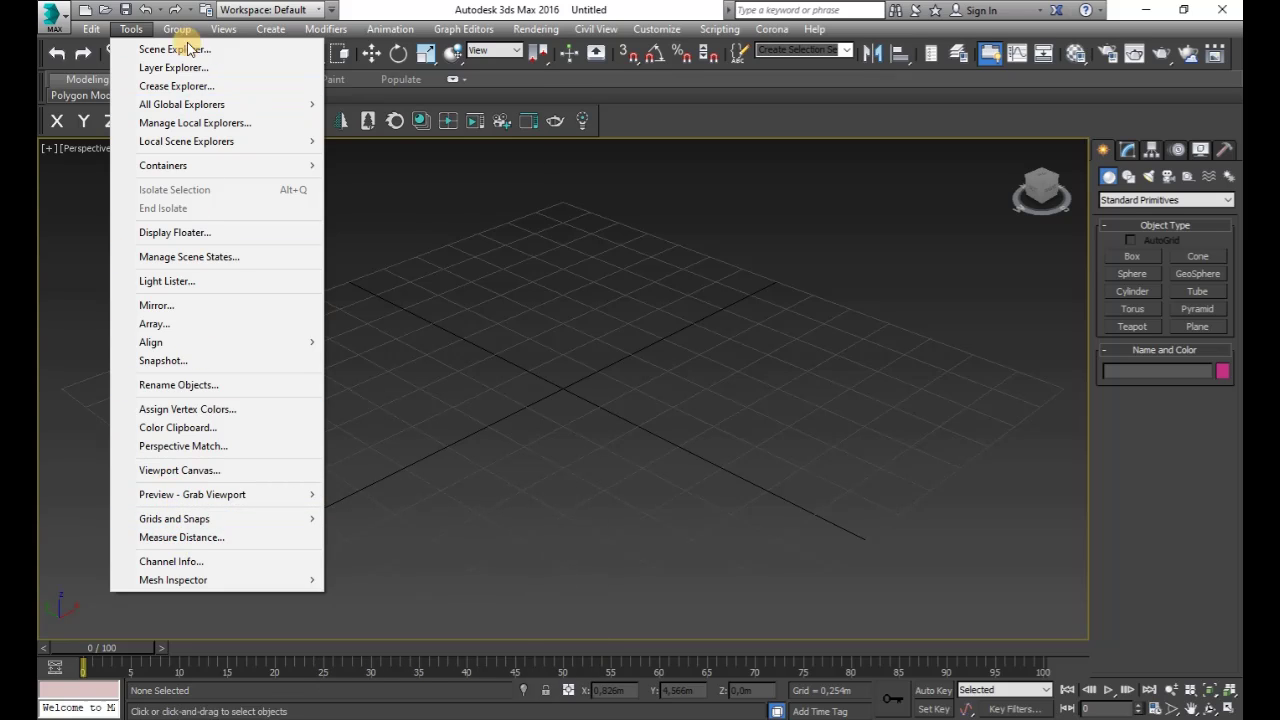
mouse_move(177, 29)
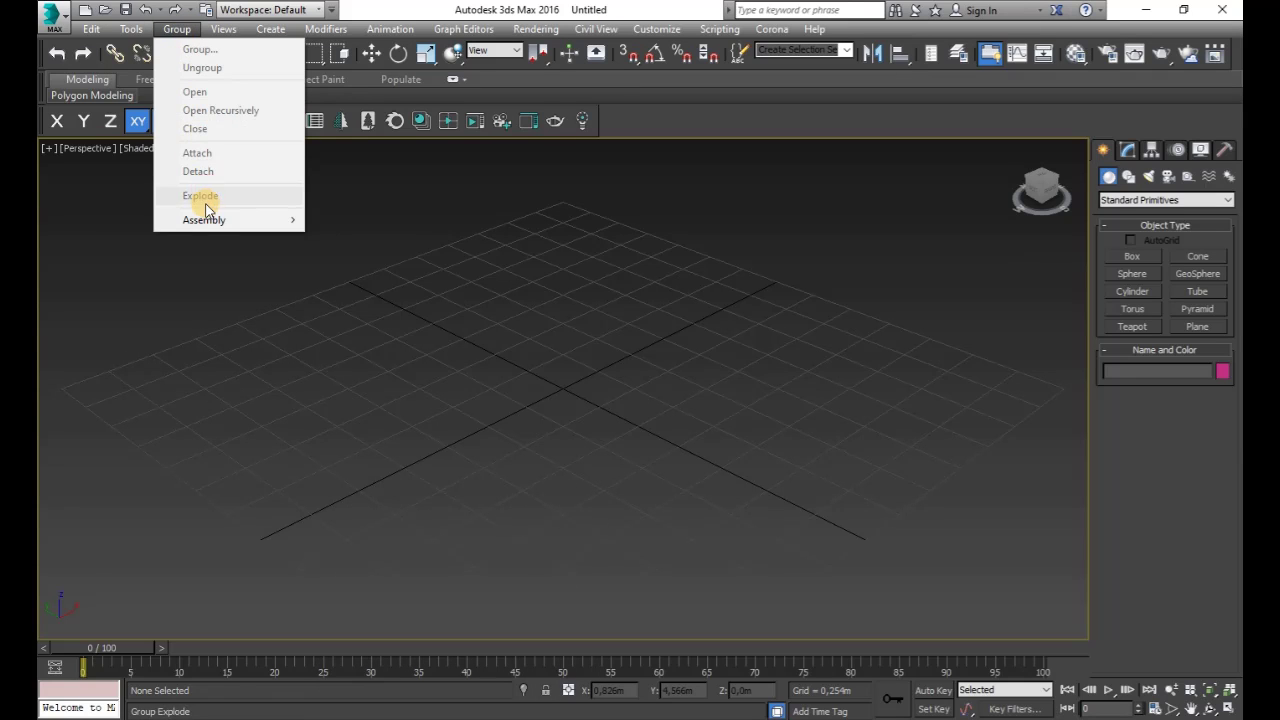
mouse_move(225, 31)
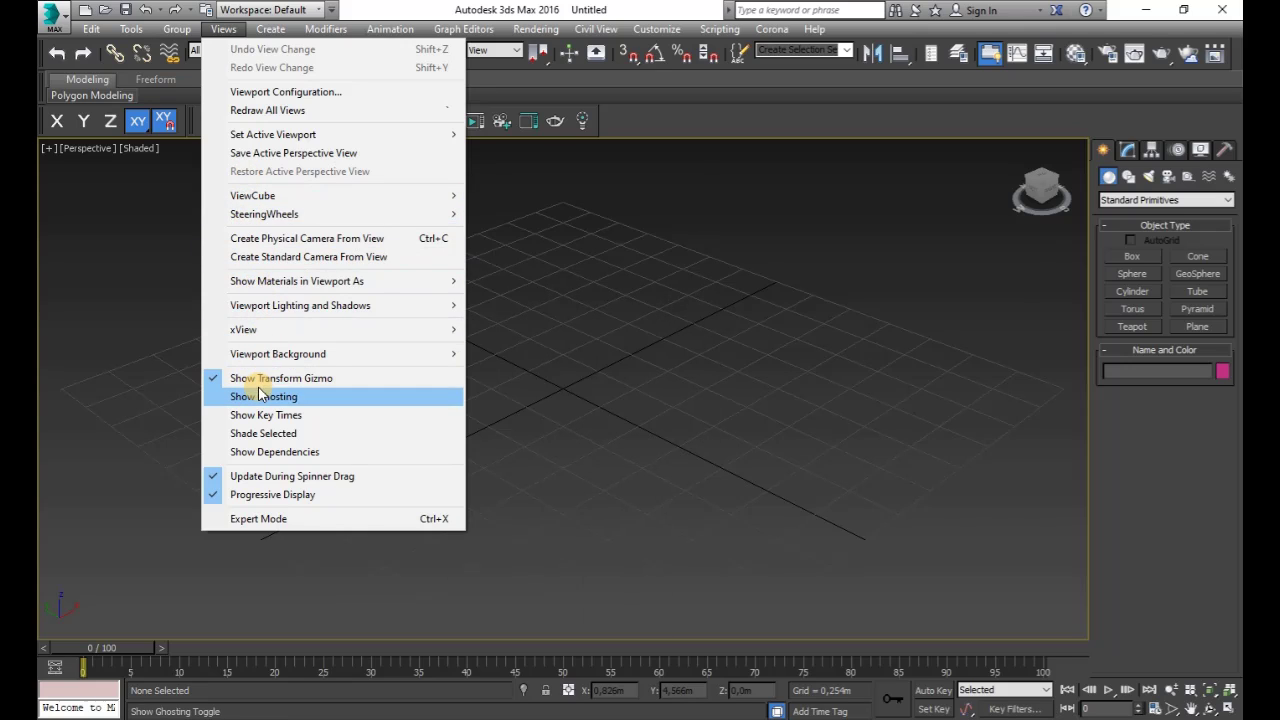
mouse_move(313, 224)
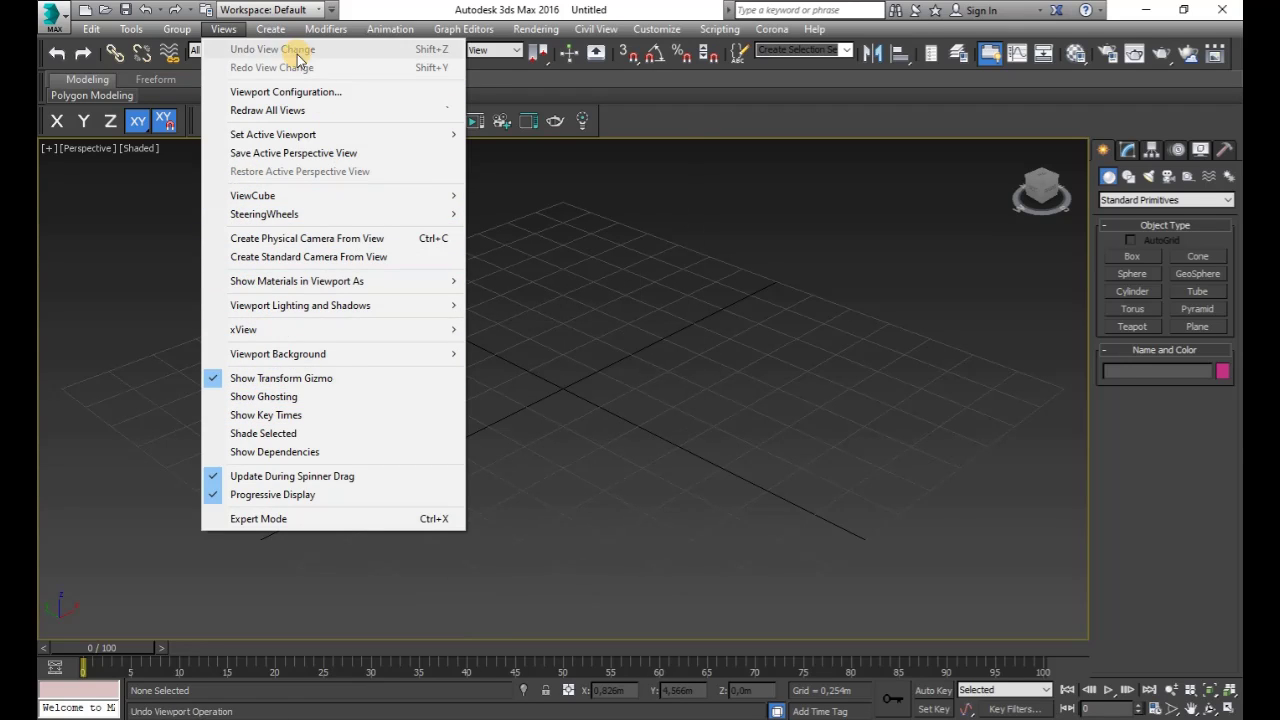
mouse_move(276, 34)
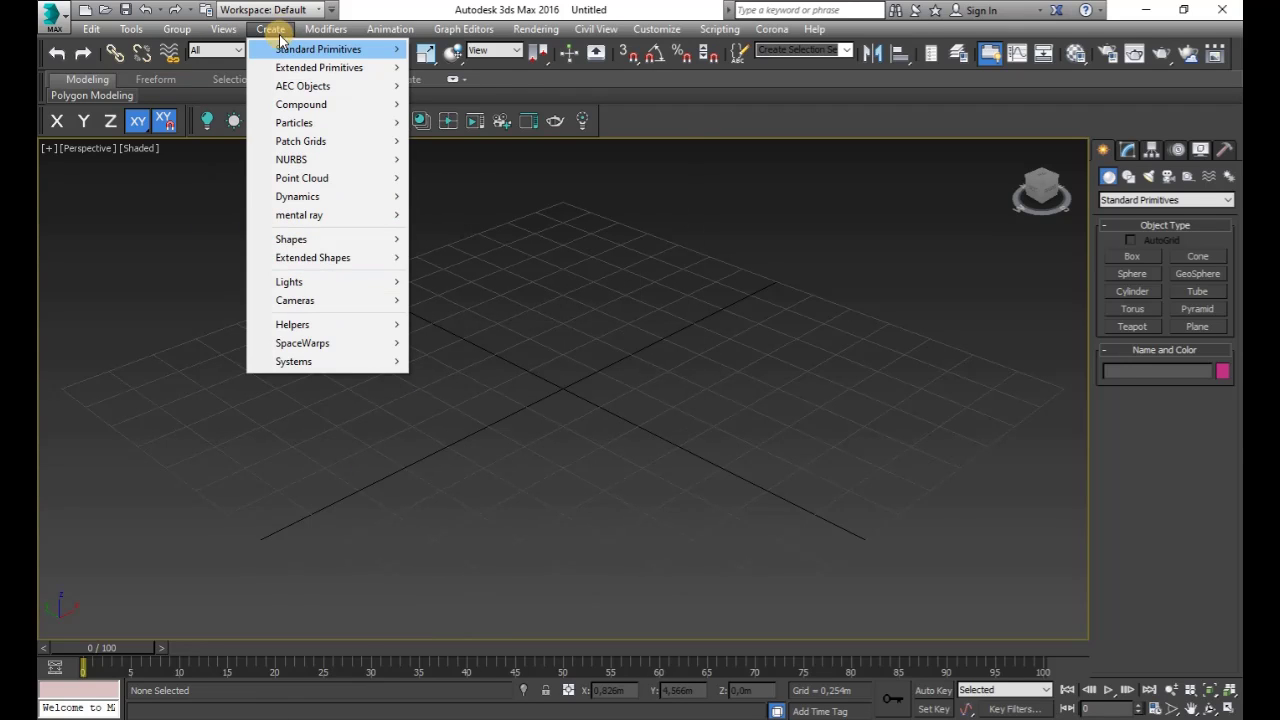
mouse_move(286, 86)
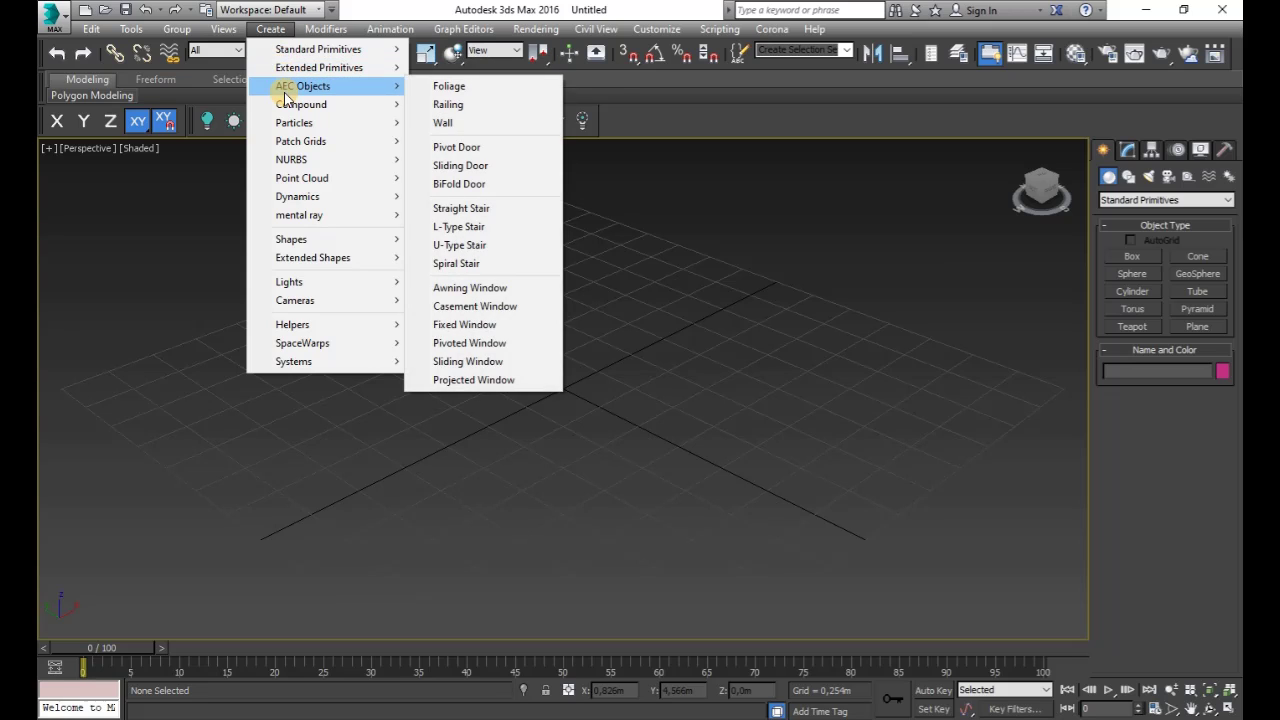
mouse_move(287, 125)
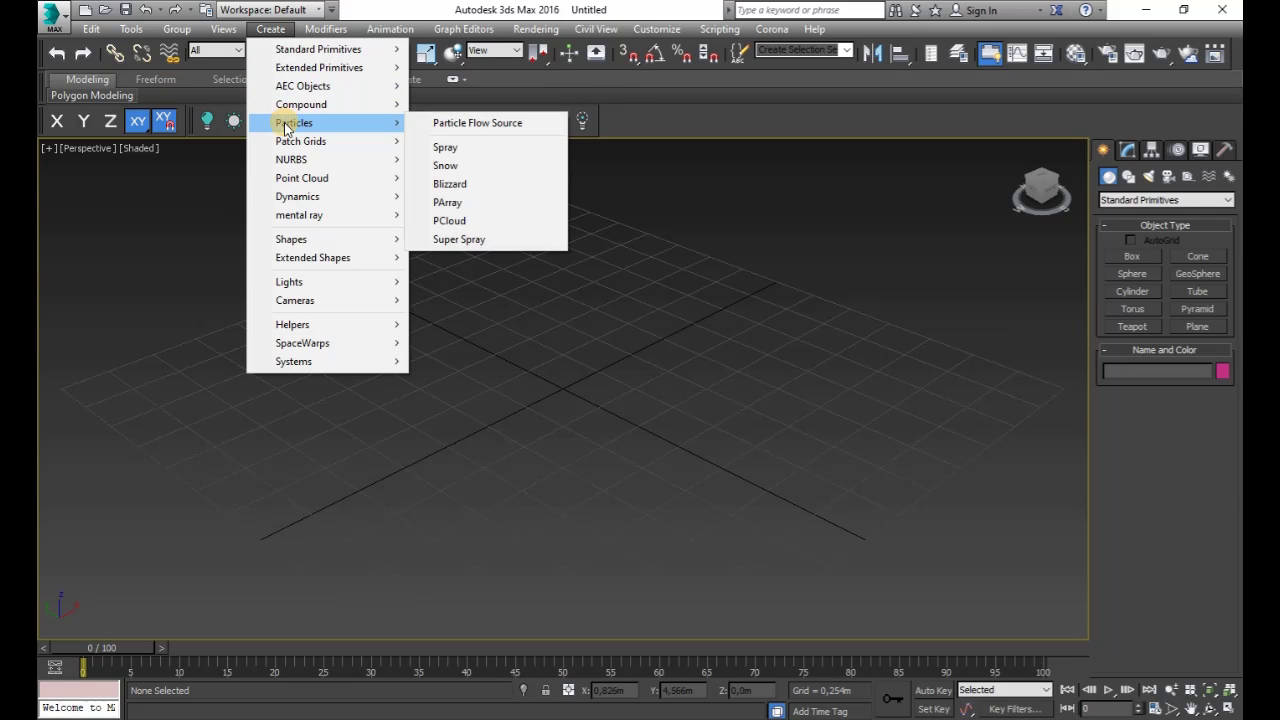
mouse_move(303, 55)
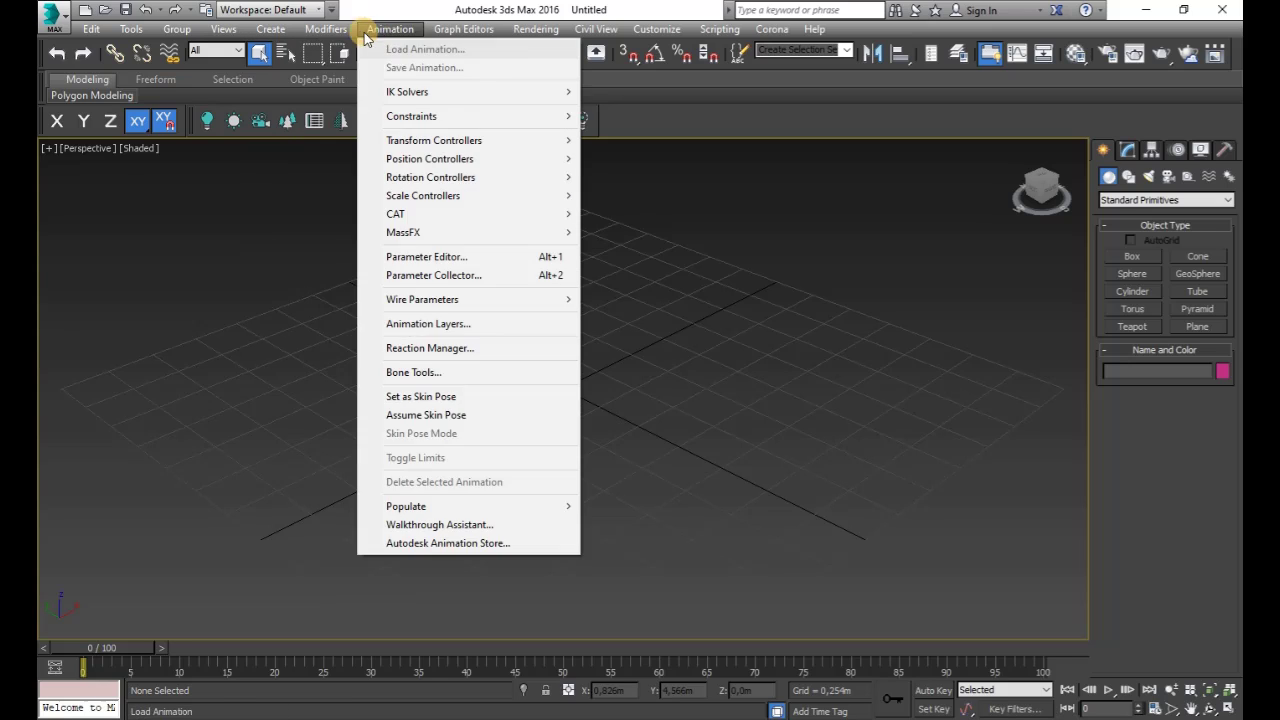
Examine the modifier categories and the animation constraints and controllers, and close the command list.
mouse_move(336, 30)
mouse_move(380, 54)
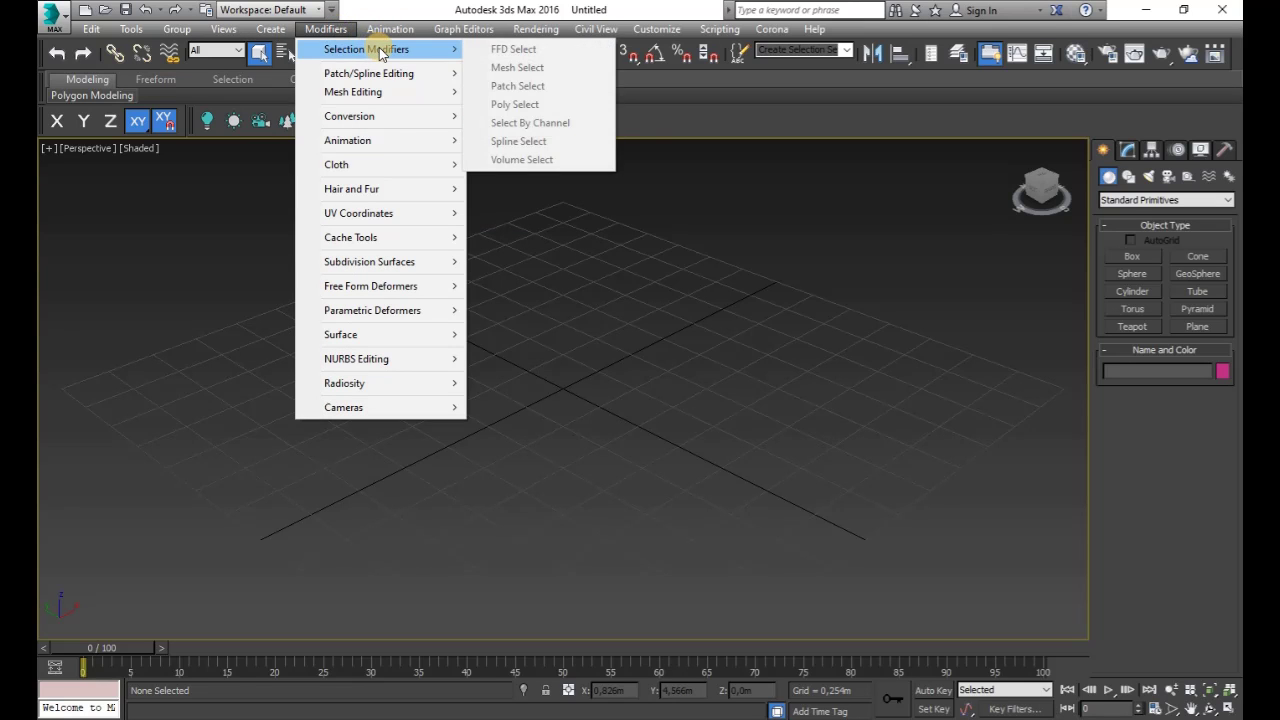
mouse_move(365, 77)
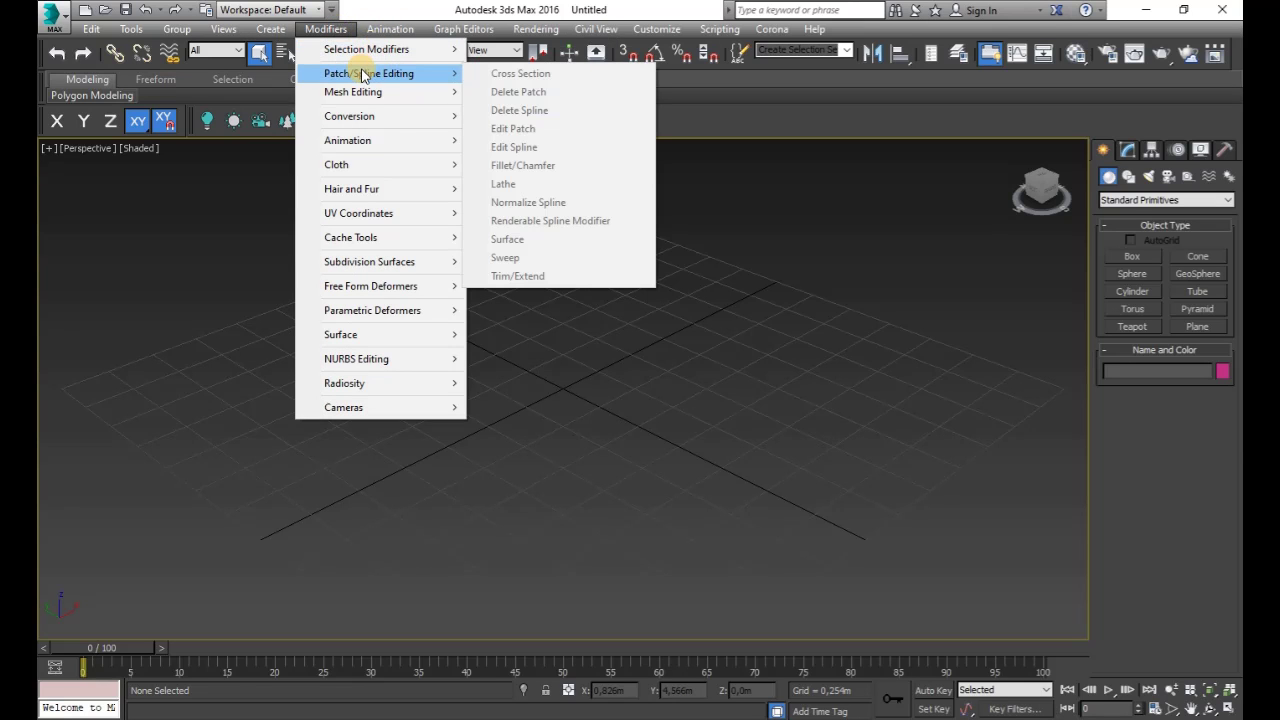
mouse_move(360, 118)
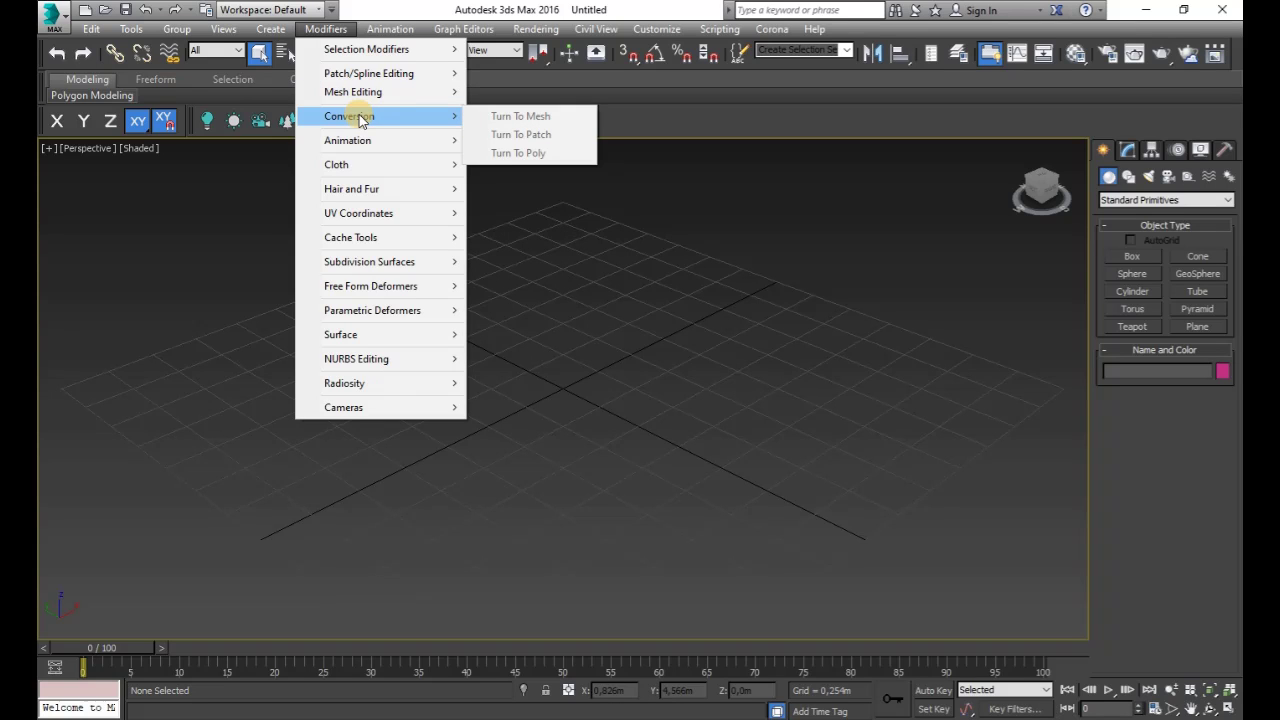
mouse_move(388, 28)
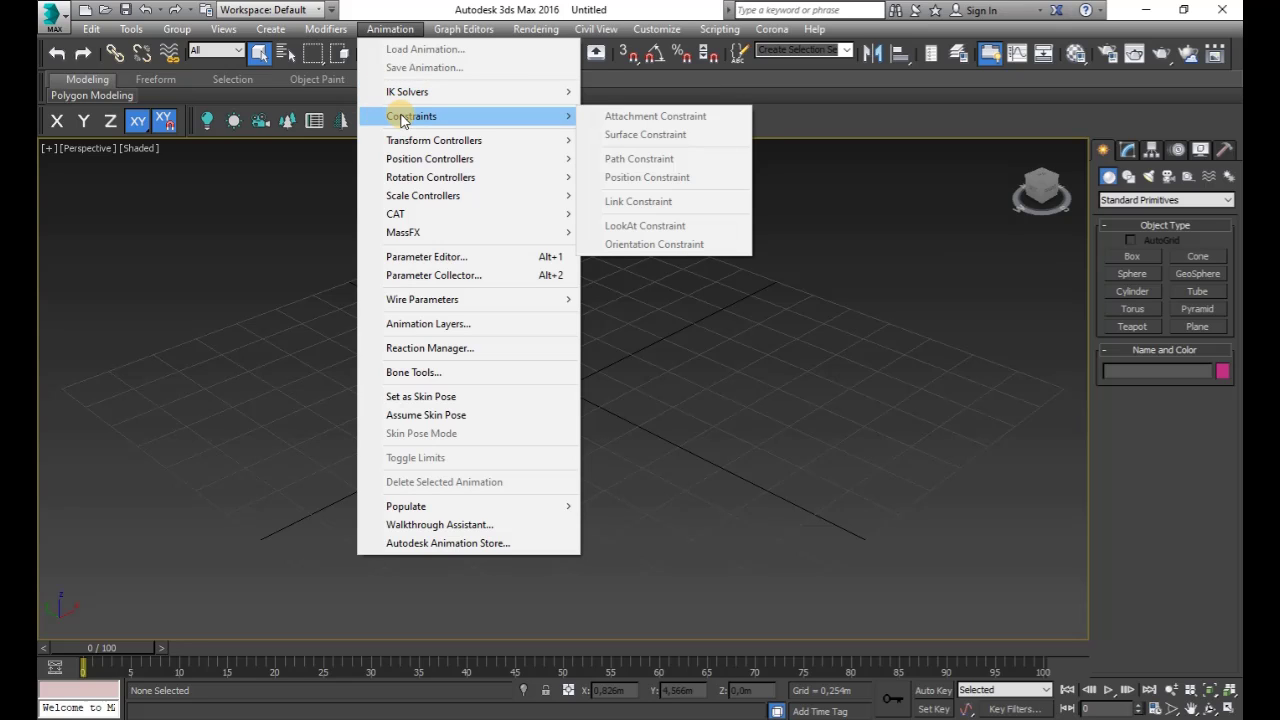
mouse_move(405, 146)
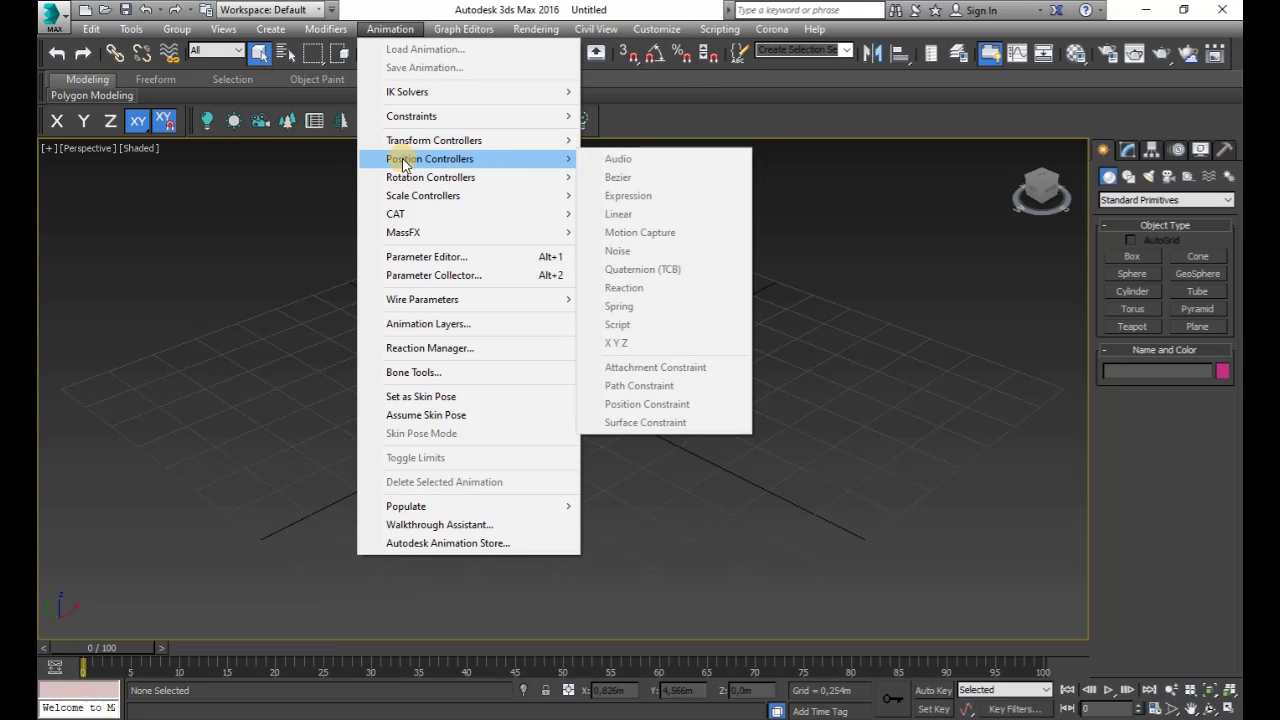
mouse_move(407, 184)
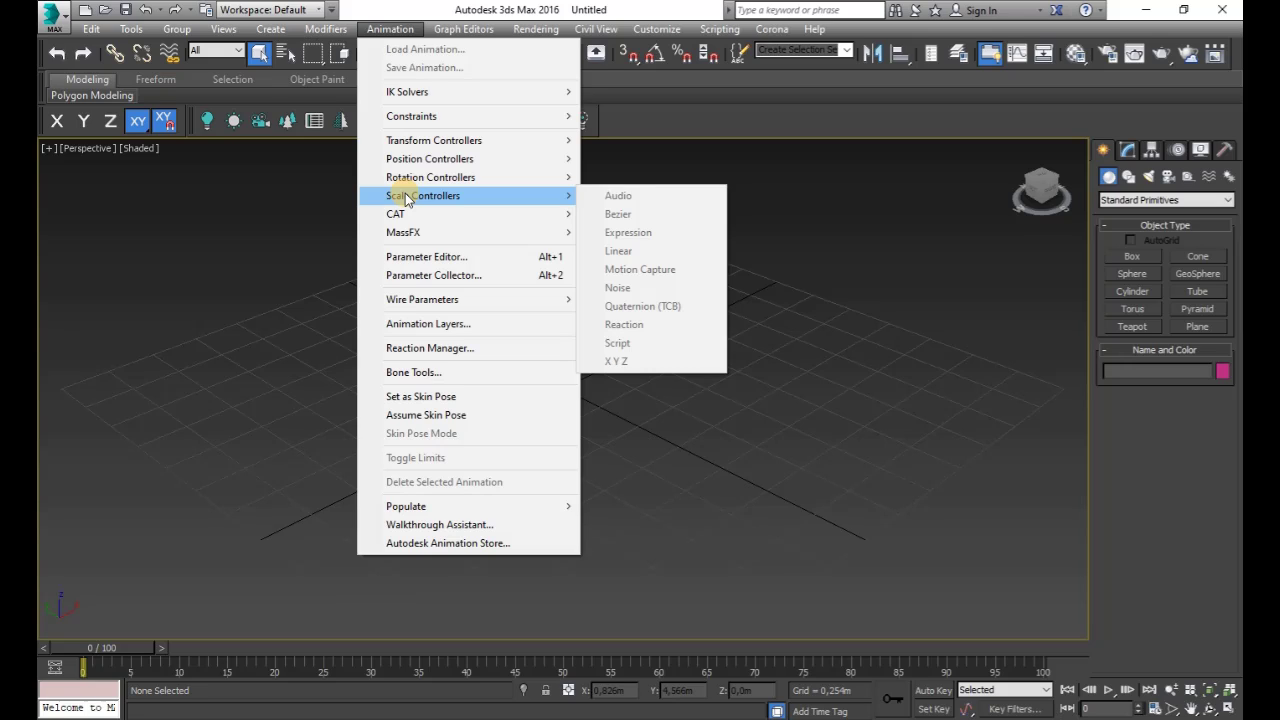
click(307, 186)
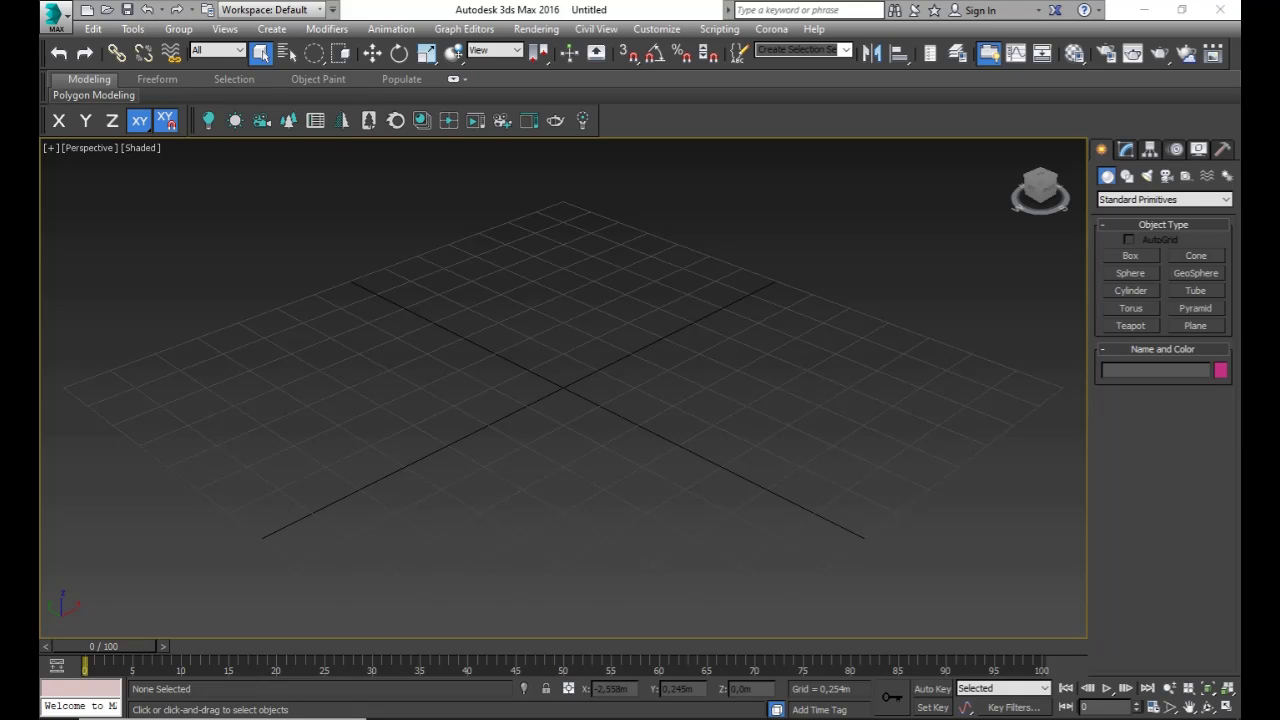
Examine the application's file commands for opening, saving as, importing, exporting, sending and referencing scenes.
click(68, 22)
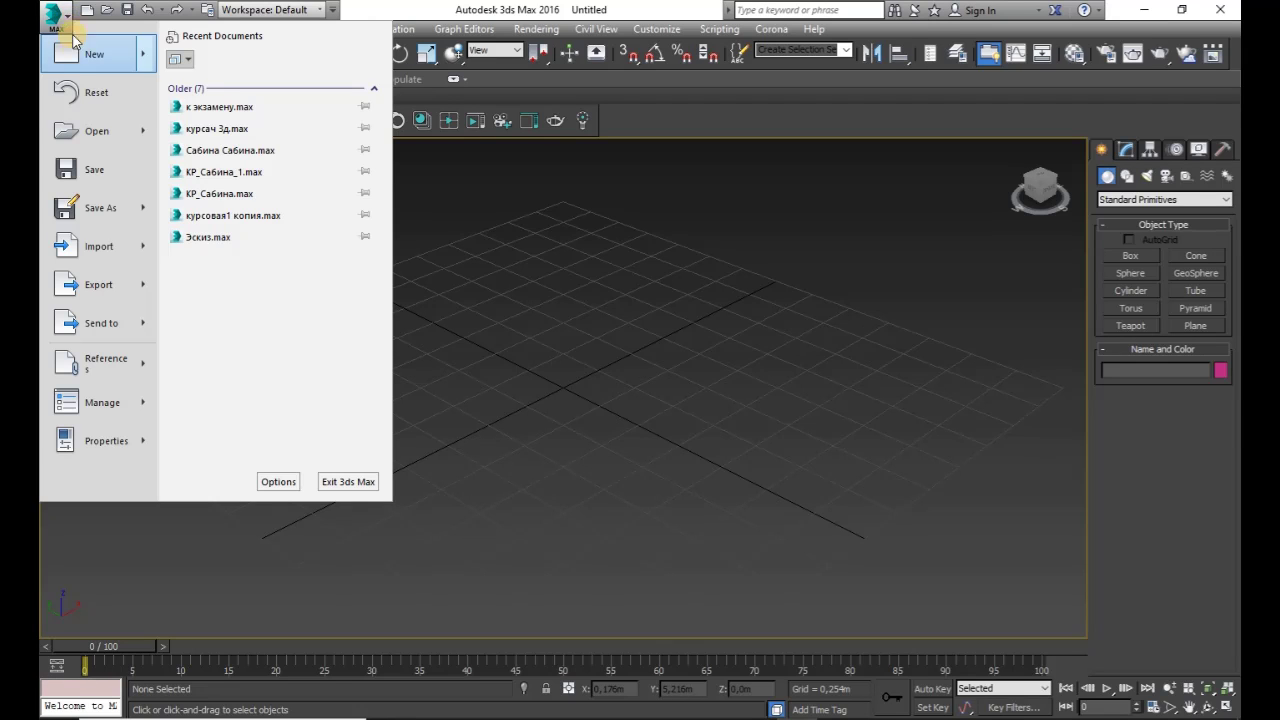
mouse_move(90, 135)
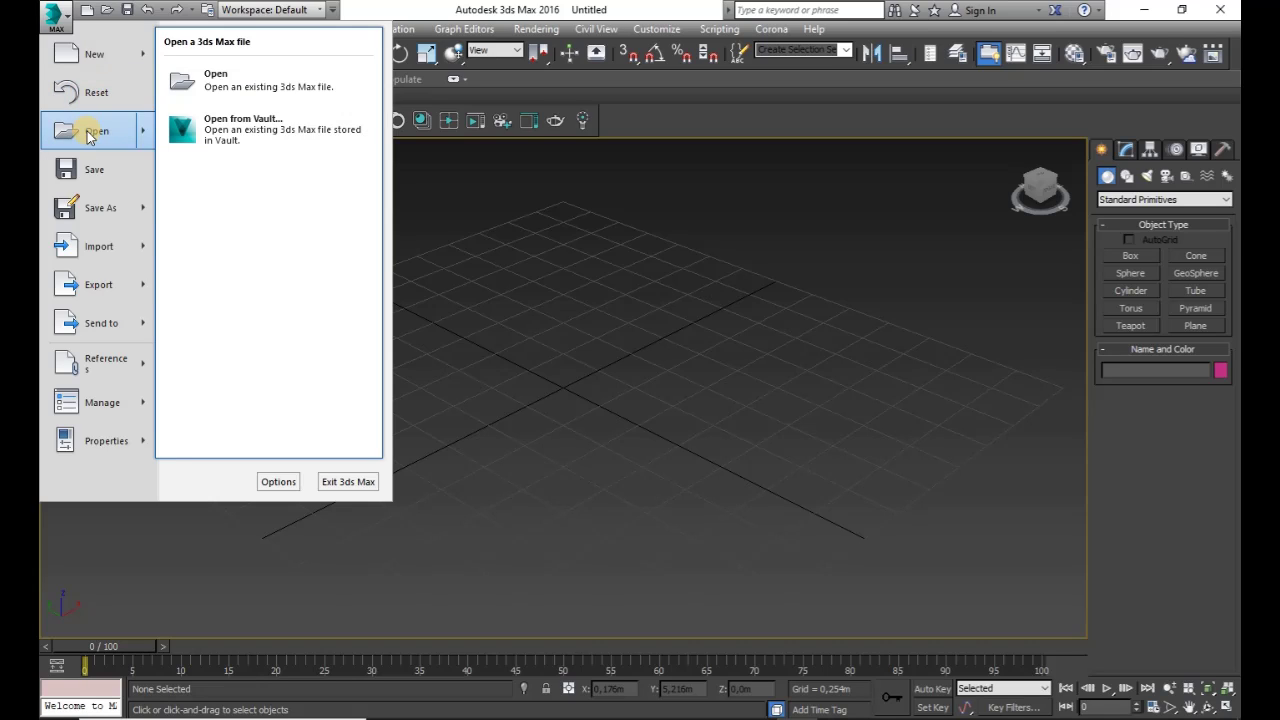
mouse_move(88, 212)
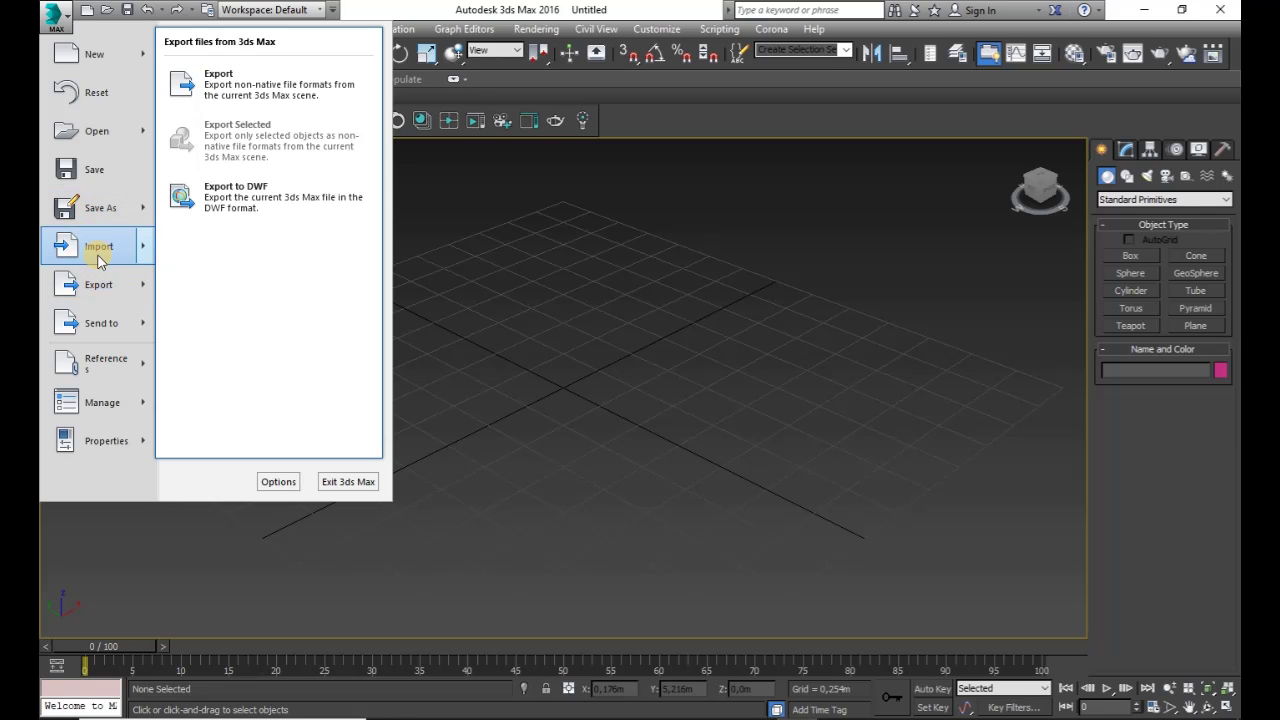
mouse_move(100, 256)
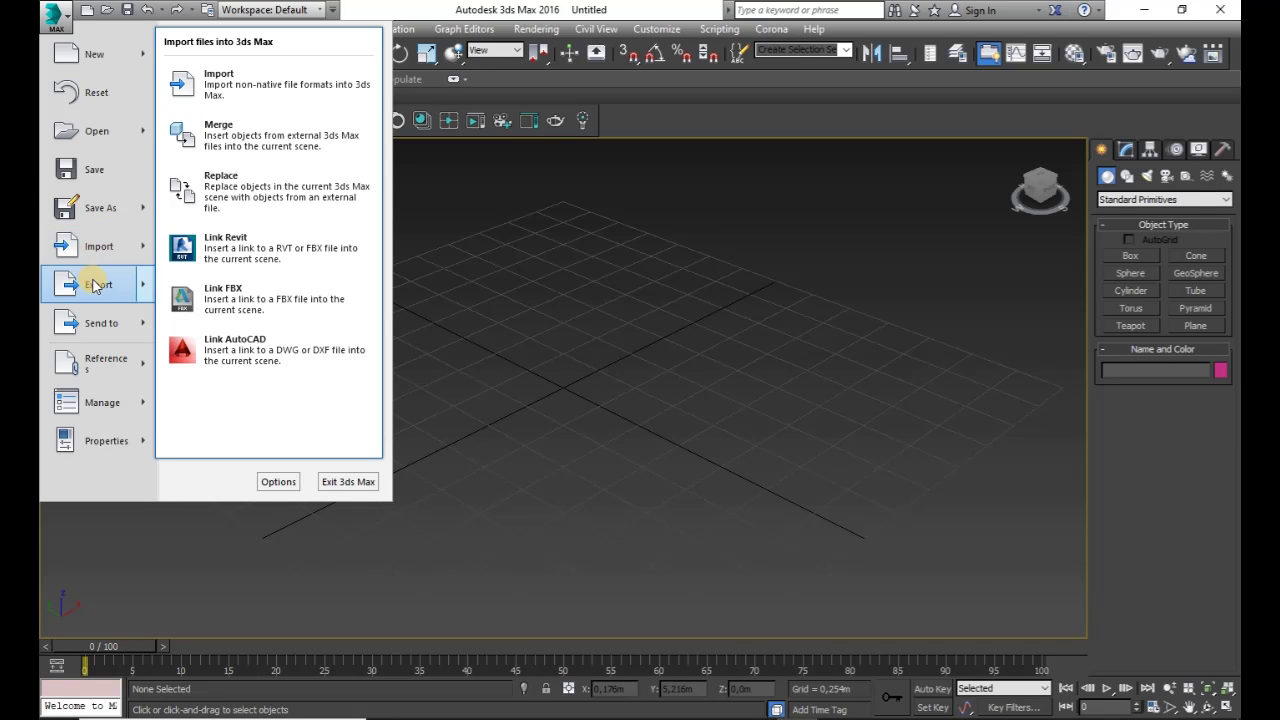
mouse_move(95, 327)
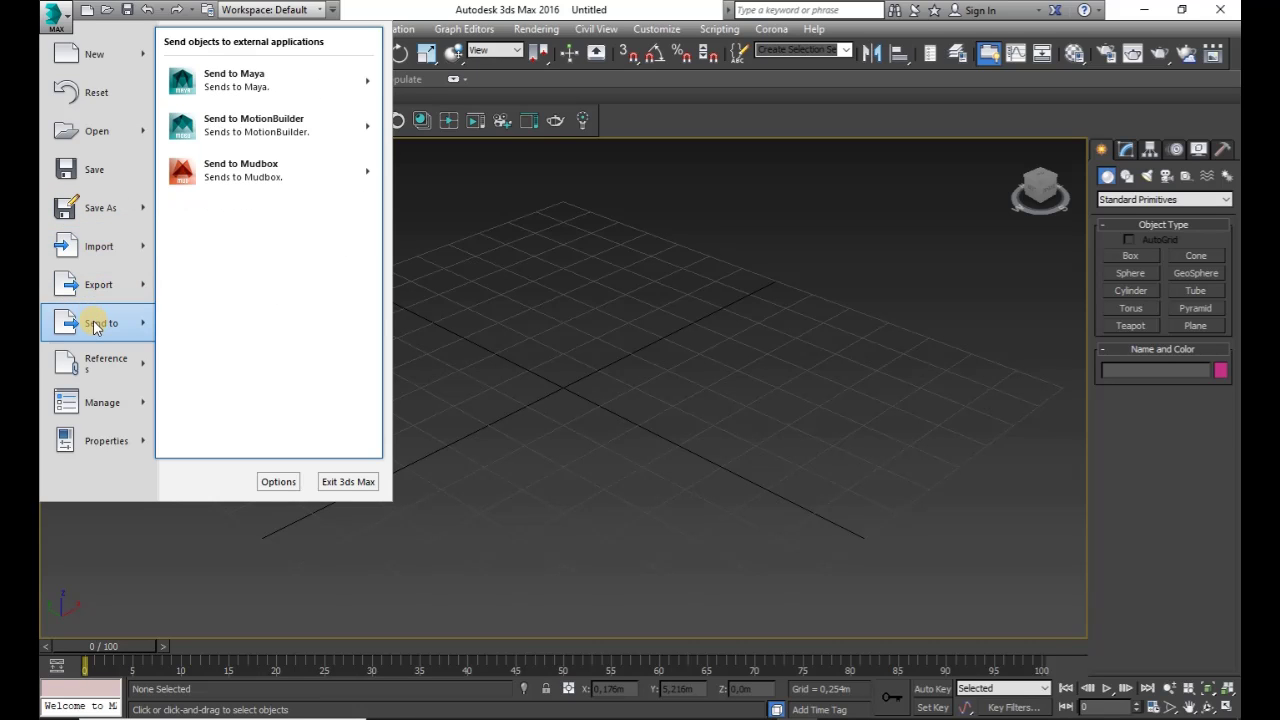
mouse_move(90, 364)
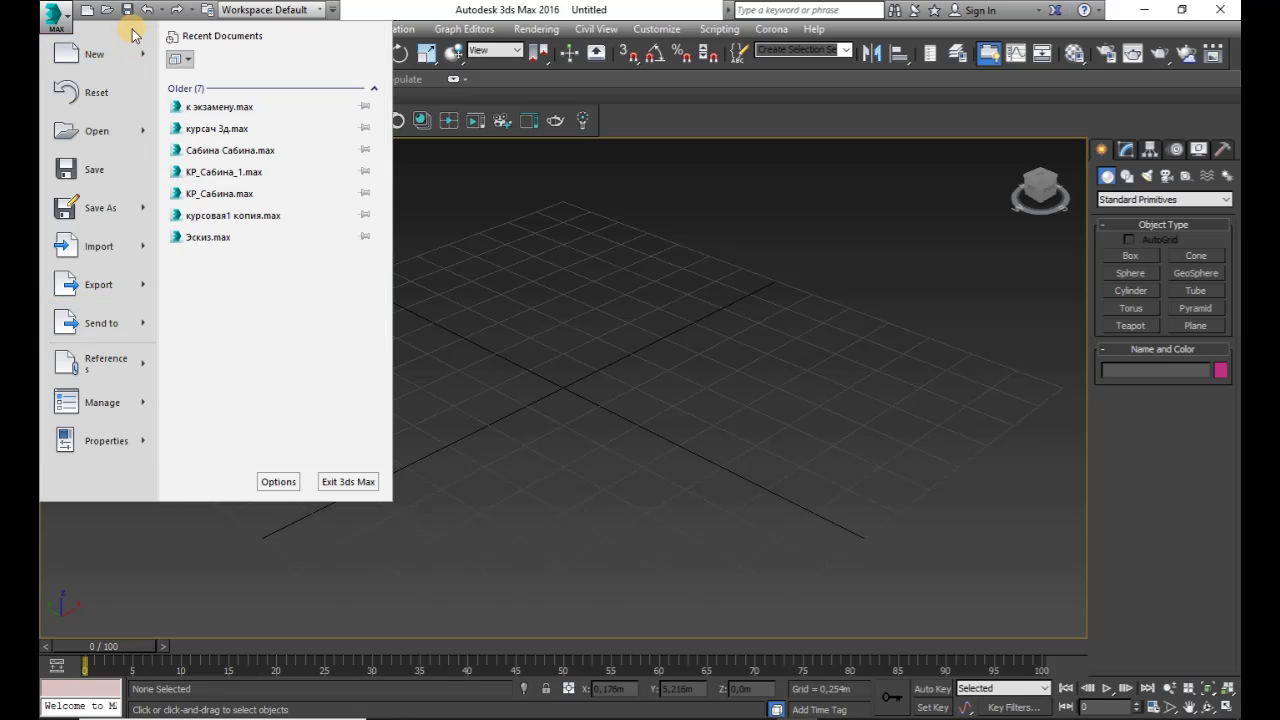
Try small images for the recent documents list and switch its display to large icons.
click(191, 62)
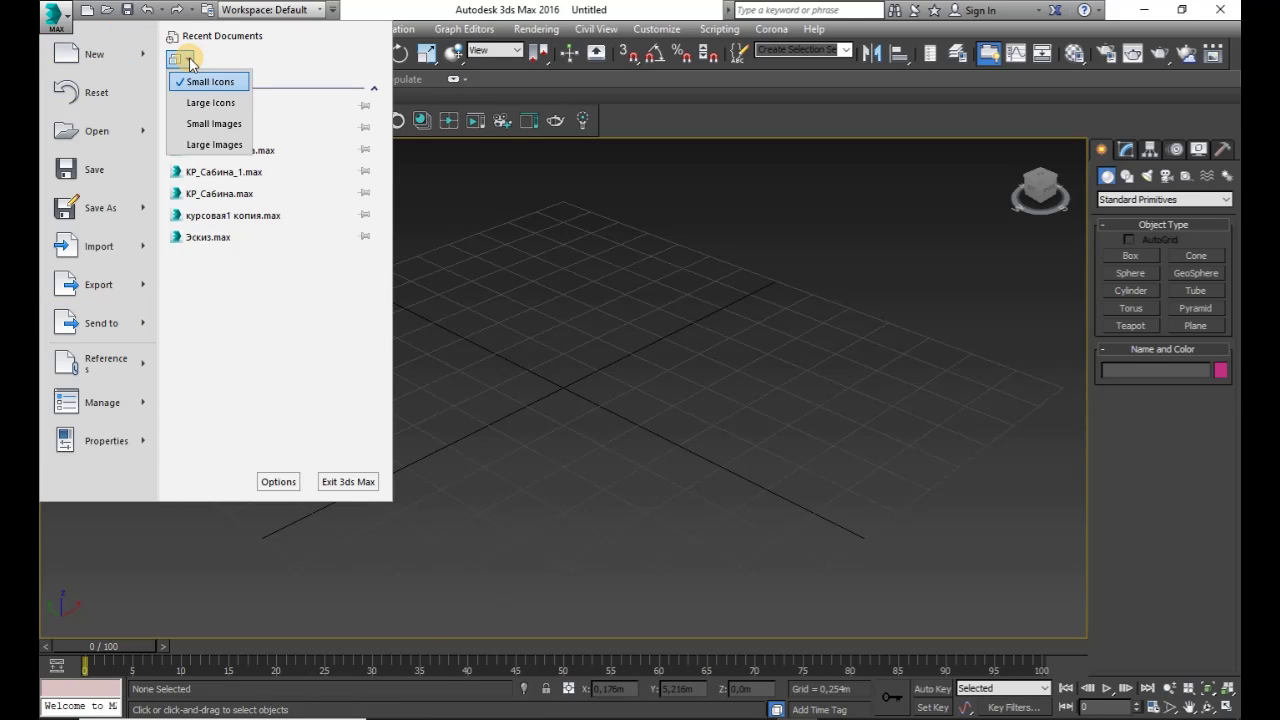
click(205, 124)
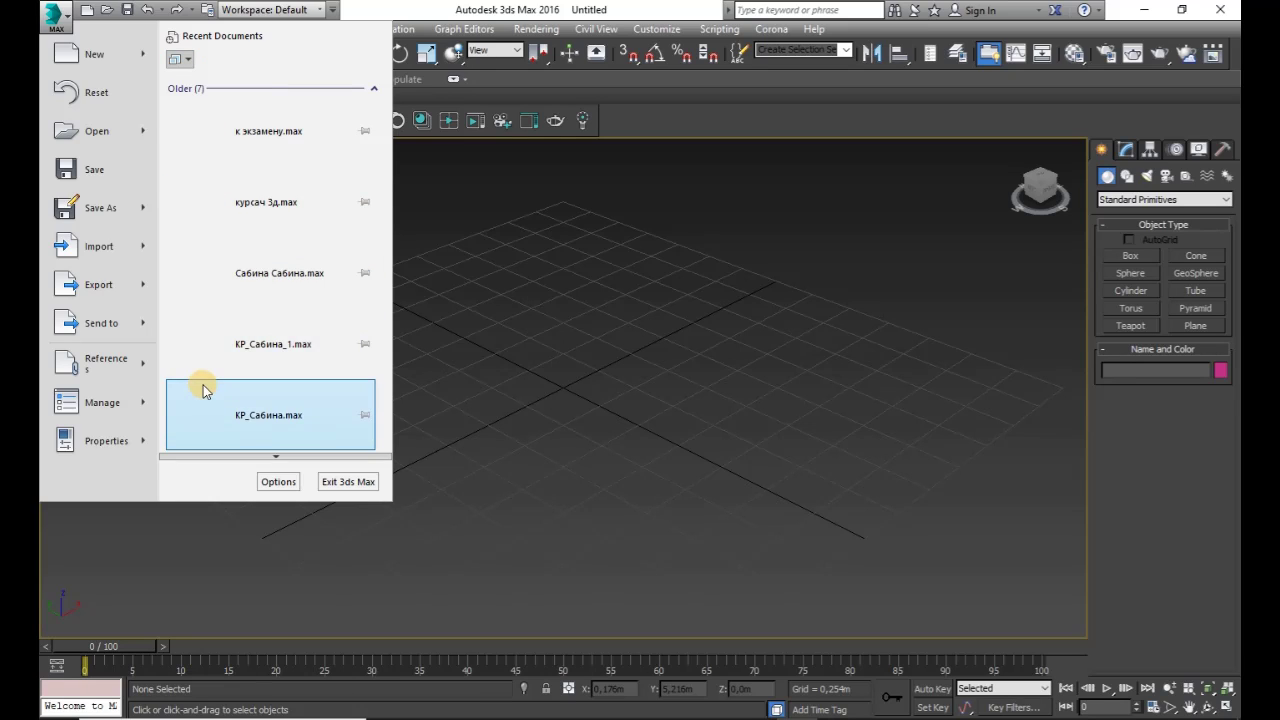
click(182, 58)
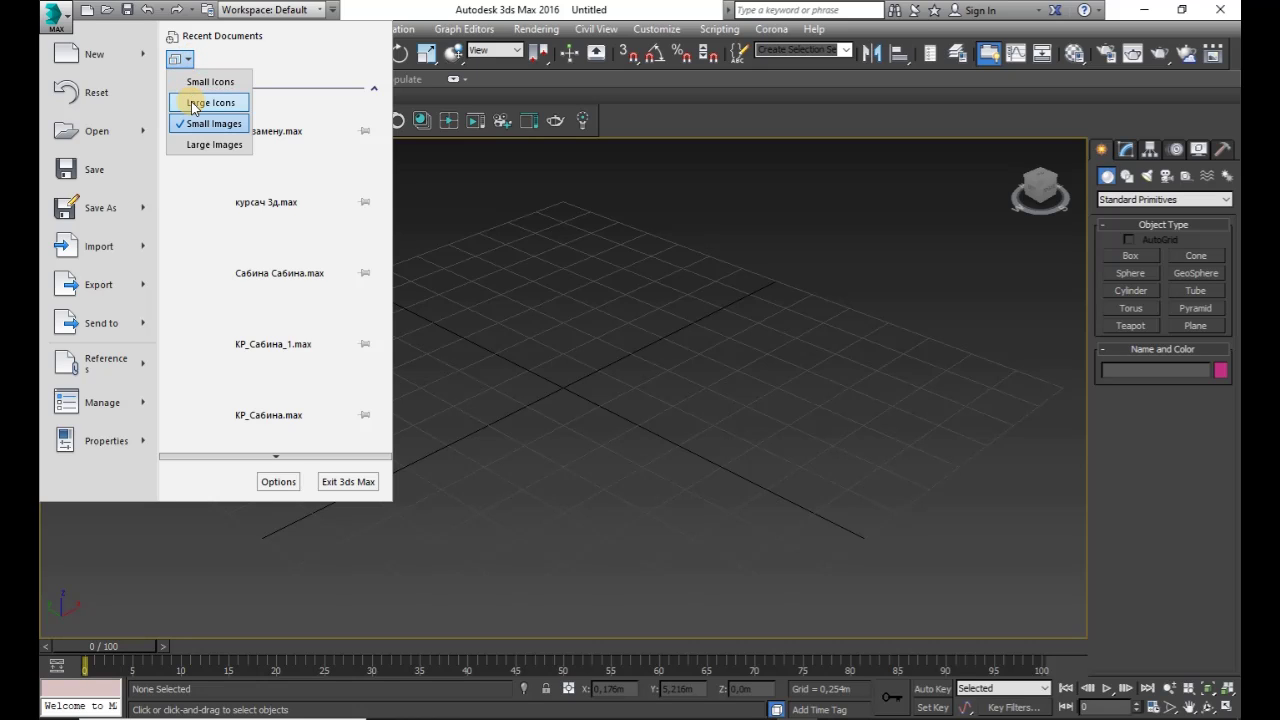
click(200, 103)
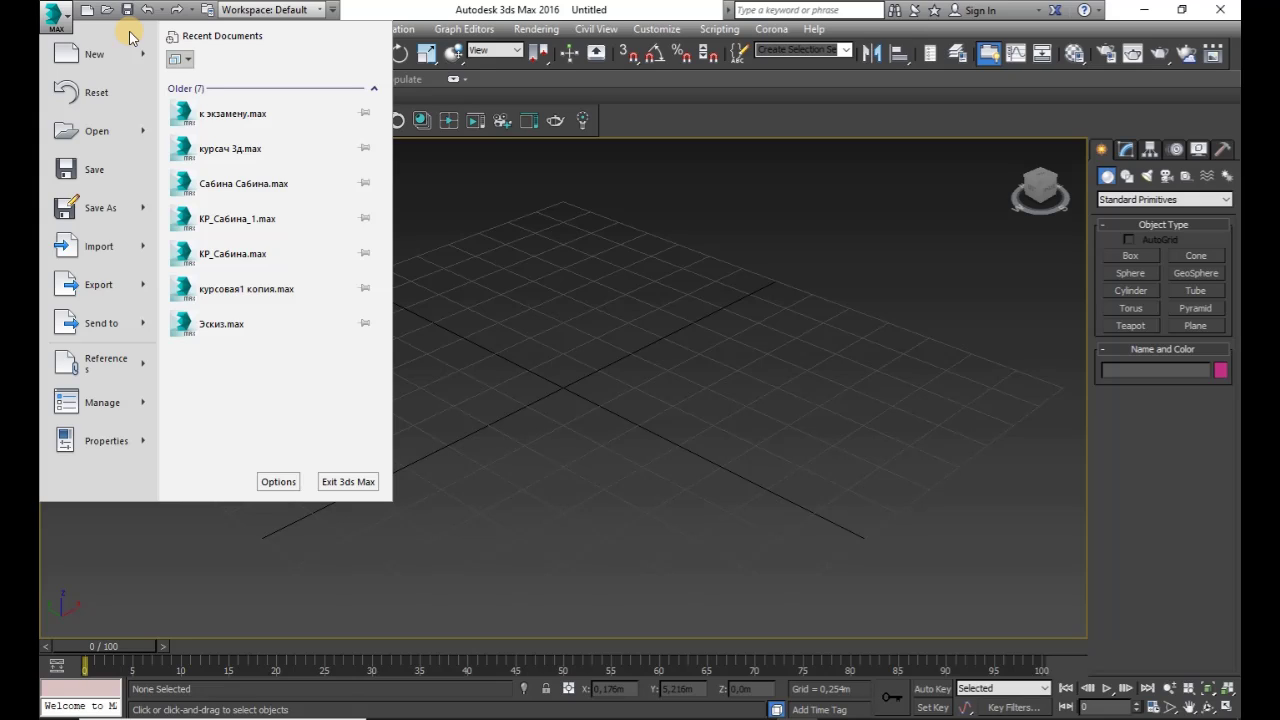
Reveal the access letters of the file commands, use one to view the Save As options, and close them without saving.
key(alt)
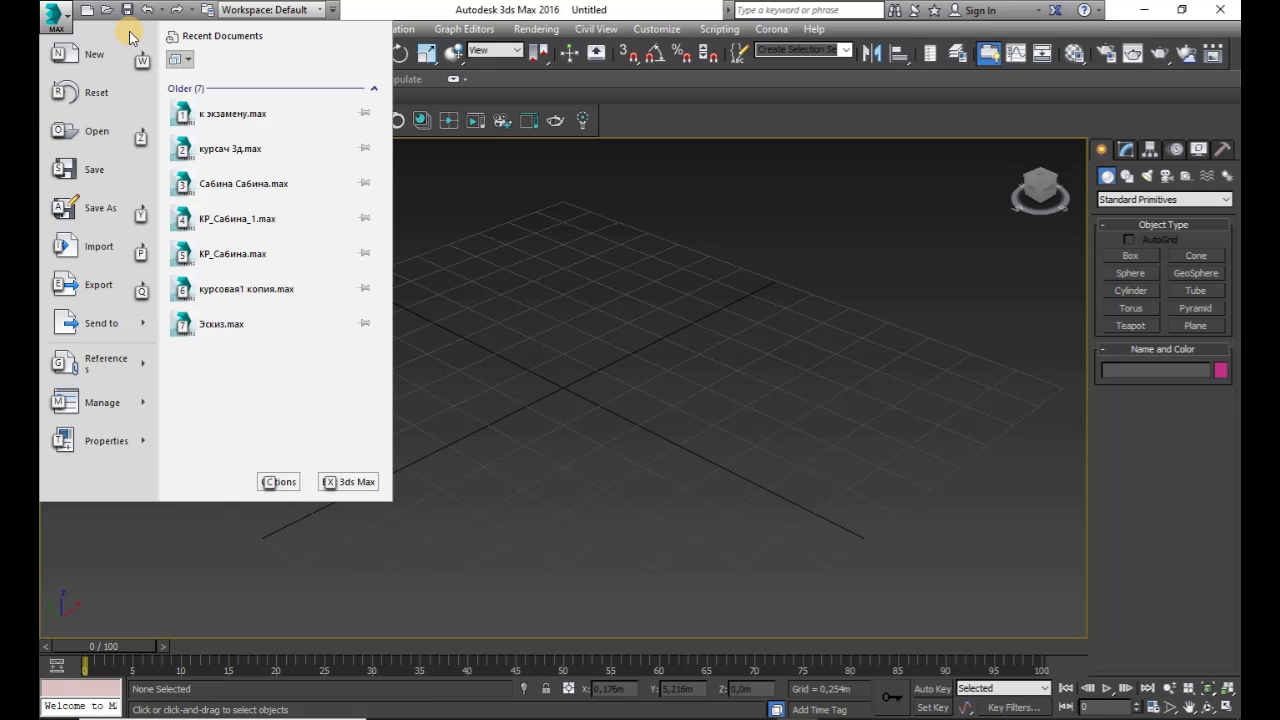
mouse_move(132, 44)
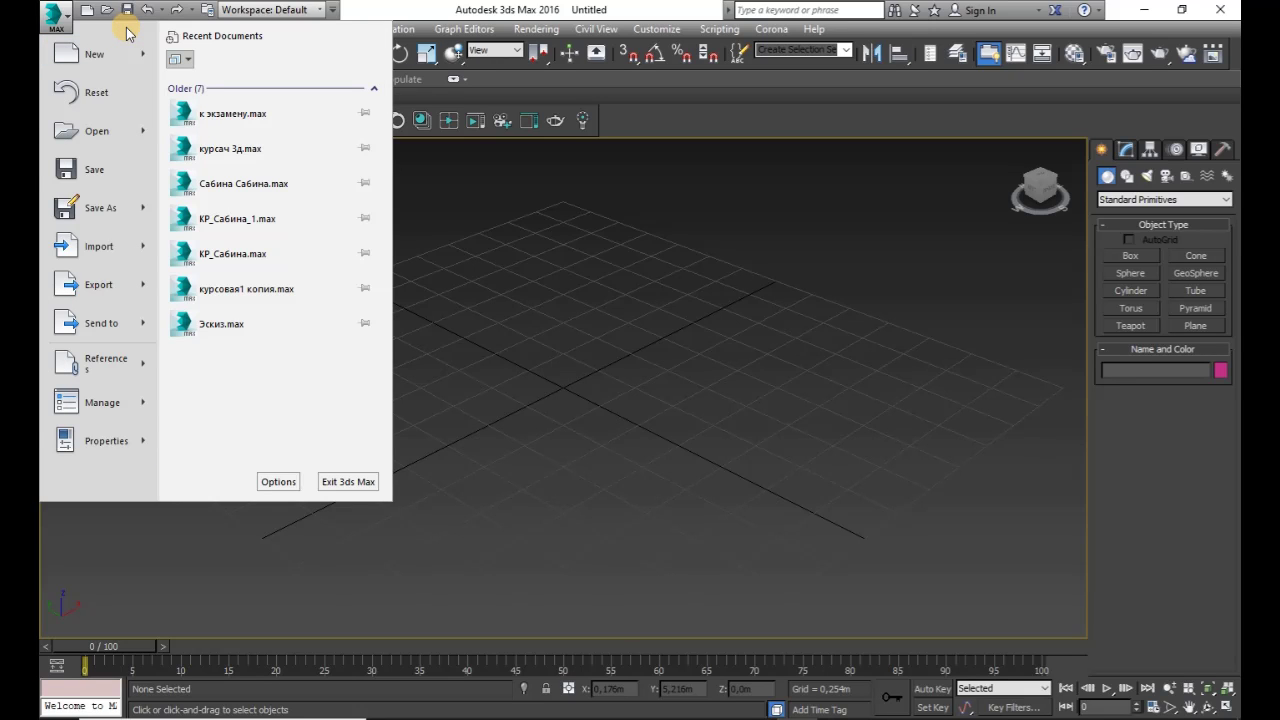
key(alt)
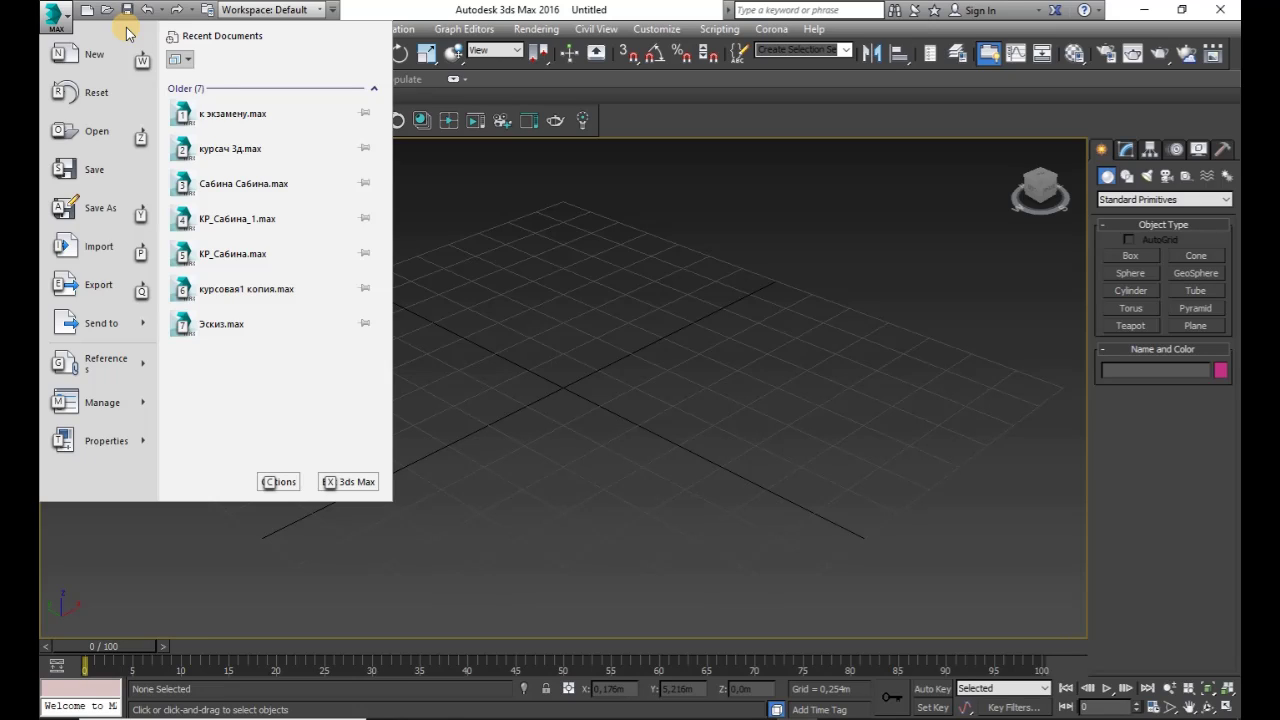
key(y)
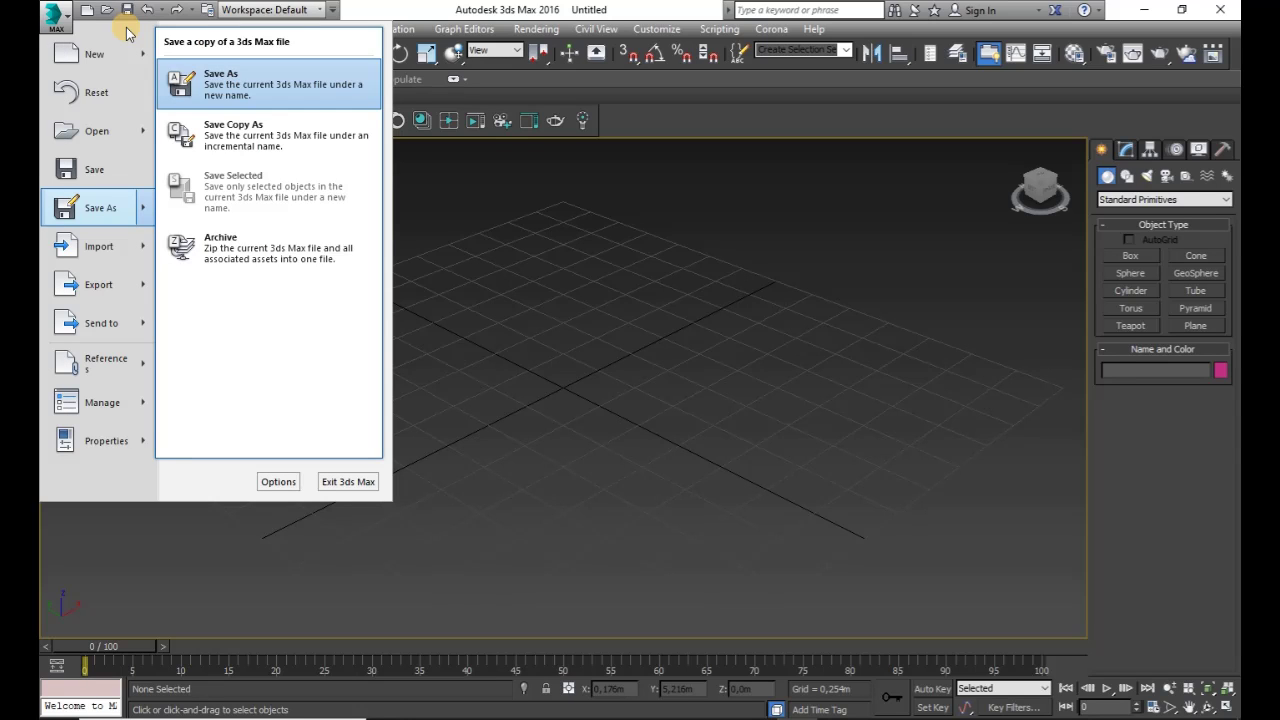
click(424, 566)
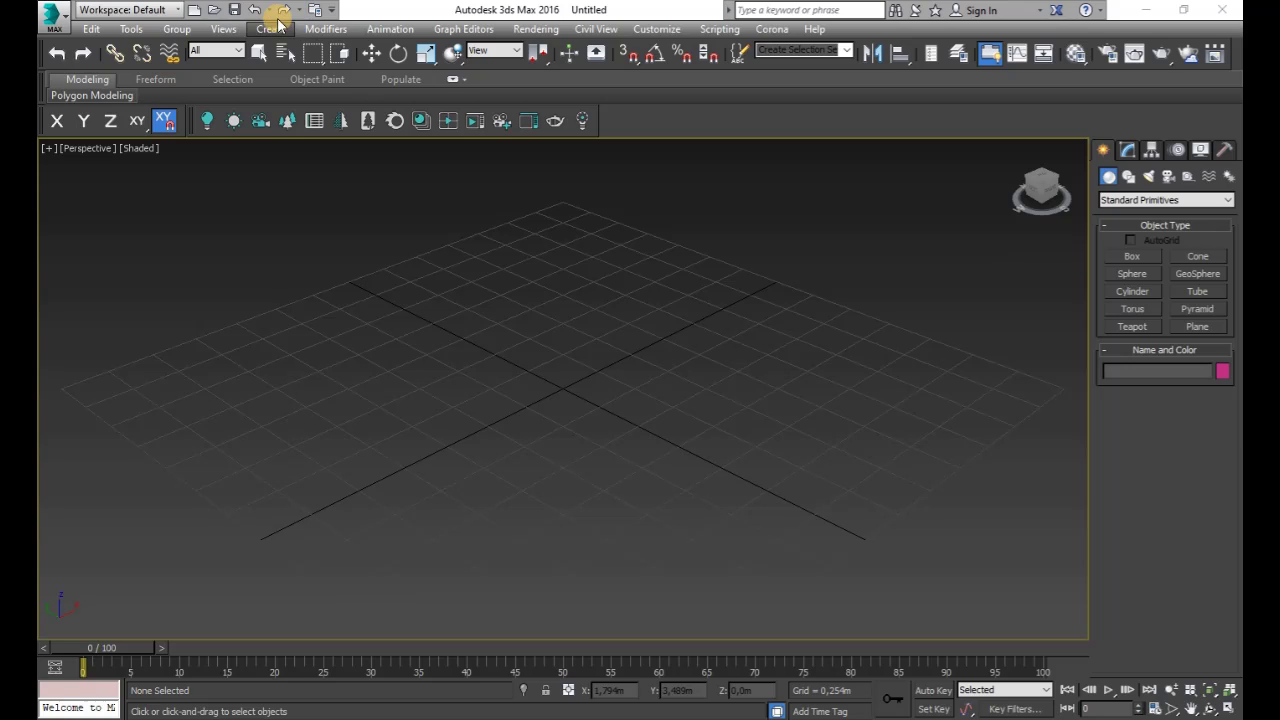
Review the list of available workspaces and close it without choosing another workspace.
click(180, 12)
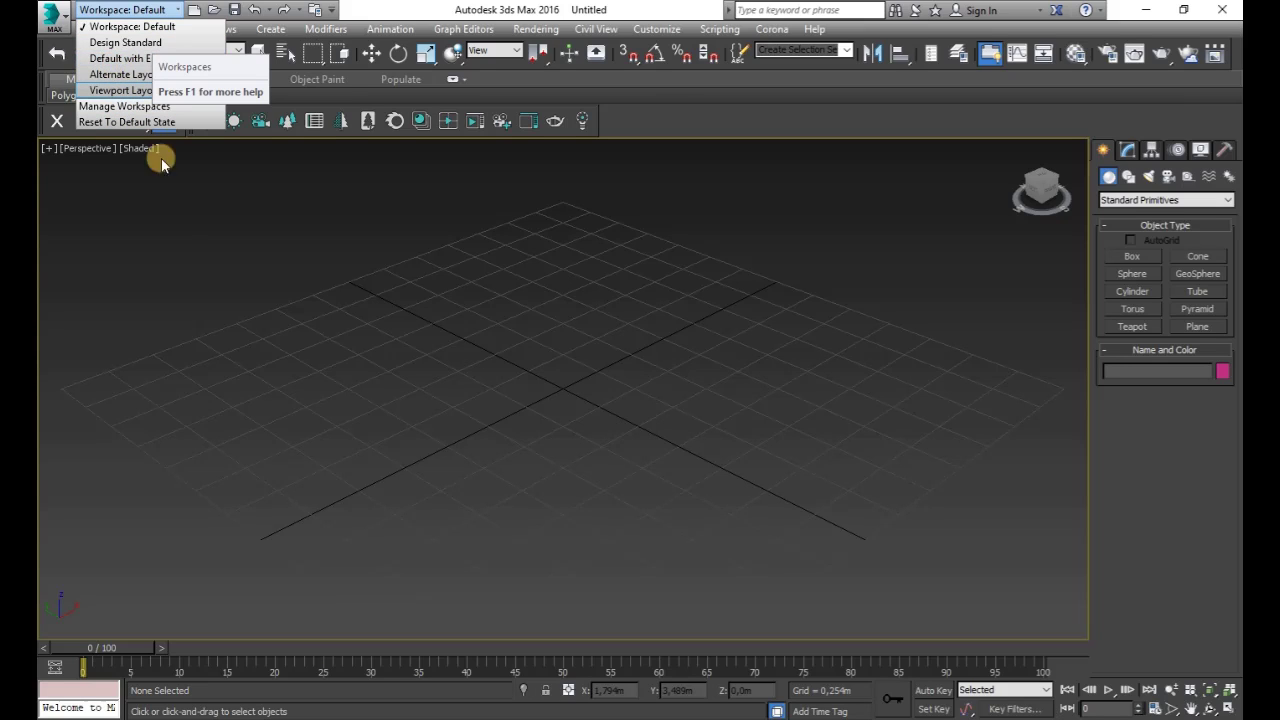
click(185, 189)
click(180, 12)
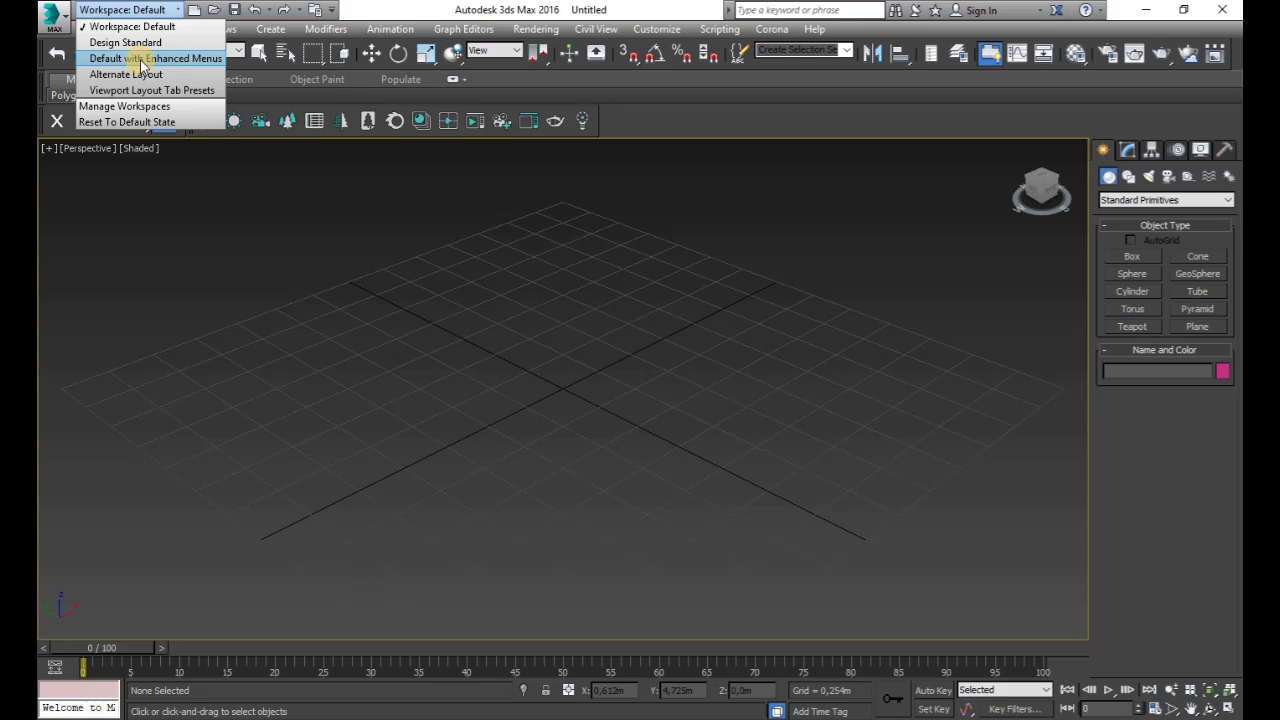
click(385, 10)
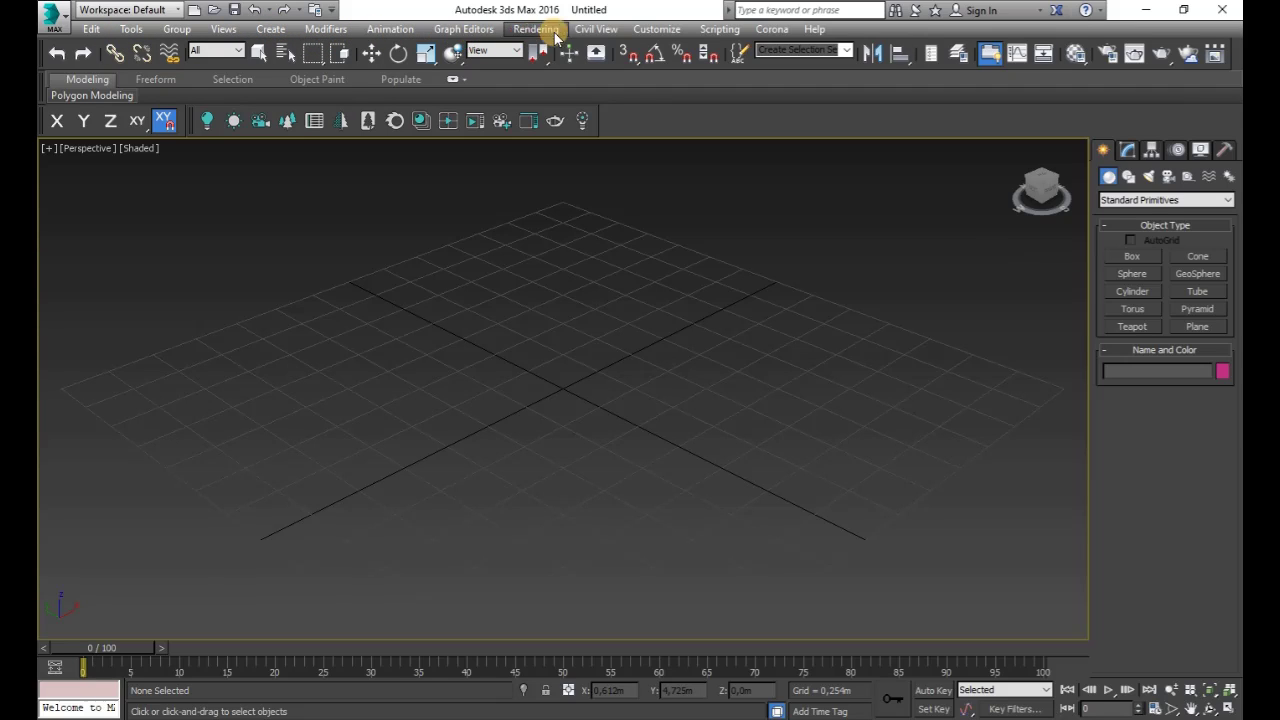
Switch to the Default with Enhanced Menus workspace and examine its lighting, camera, rendering, scene, animation, simulation and material commands.
click(178, 10)
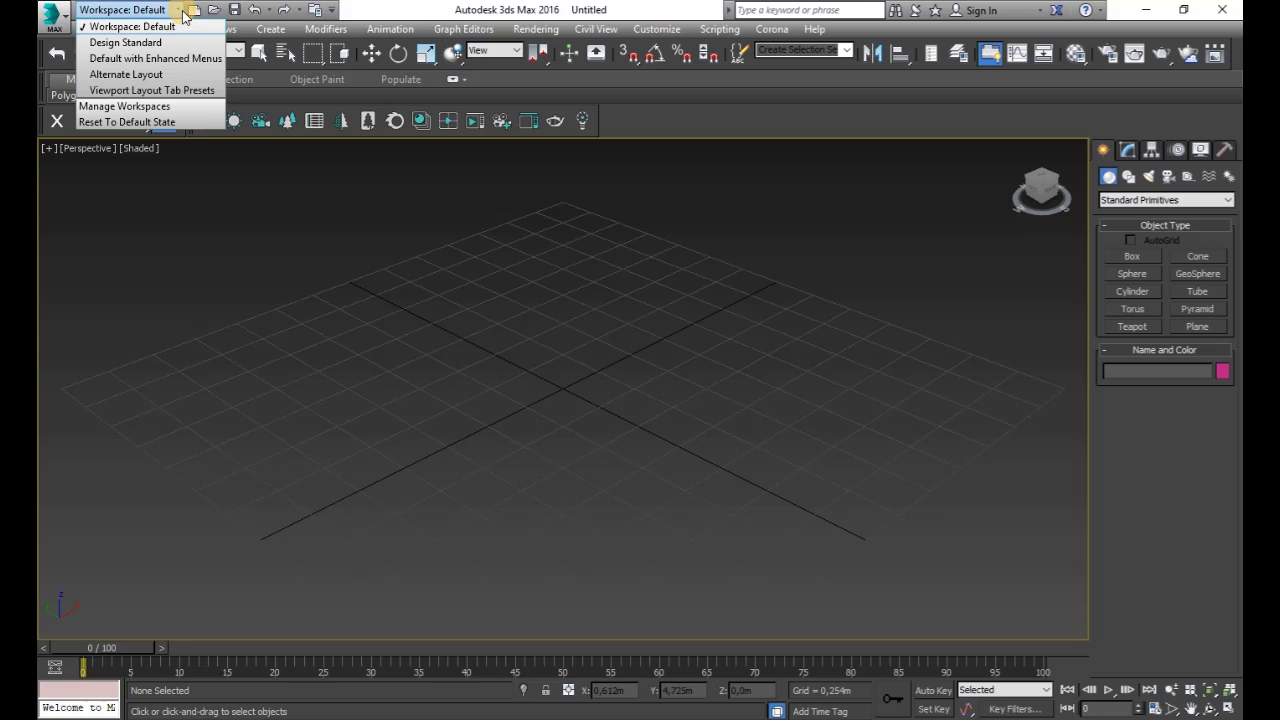
click(168, 58)
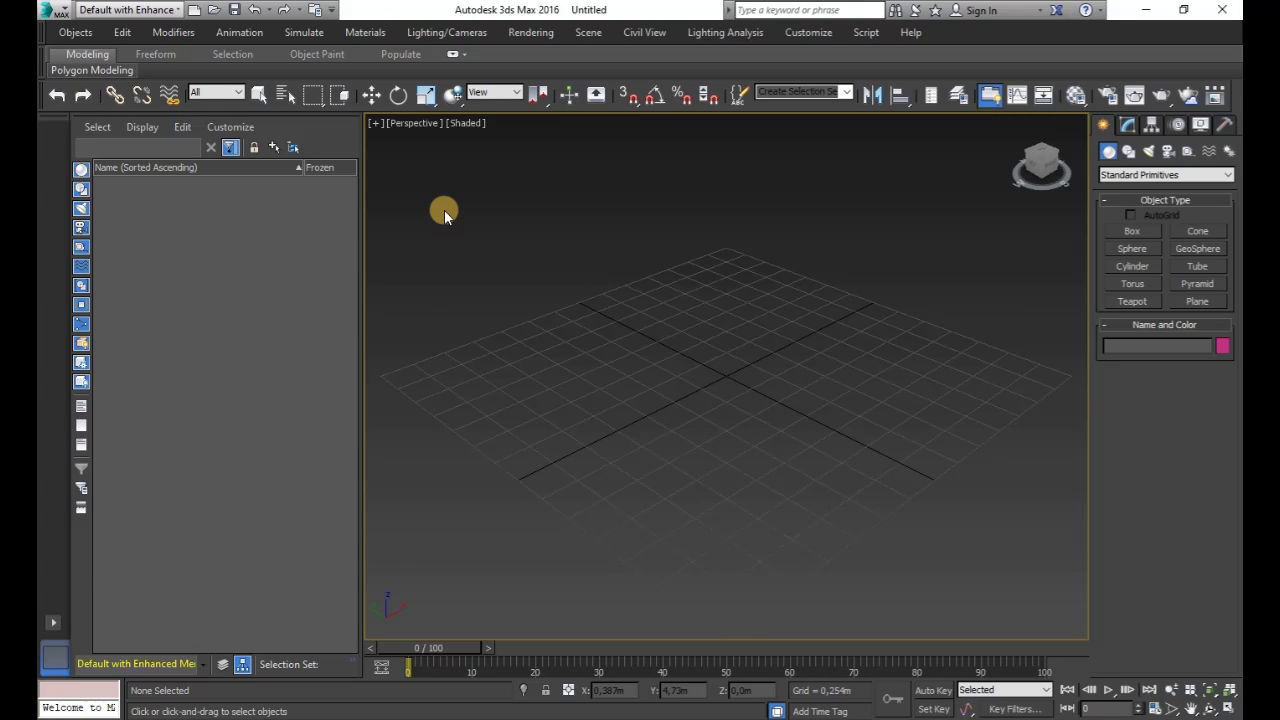
click(452, 33)
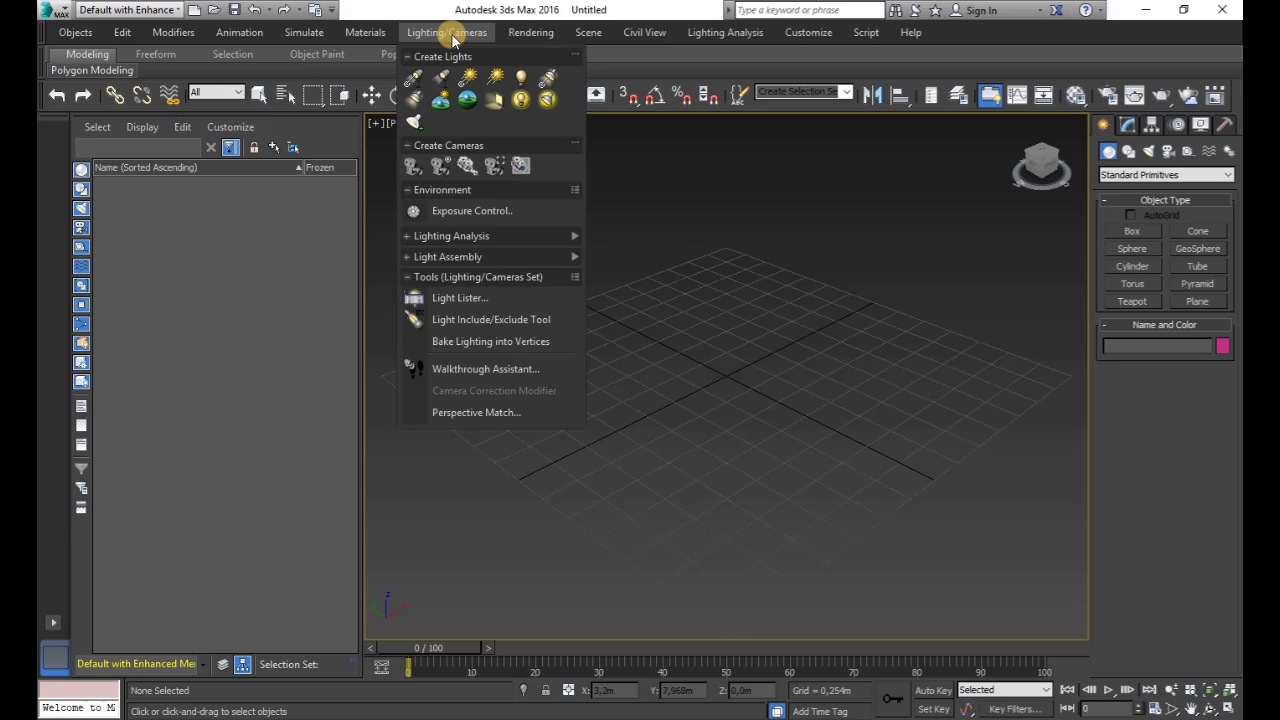
mouse_move(377, 40)
mouse_move(519, 38)
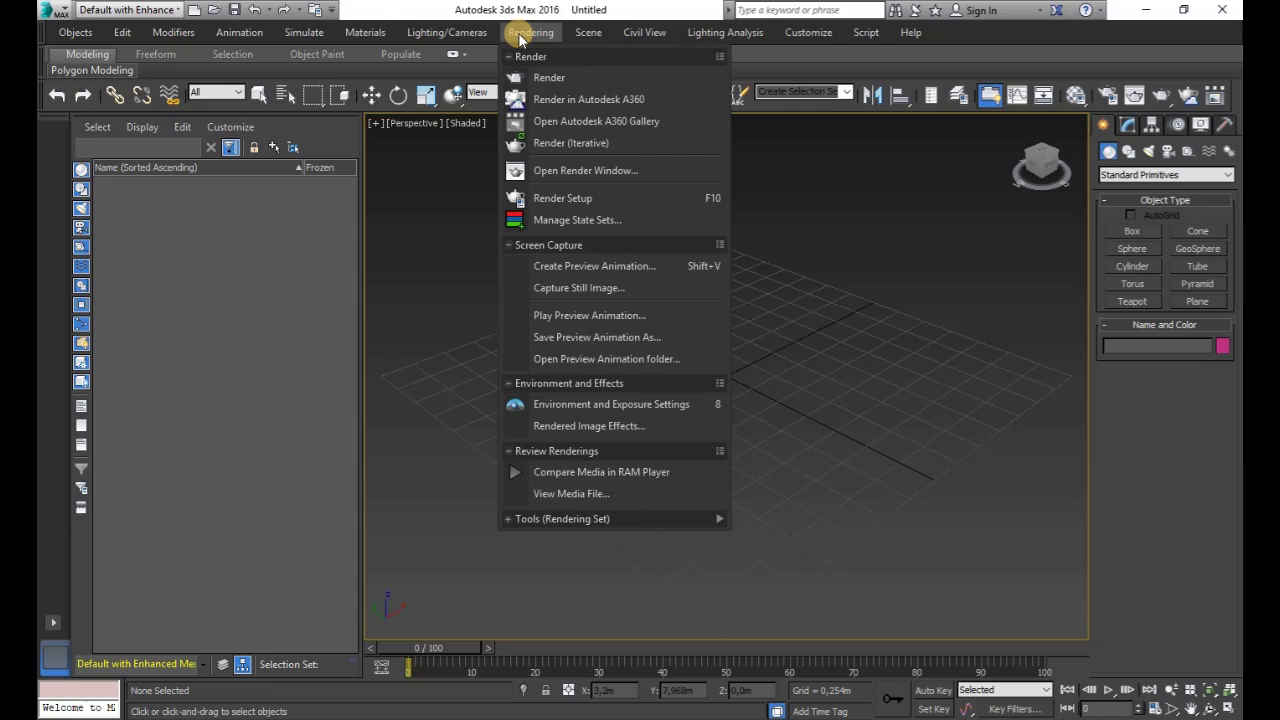
mouse_move(587, 40)
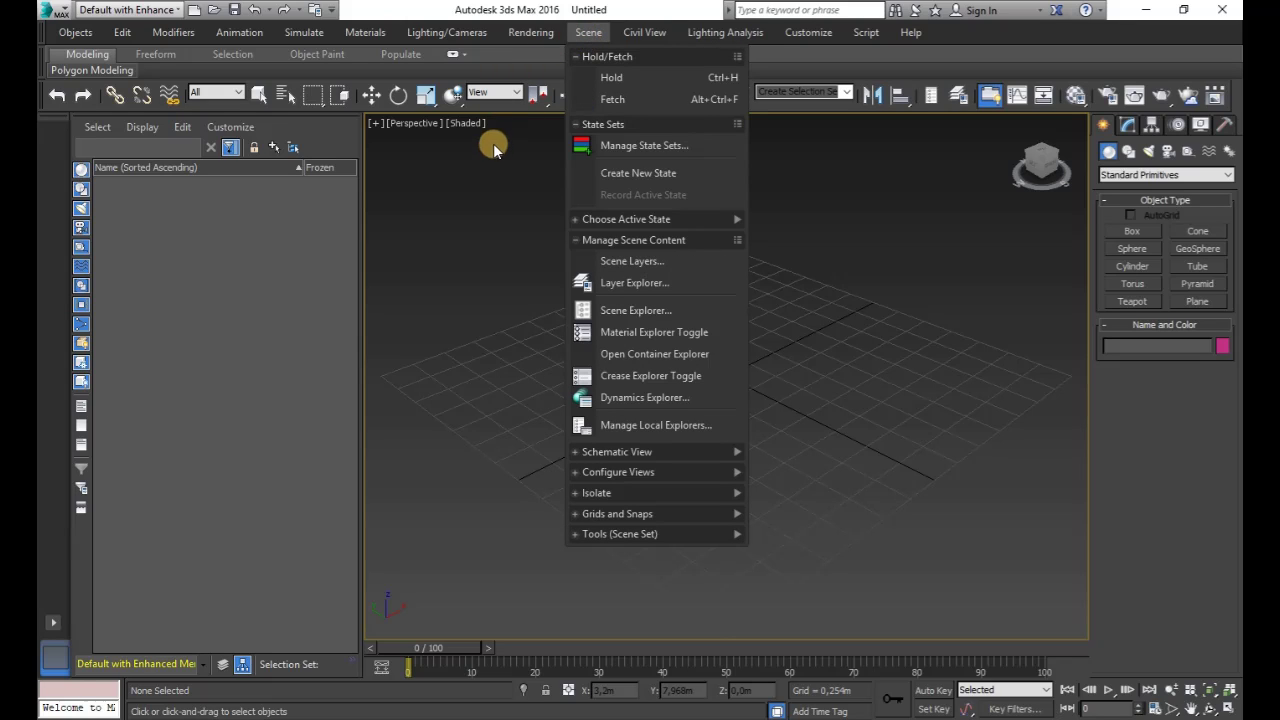
click(484, 170)
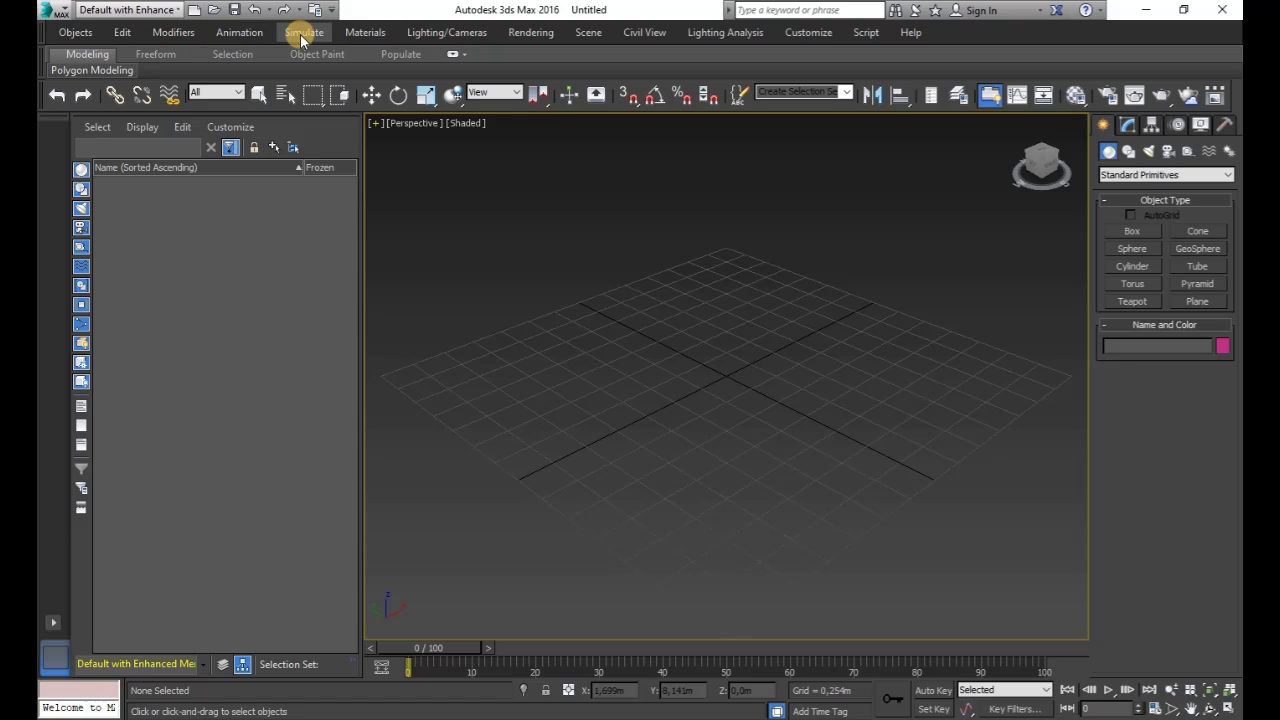
click(242, 41)
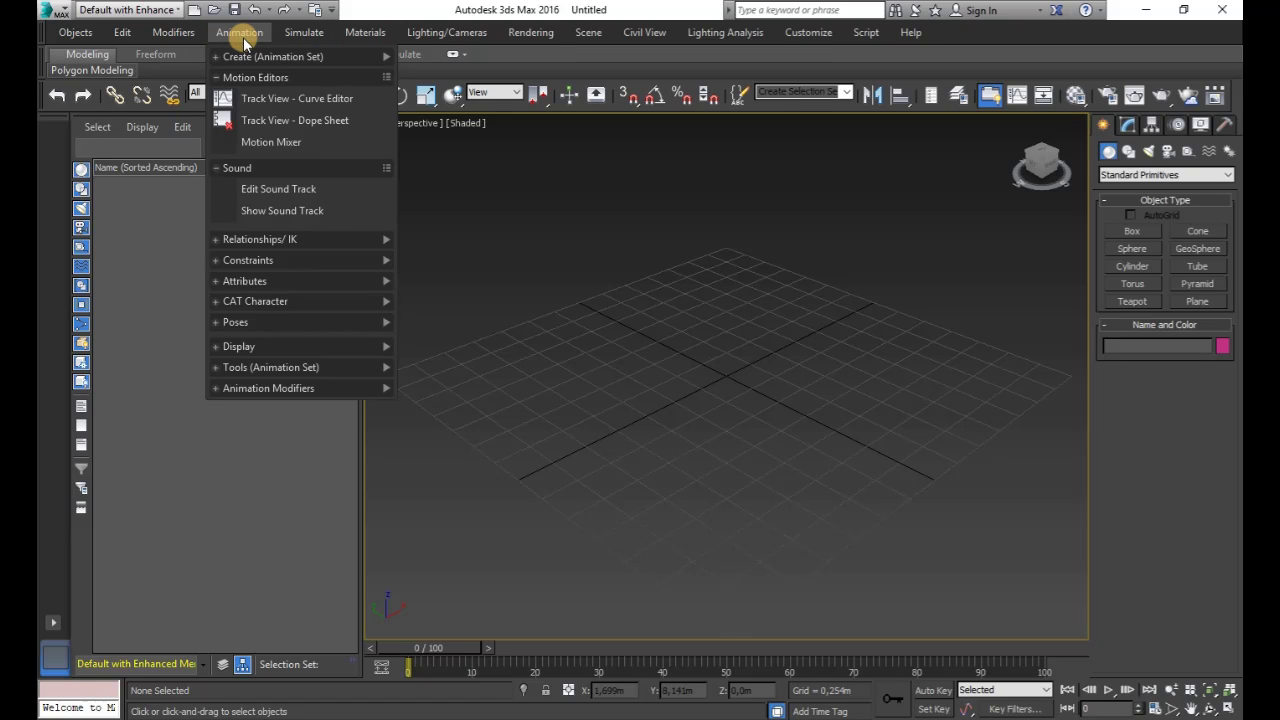
mouse_move(298, 40)
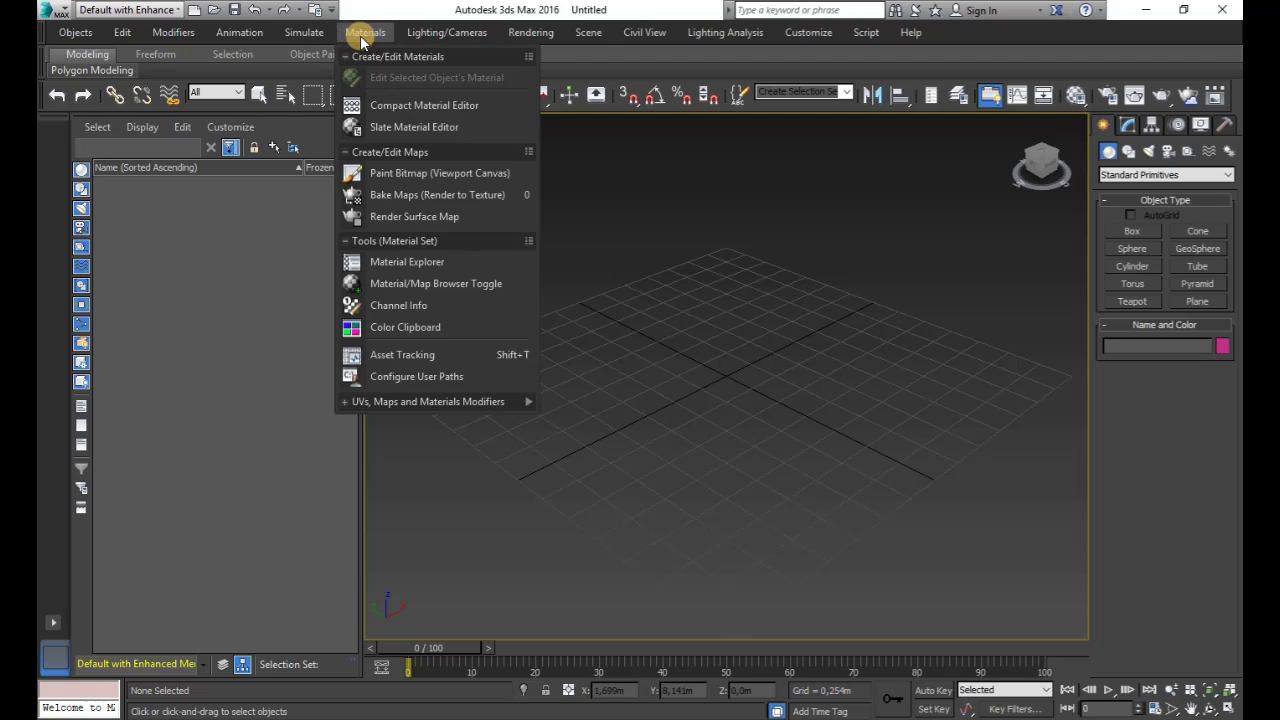
mouse_move(445, 38)
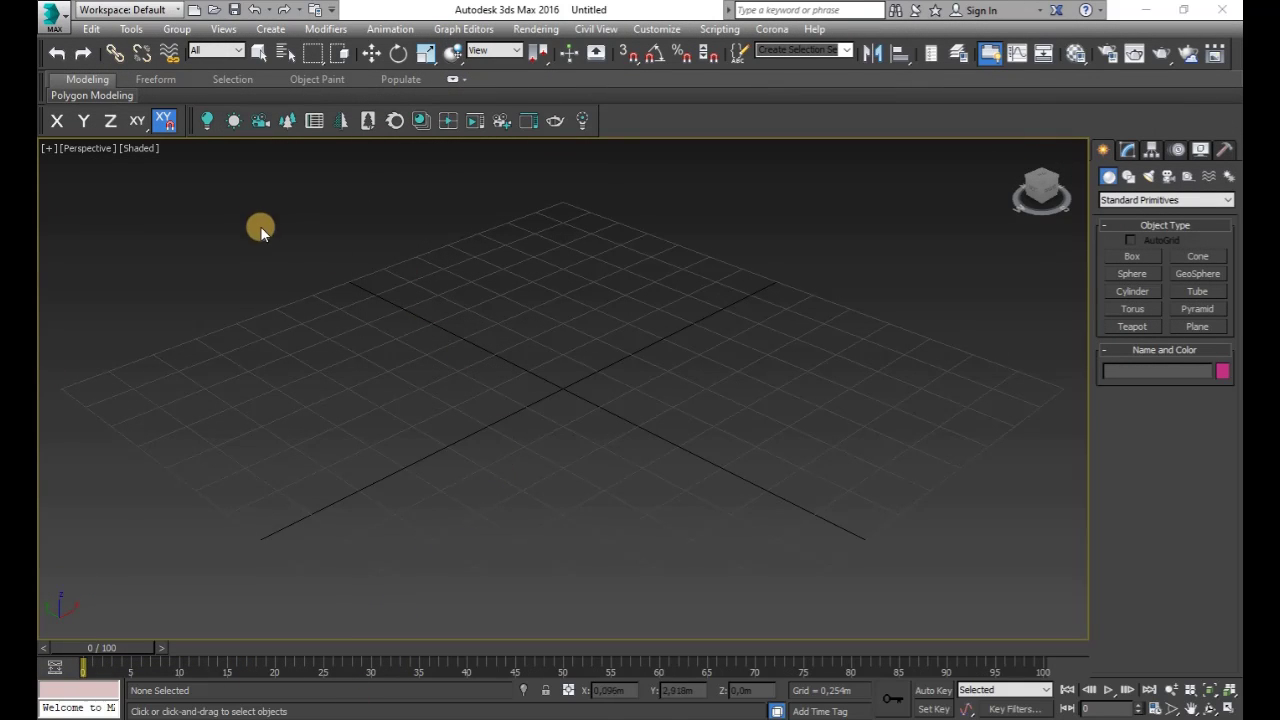
Float the Corona Official Toolbar and the Axis Constraints toolbar over the viewport, and dock both back in the row under the ribbon.
drag(190, 127, 251, 201)
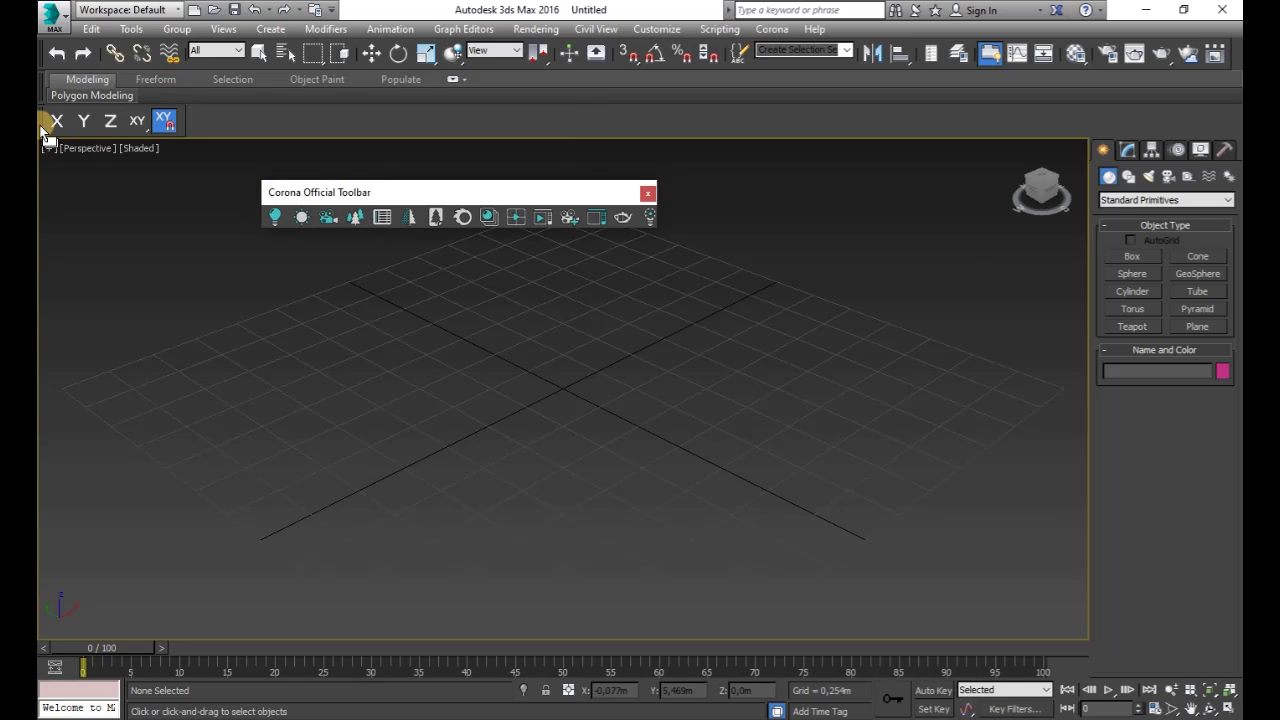
drag(43, 128, 152, 277)
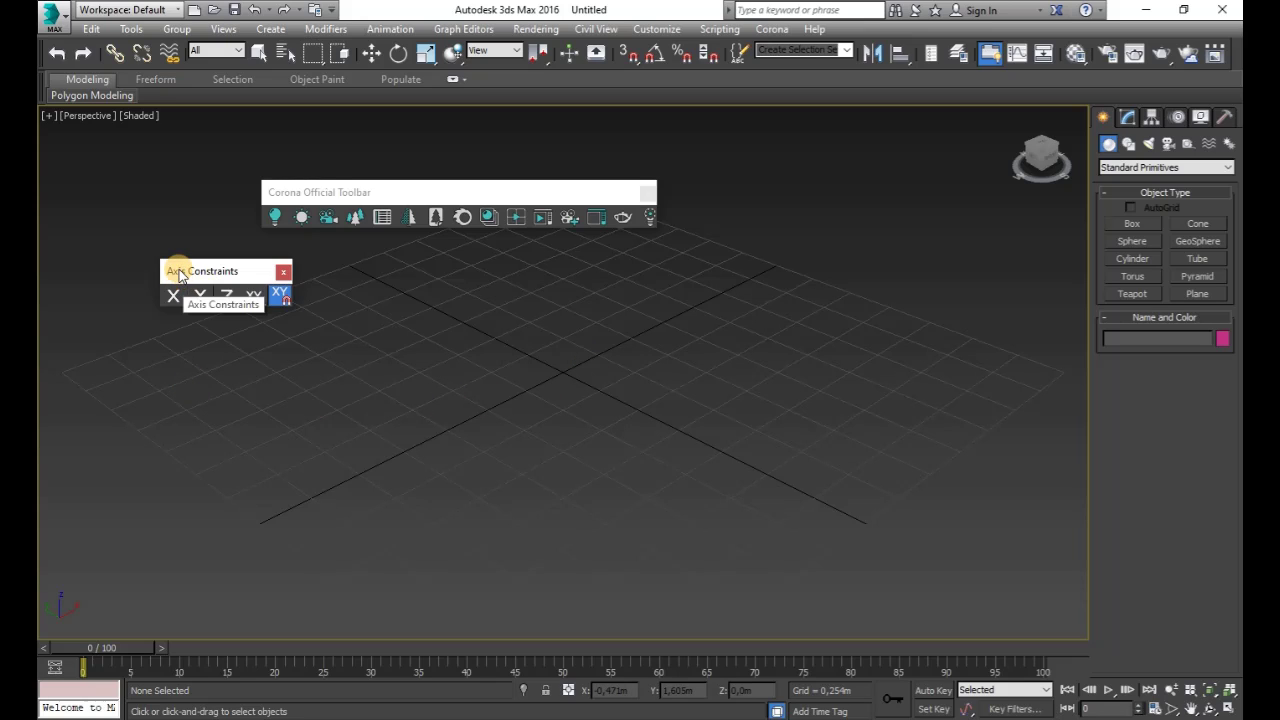
drag(178, 272, 39, 99)
drag(266, 187, 208, 122)
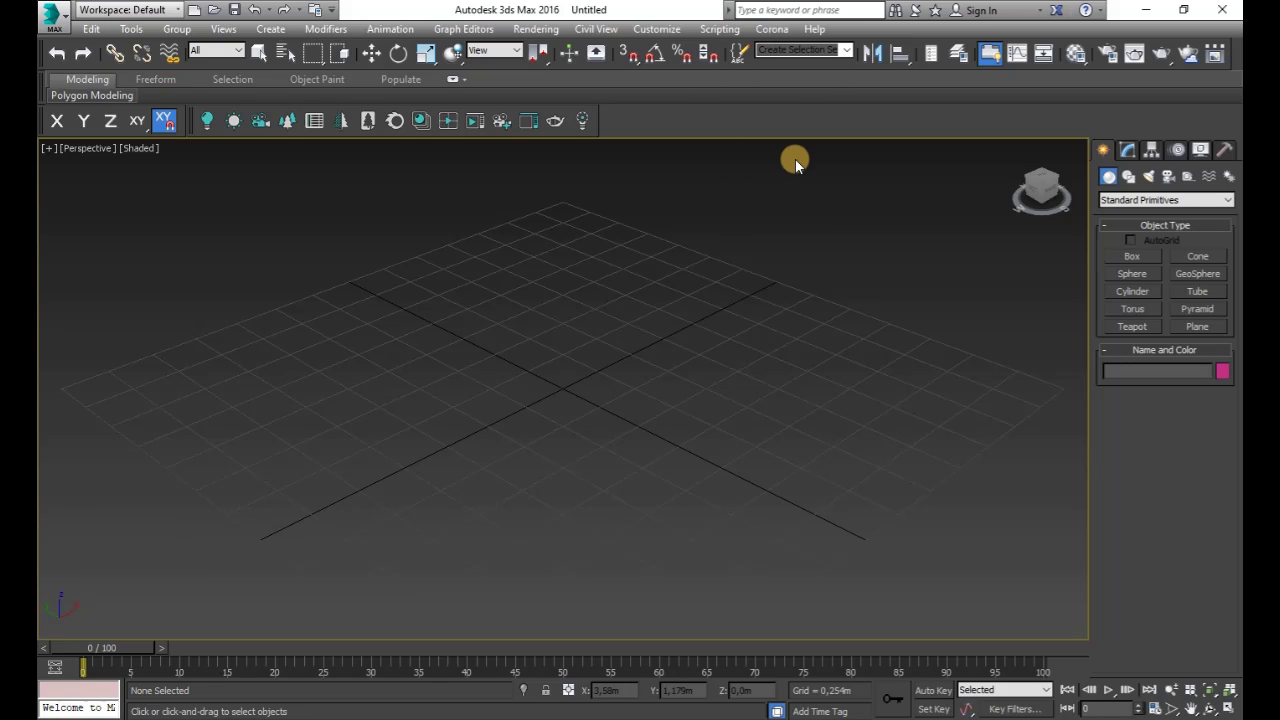
Show the Snaps and Layers toolbars, and place the floating Layers toolbar below Snaps in the viewport.
right_click(772, 121)
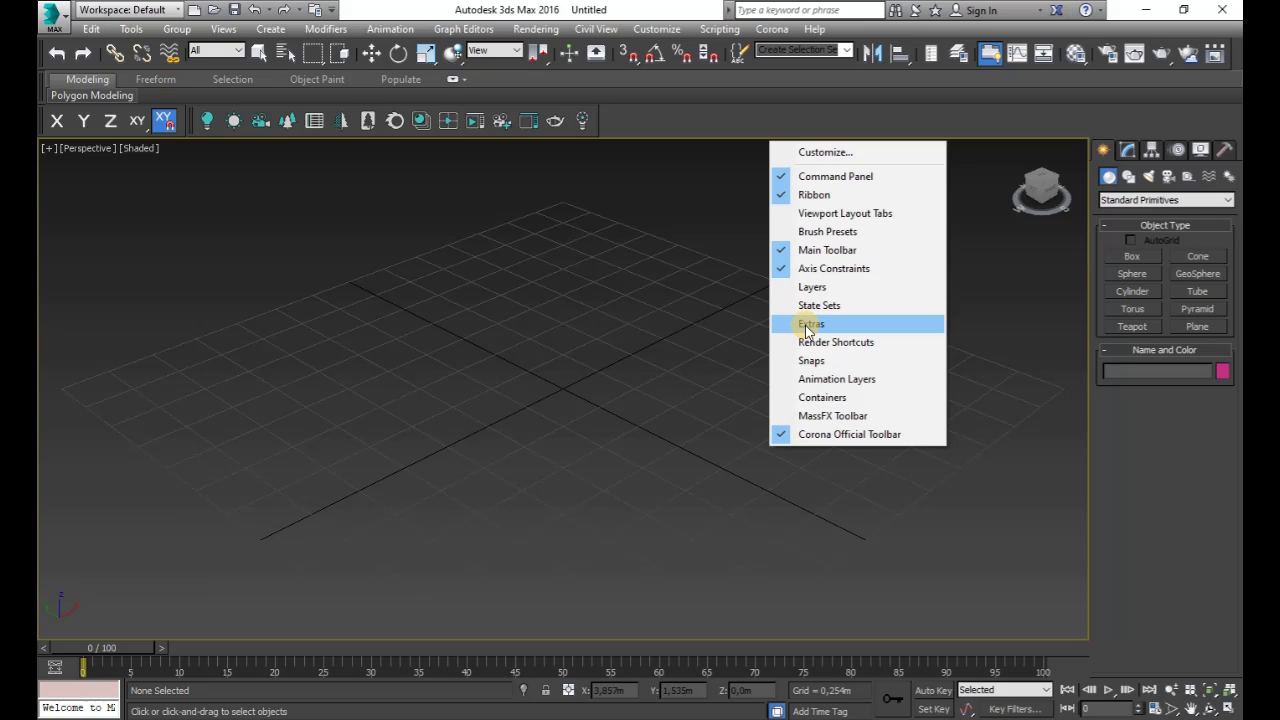
click(810, 362)
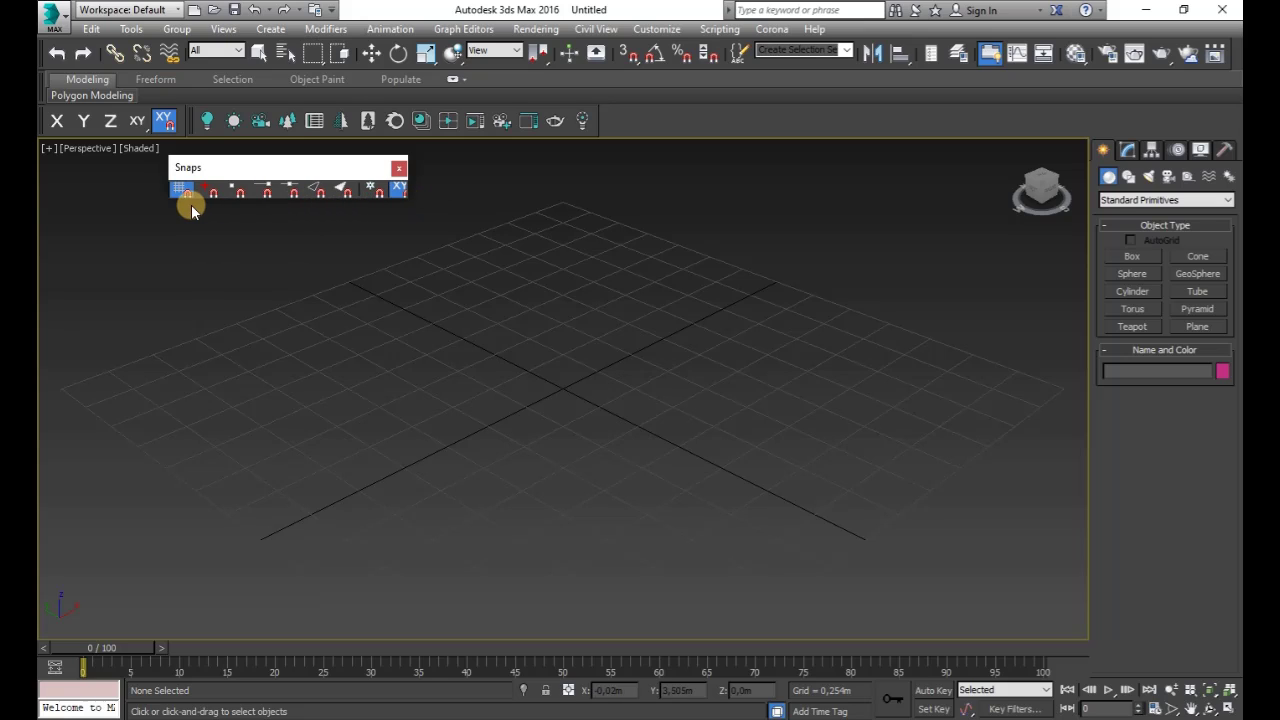
right_click(678, 116)
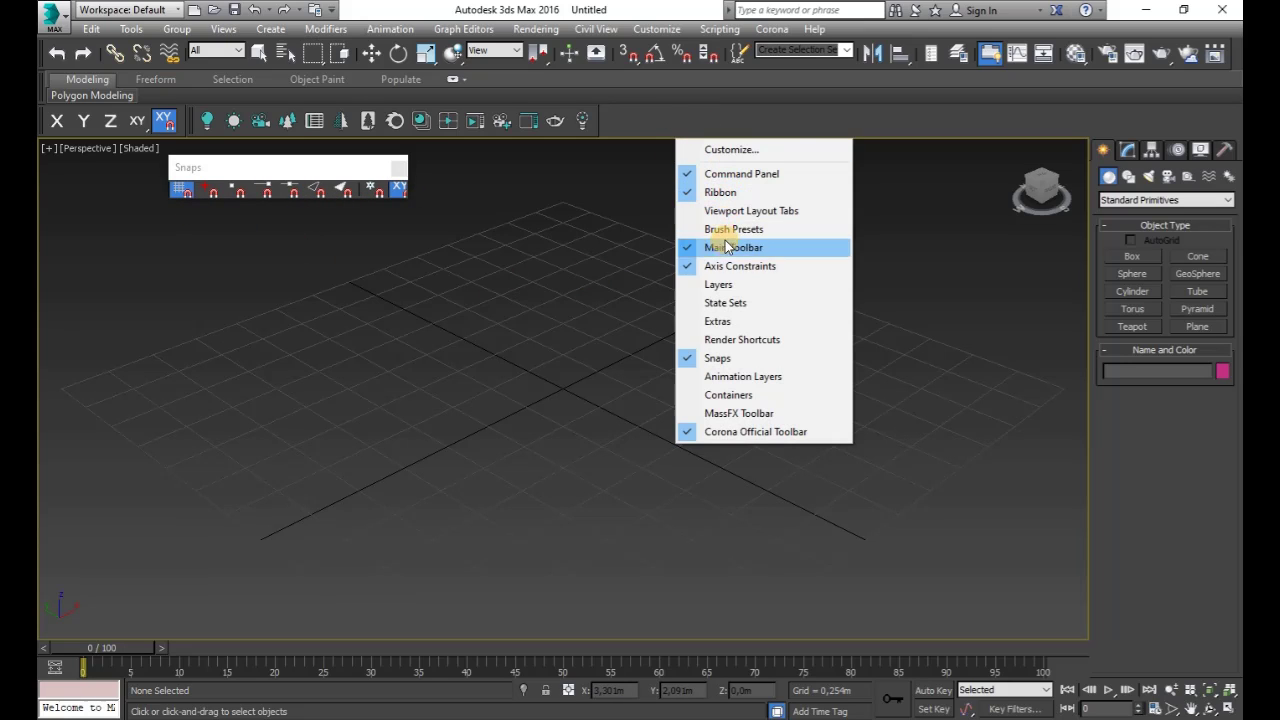
click(722, 287)
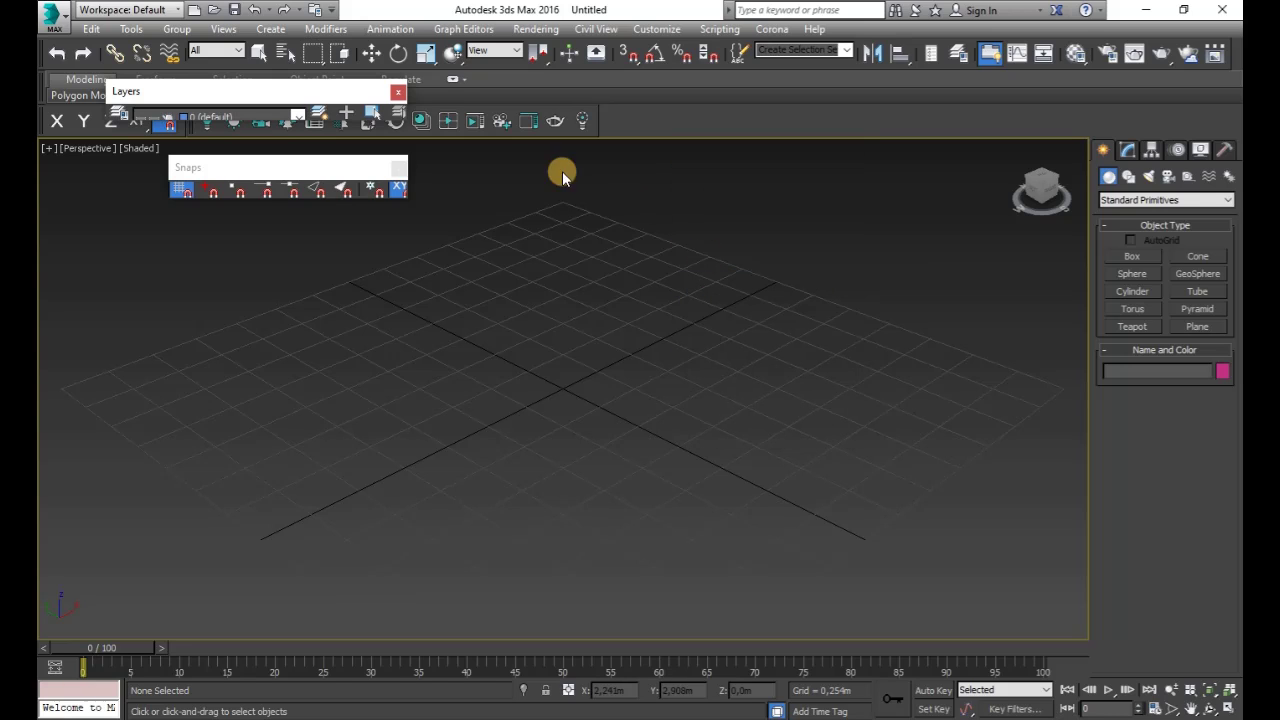
drag(329, 94, 454, 232)
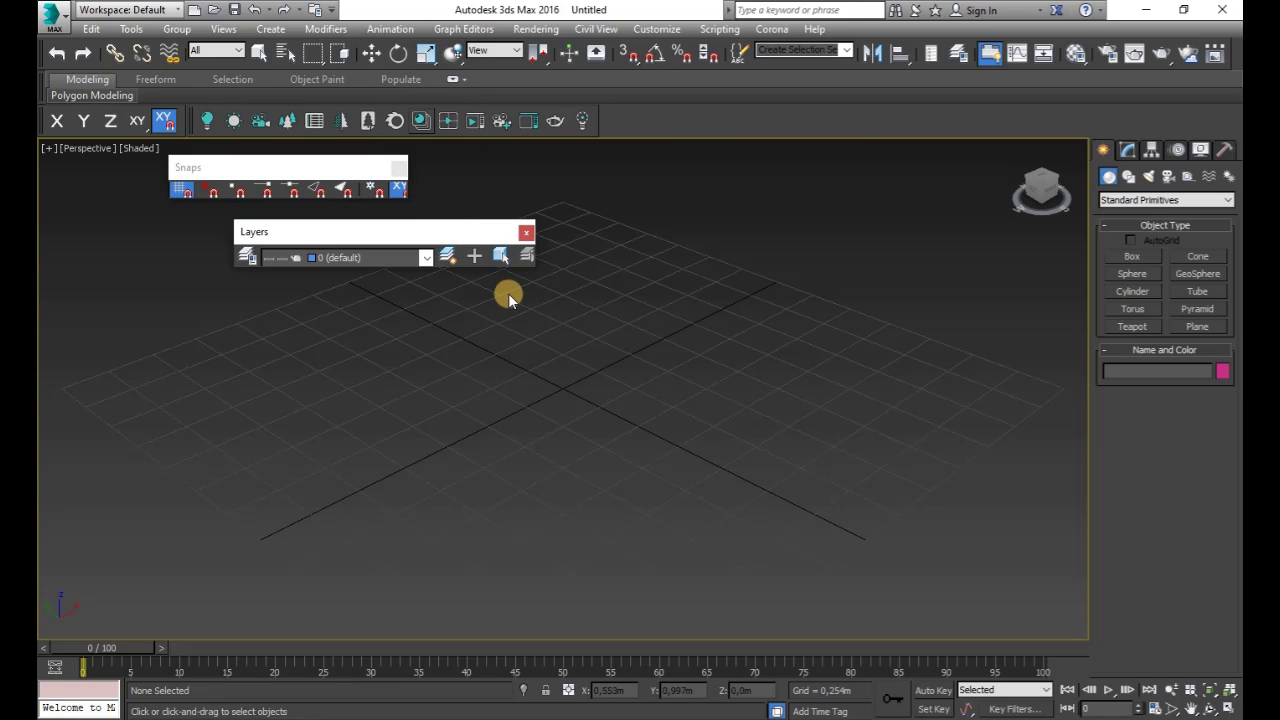
Show the Extras toolbar and spread it and the Layers toolbar out beside Snaps without overlaps.
right_click(730, 118)
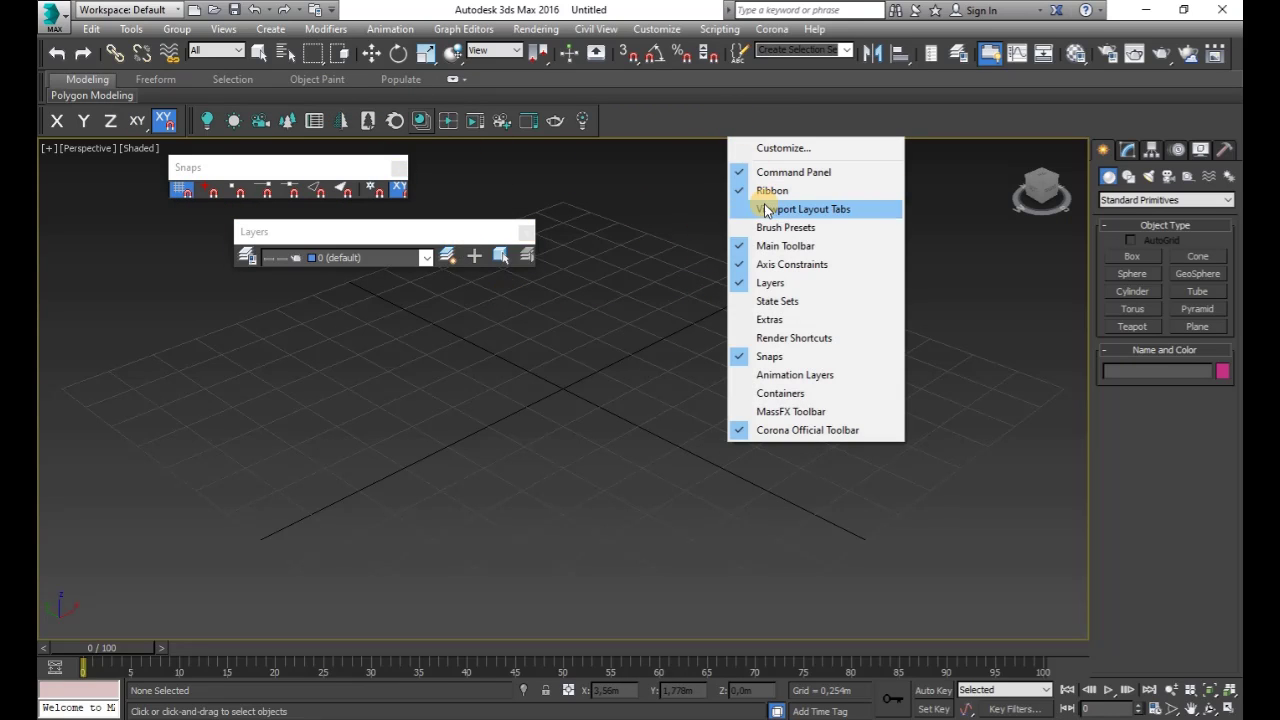
click(760, 320)
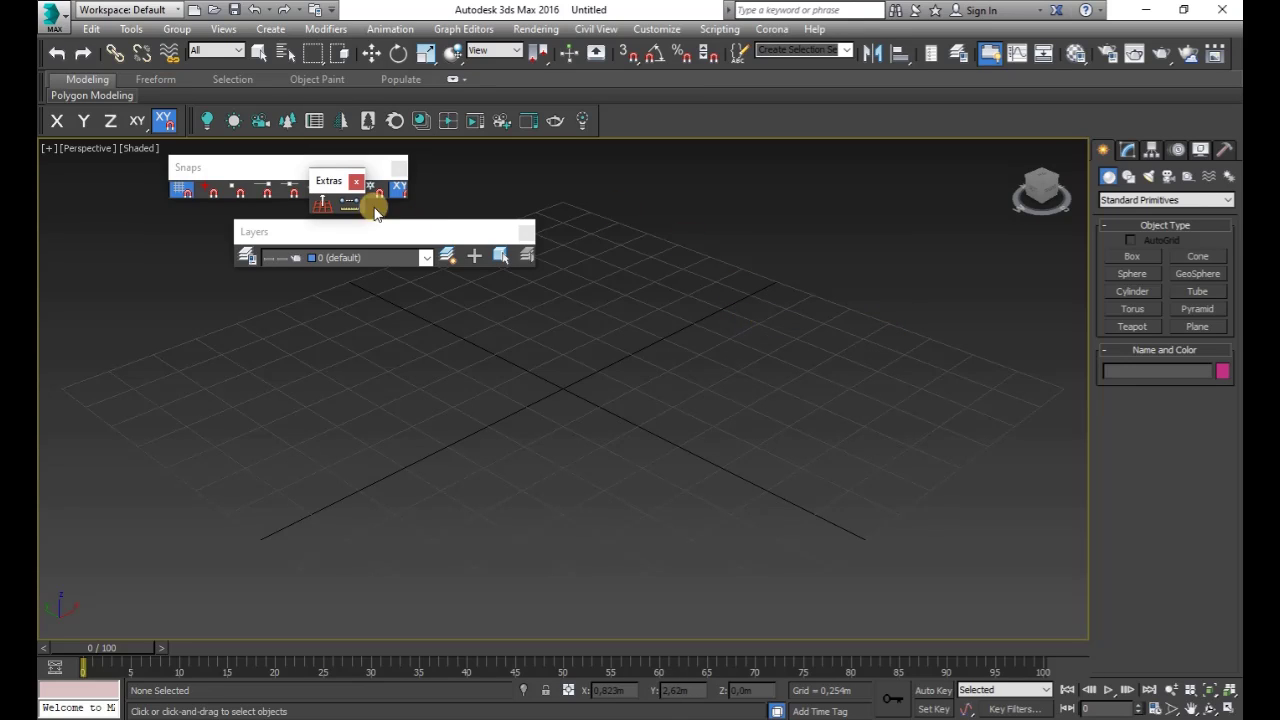
drag(330, 181, 485, 176)
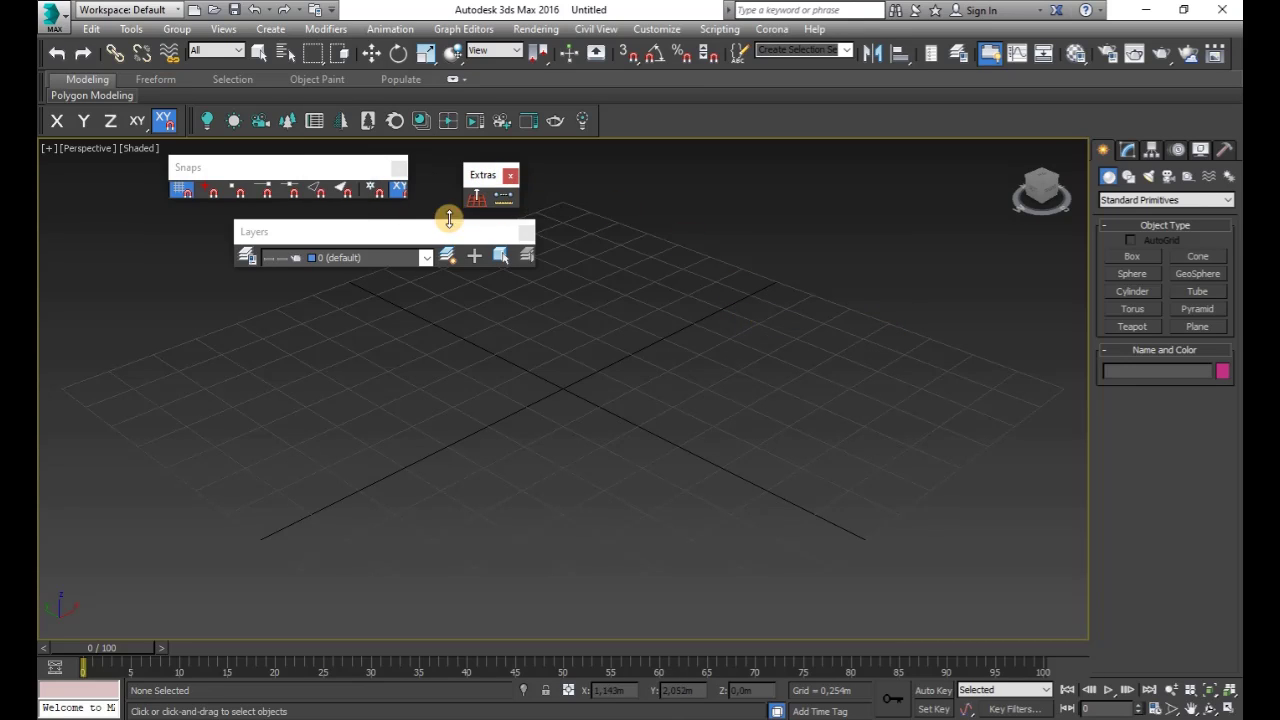
drag(366, 231, 598, 207)
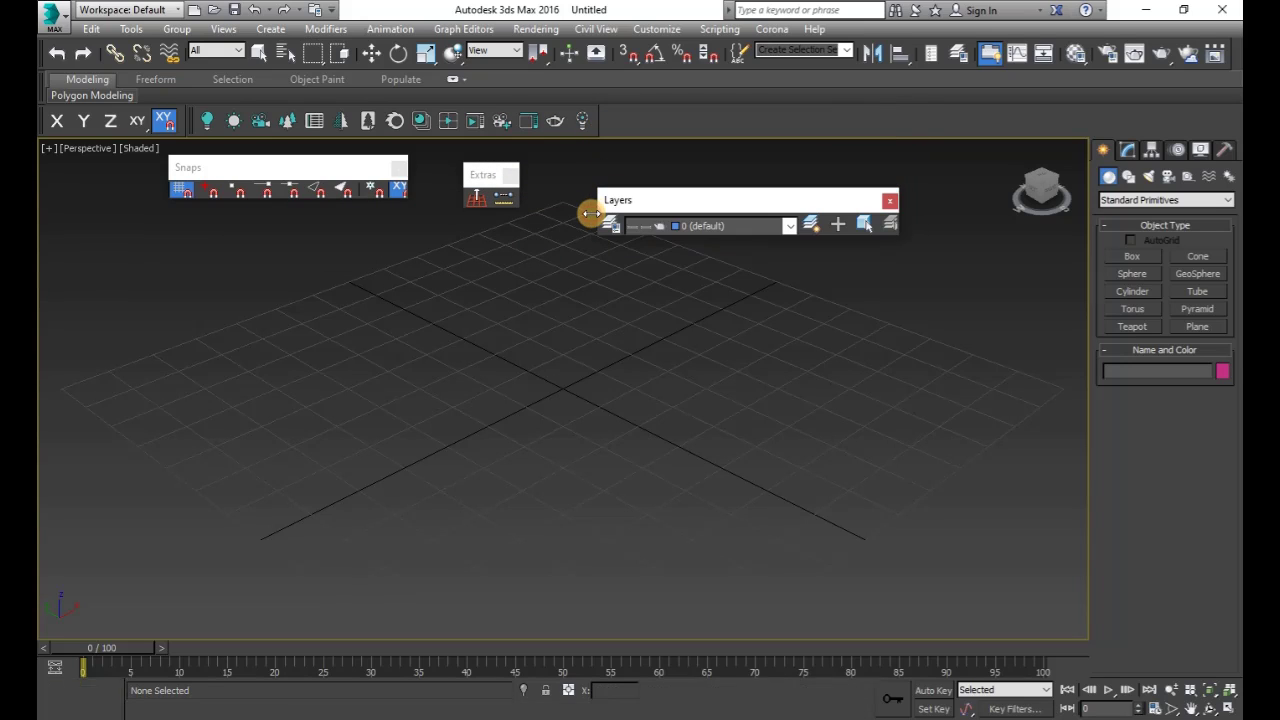
Hide the floating Layers, Extras and Snaps toolbars.
right_click(655, 118)
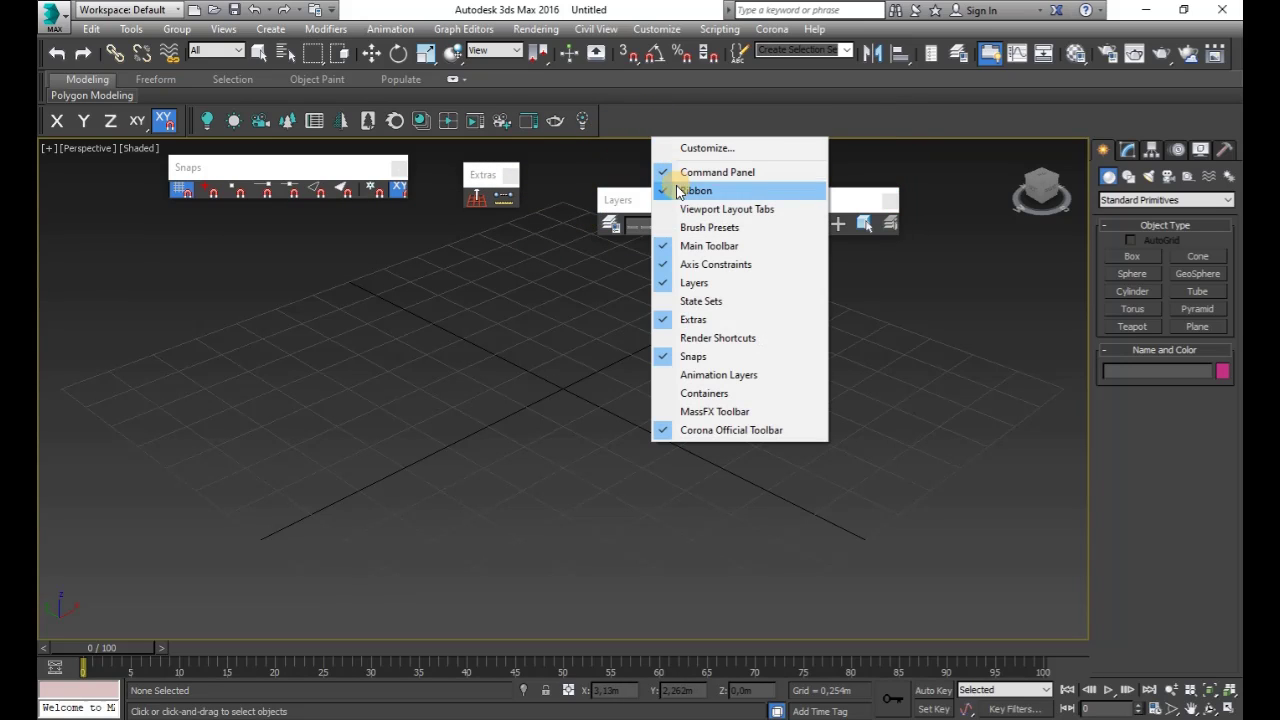
click(687, 283)
right_click(699, 121)
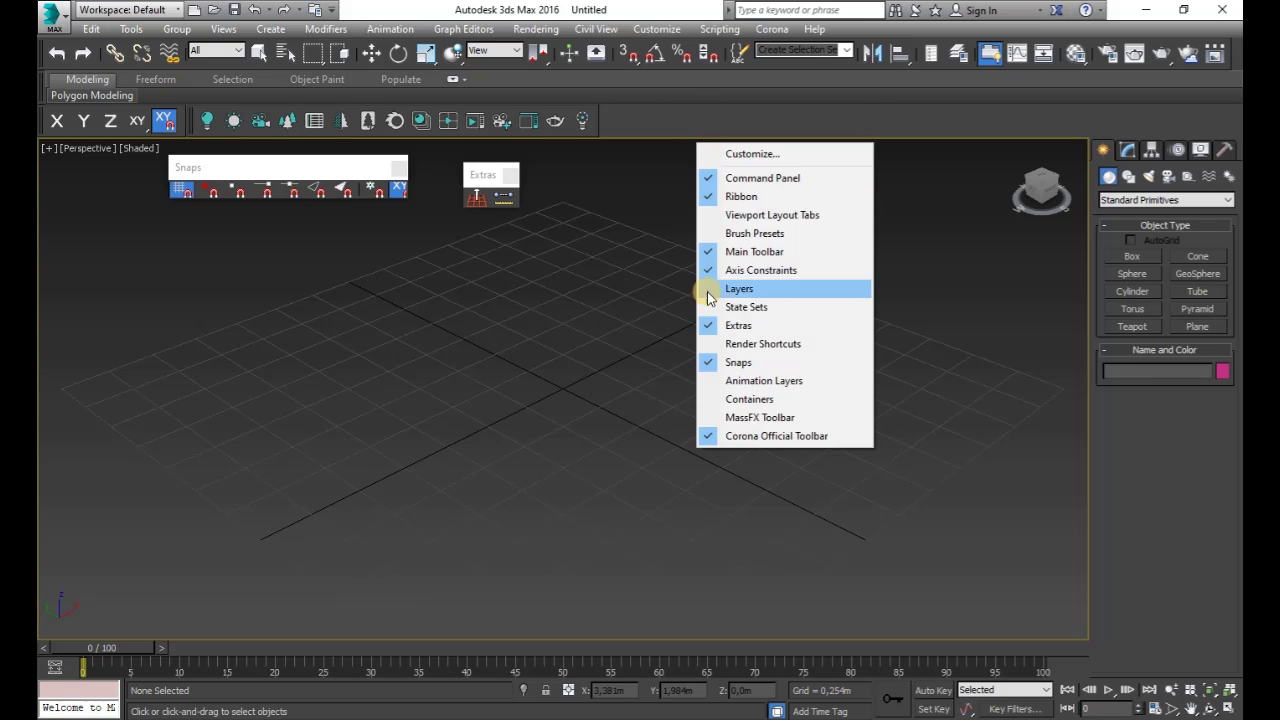
click(713, 327)
right_click(720, 116)
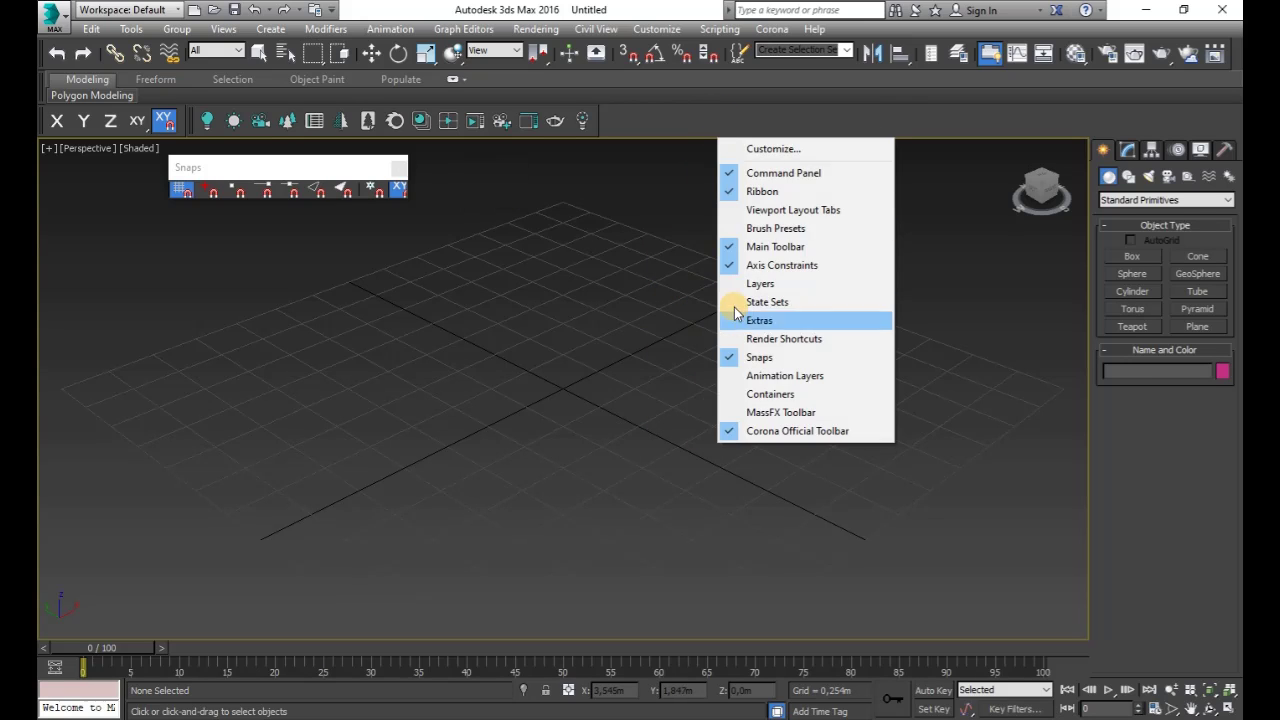
click(757, 357)
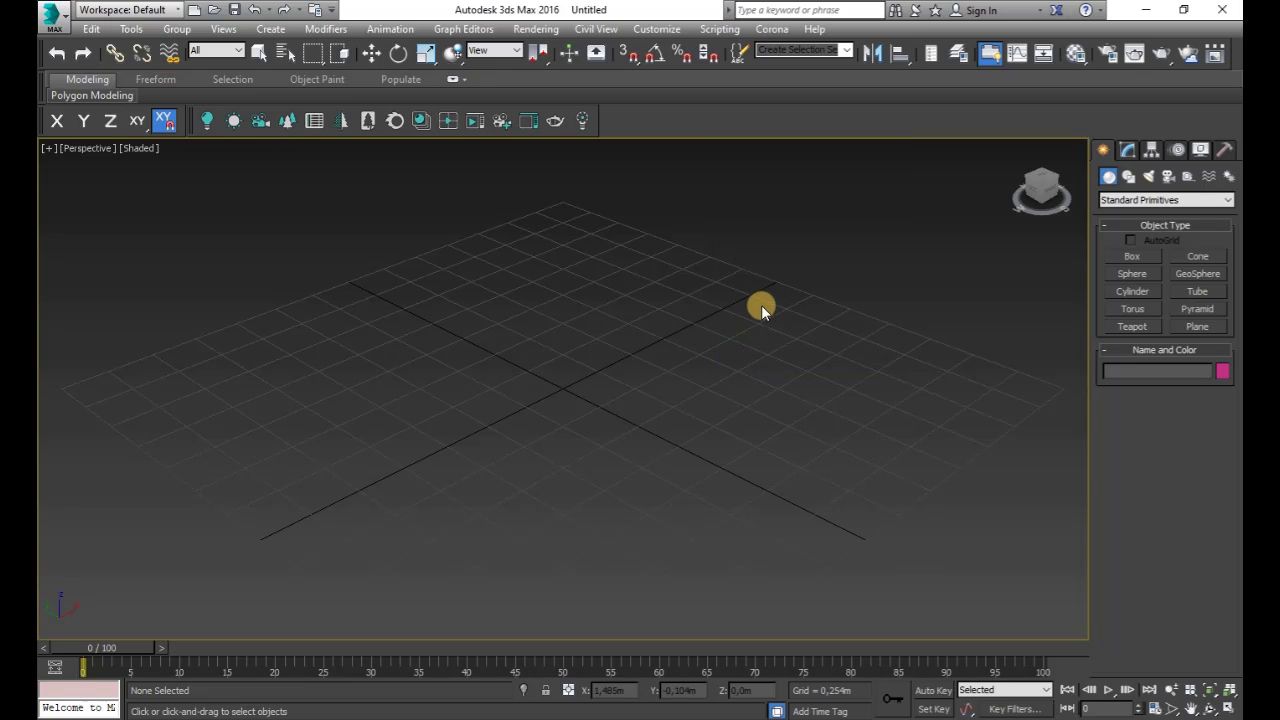
Hide the modeling ribbon so only the toolbars remain above the viewport.
right_click(727, 114)
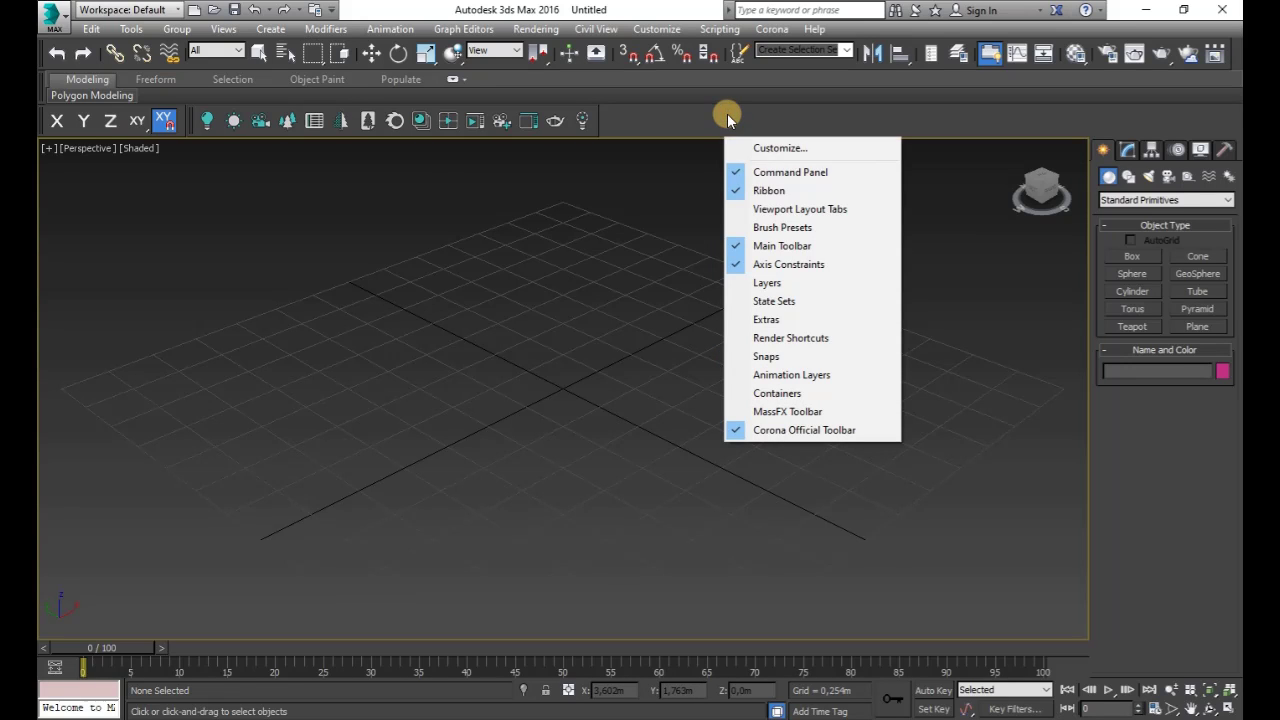
click(760, 190)
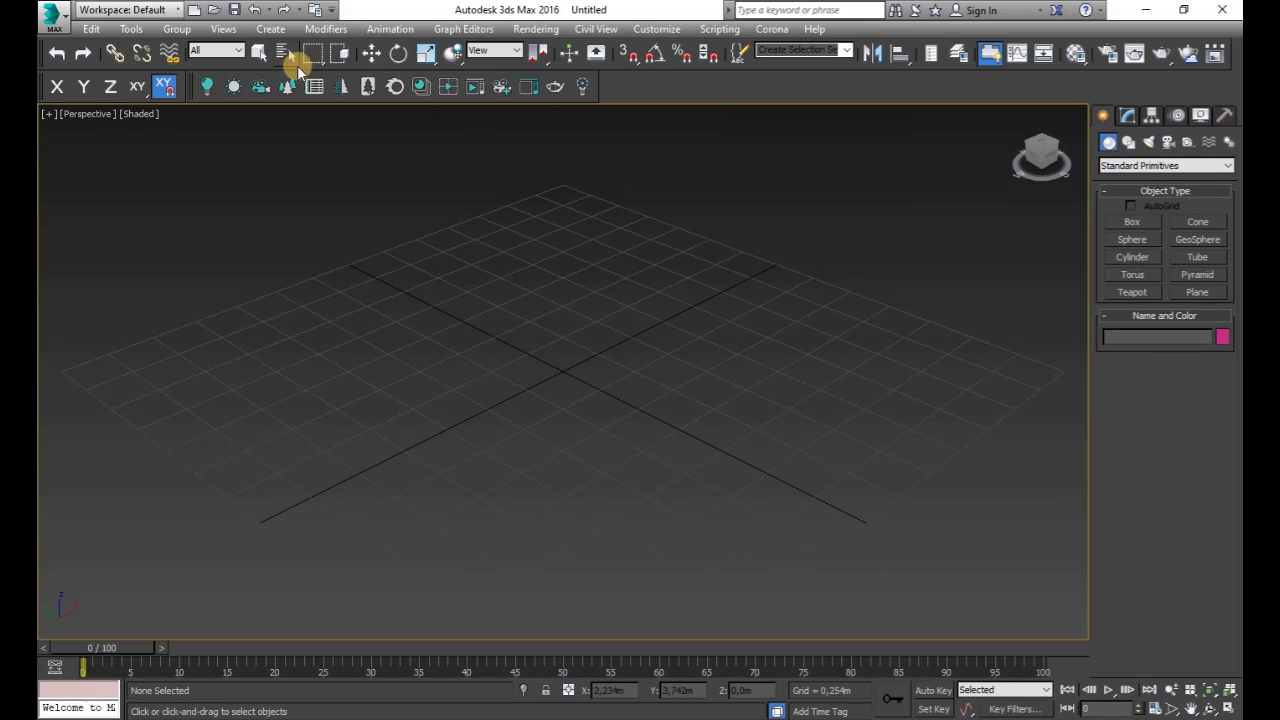
Hide the Axis Constraints toolbar and show it again beside the Corona Official Toolbar.
right_click(662, 96)
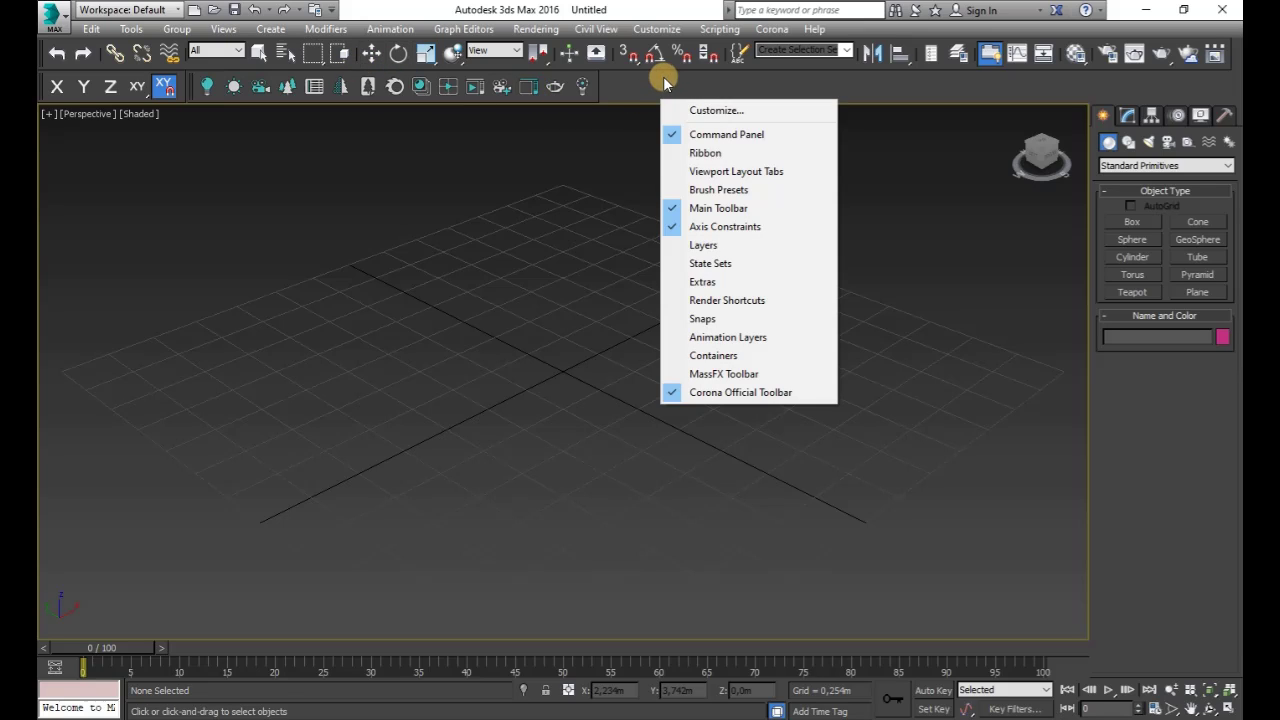
click(705, 229)
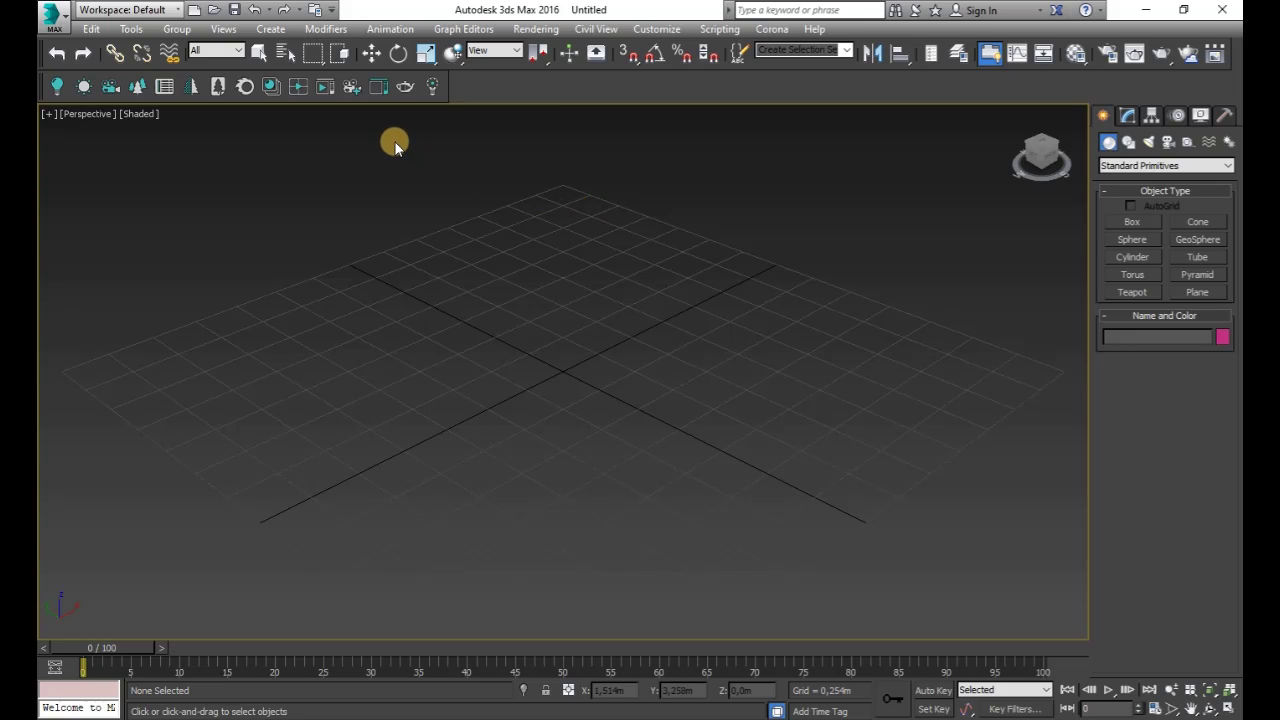
right_click(599, 84)
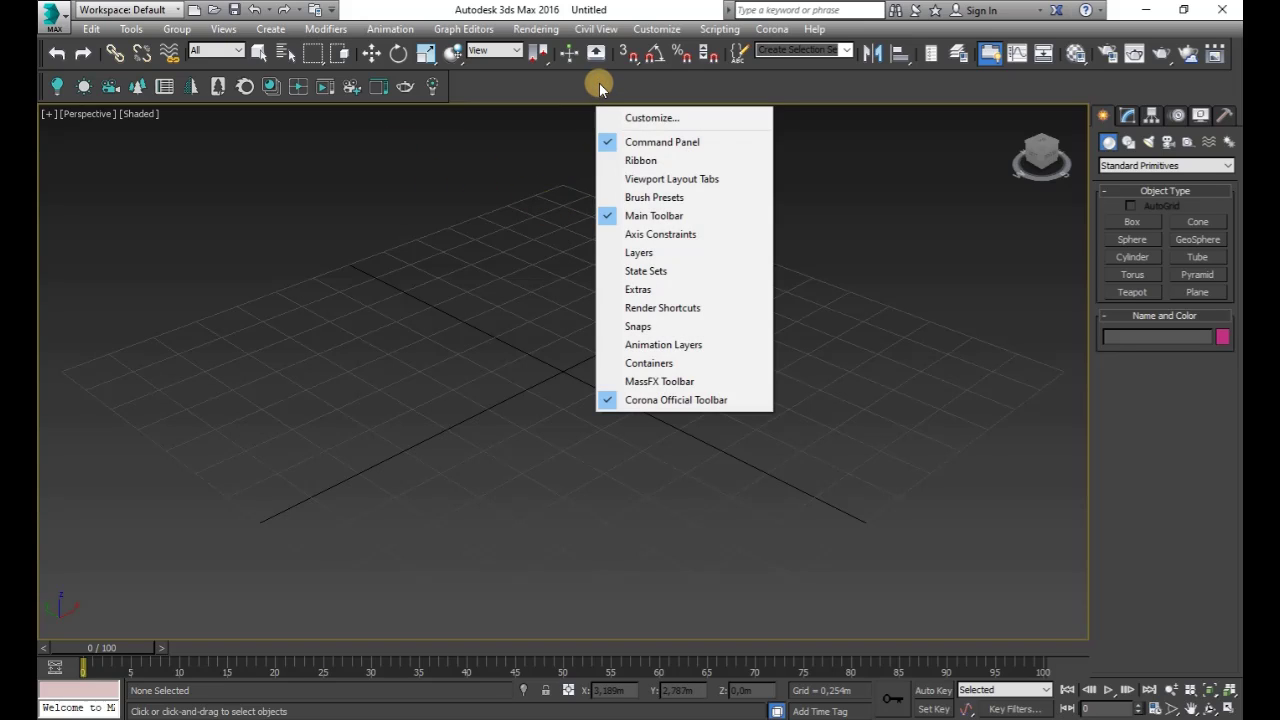
click(655, 236)
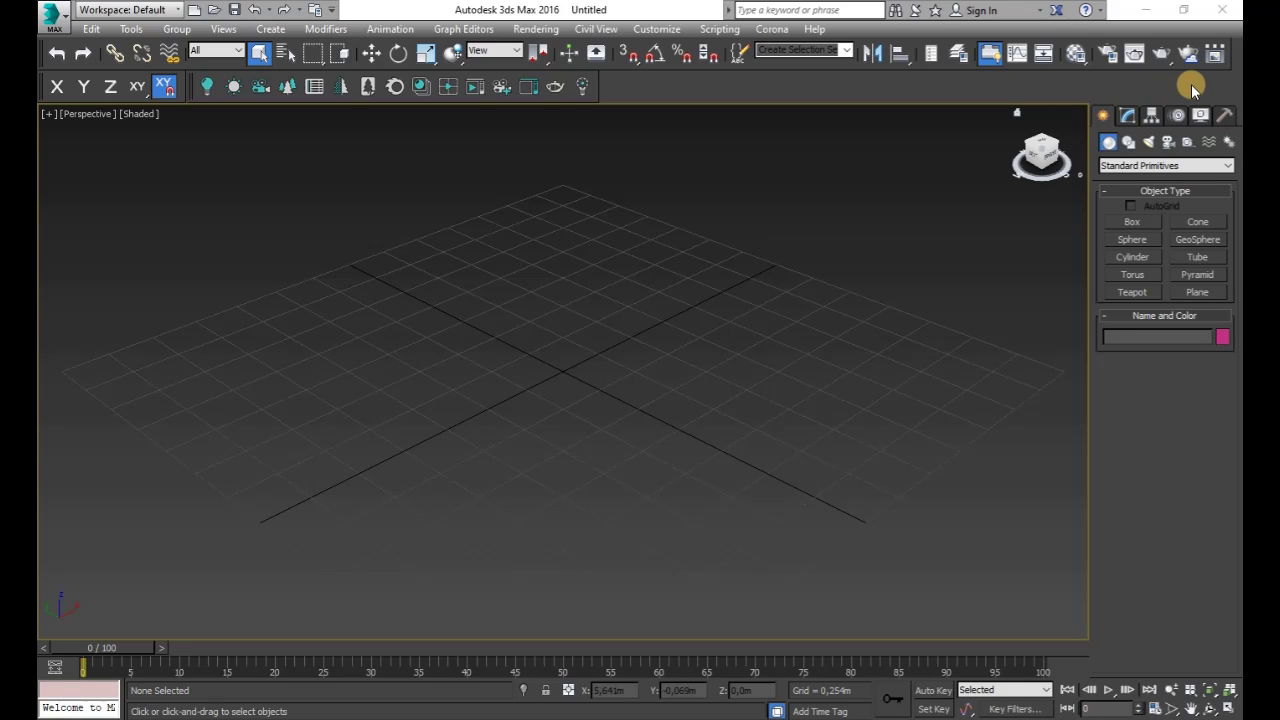
Look through the command panel's Modify, Hierarchy, Motion, Display and Utilities sections, and return to Create with Standard Primitives.
click(1127, 116)
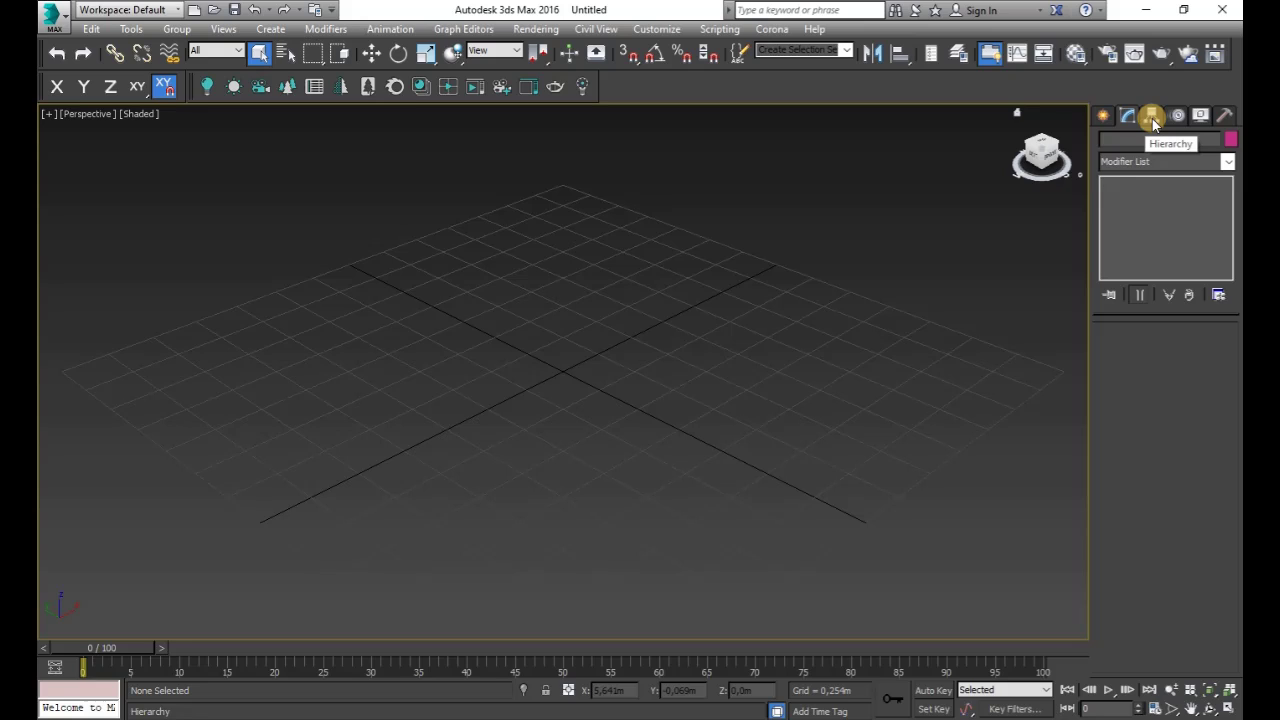
click(1152, 117)
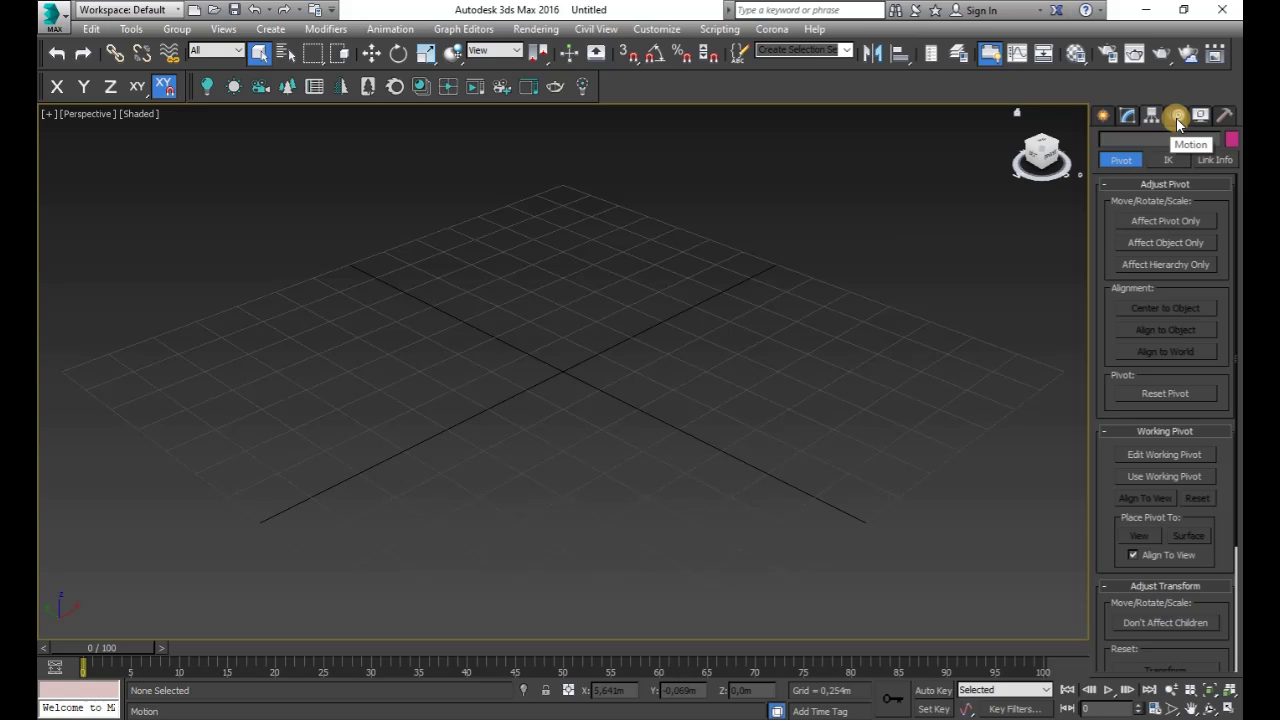
click(1177, 117)
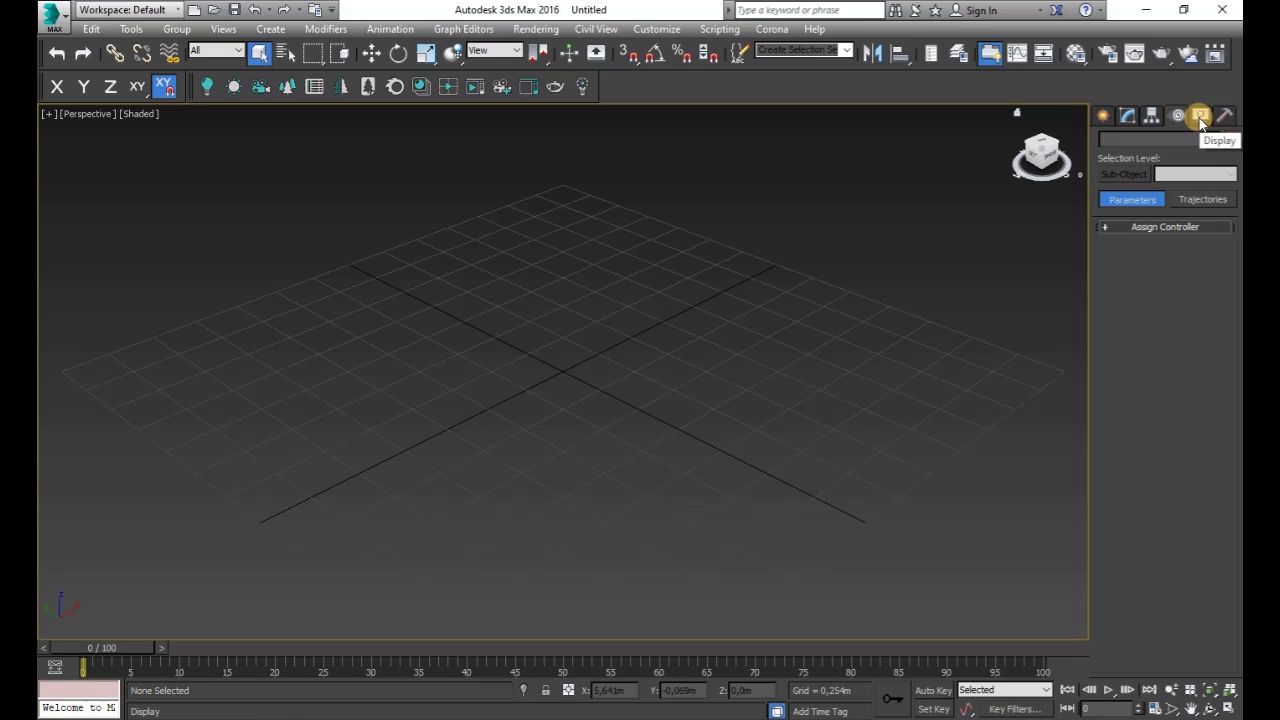
click(1199, 118)
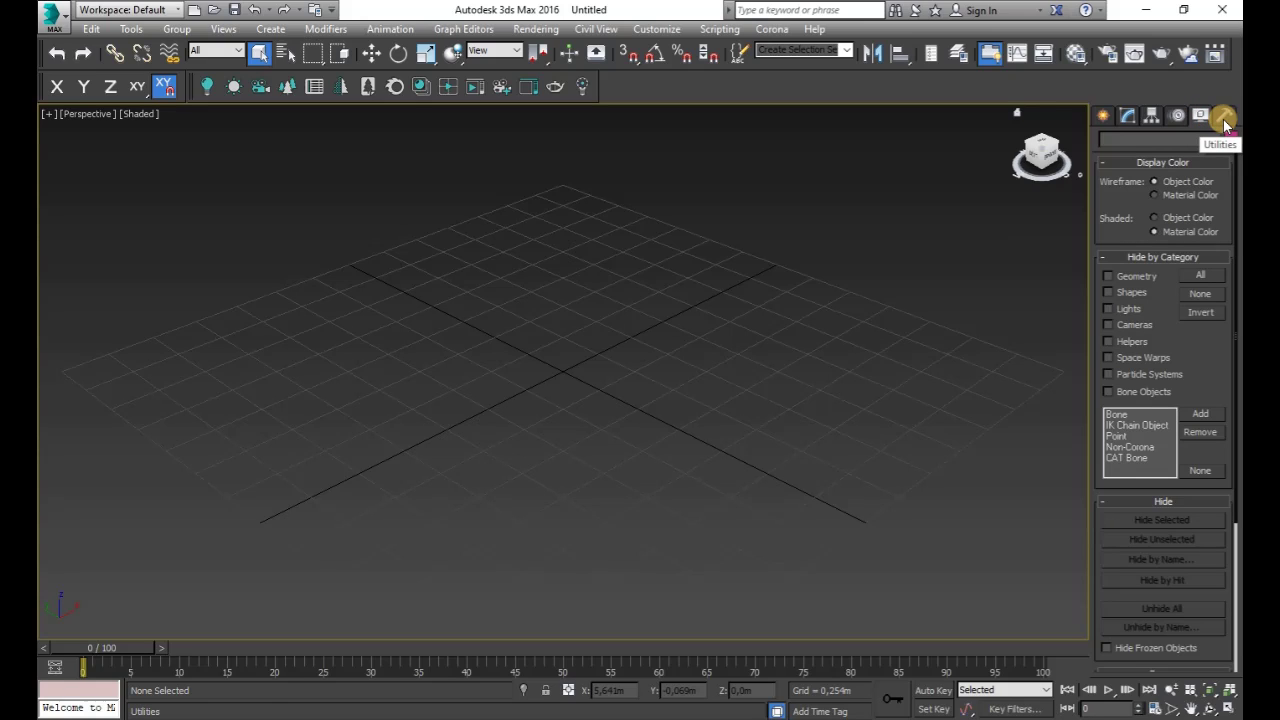
click(1224, 119)
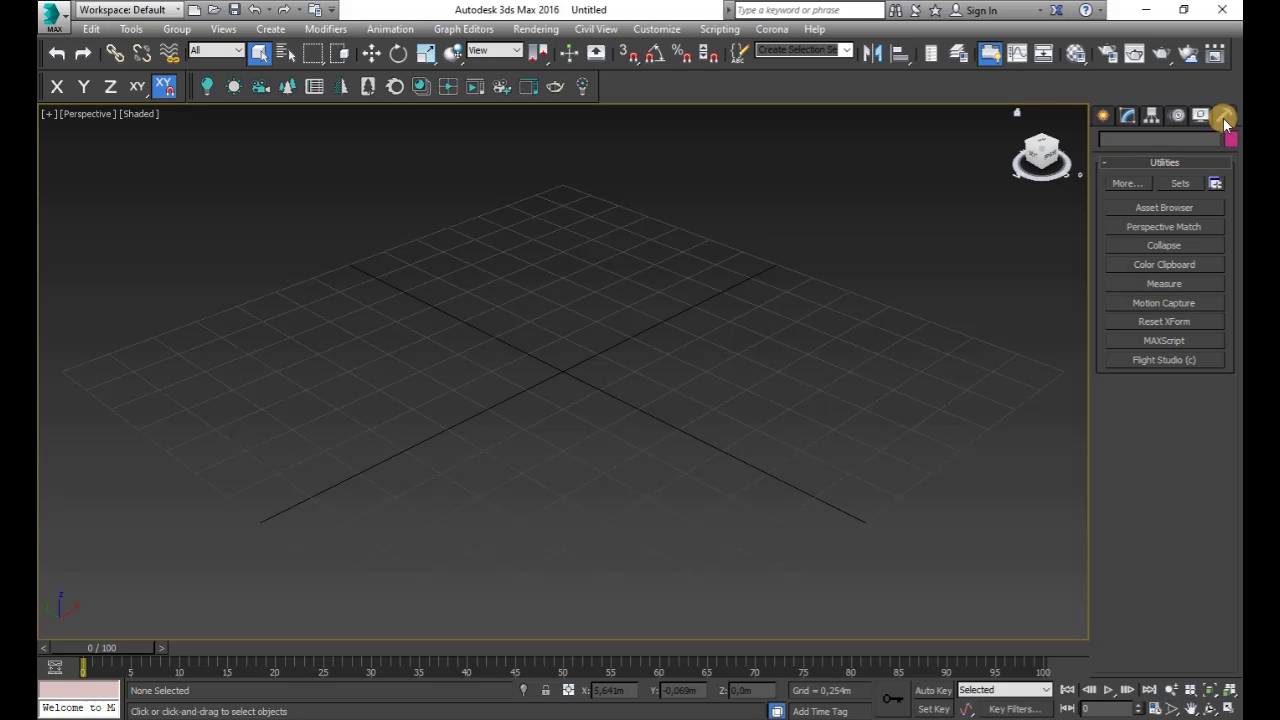
click(1104, 119)
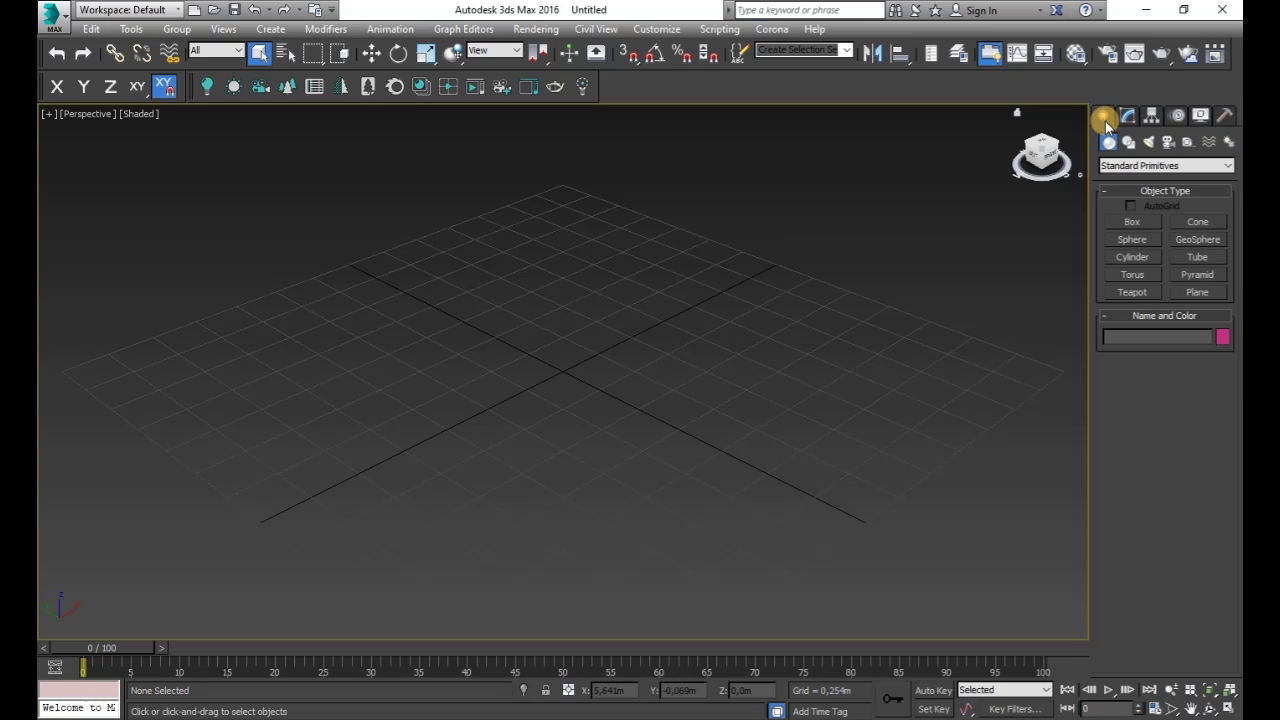
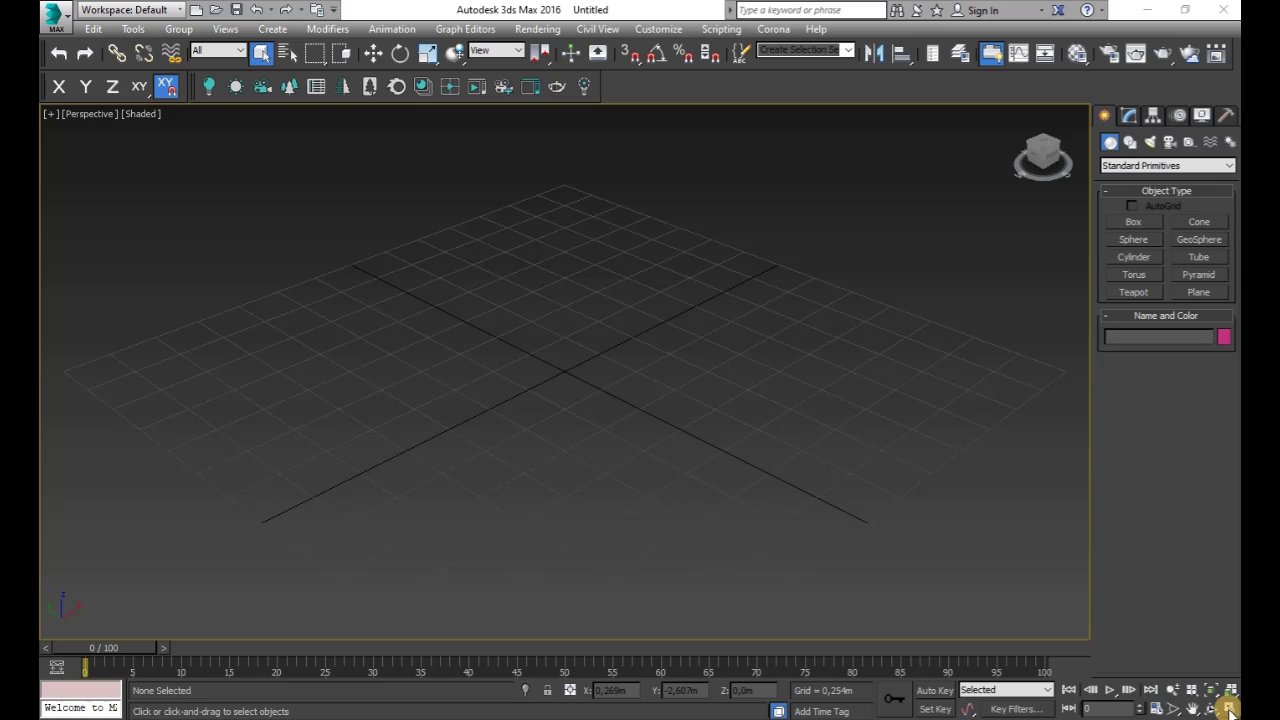
Switch to the four-viewport layout and activate the Front, Top, Left and Perspective viewports in turn.
click(1230, 710)
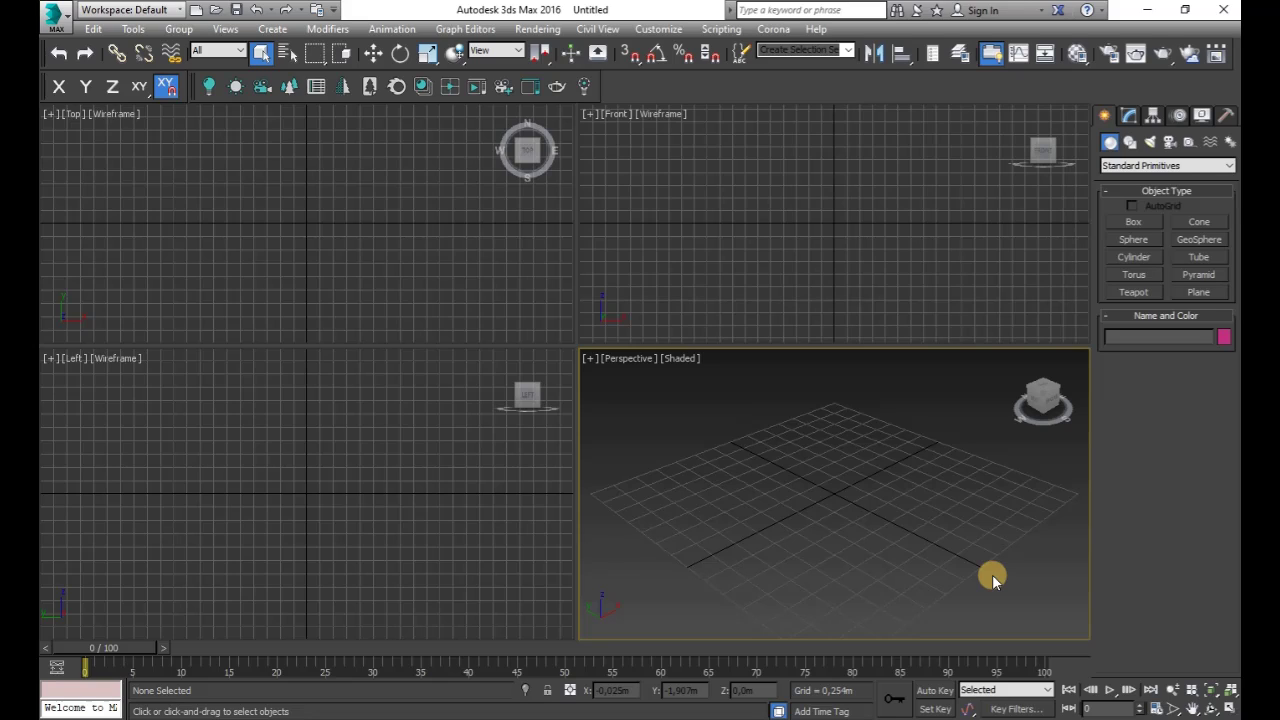
click(827, 241)
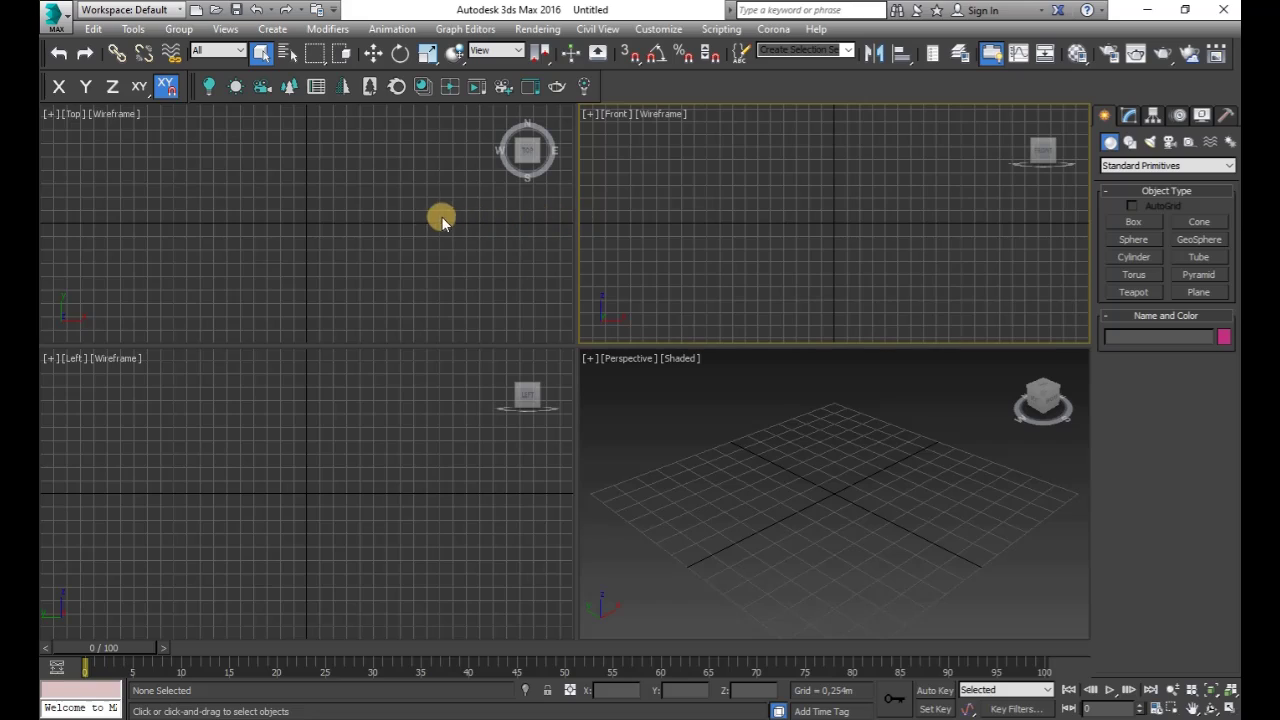
click(407, 215)
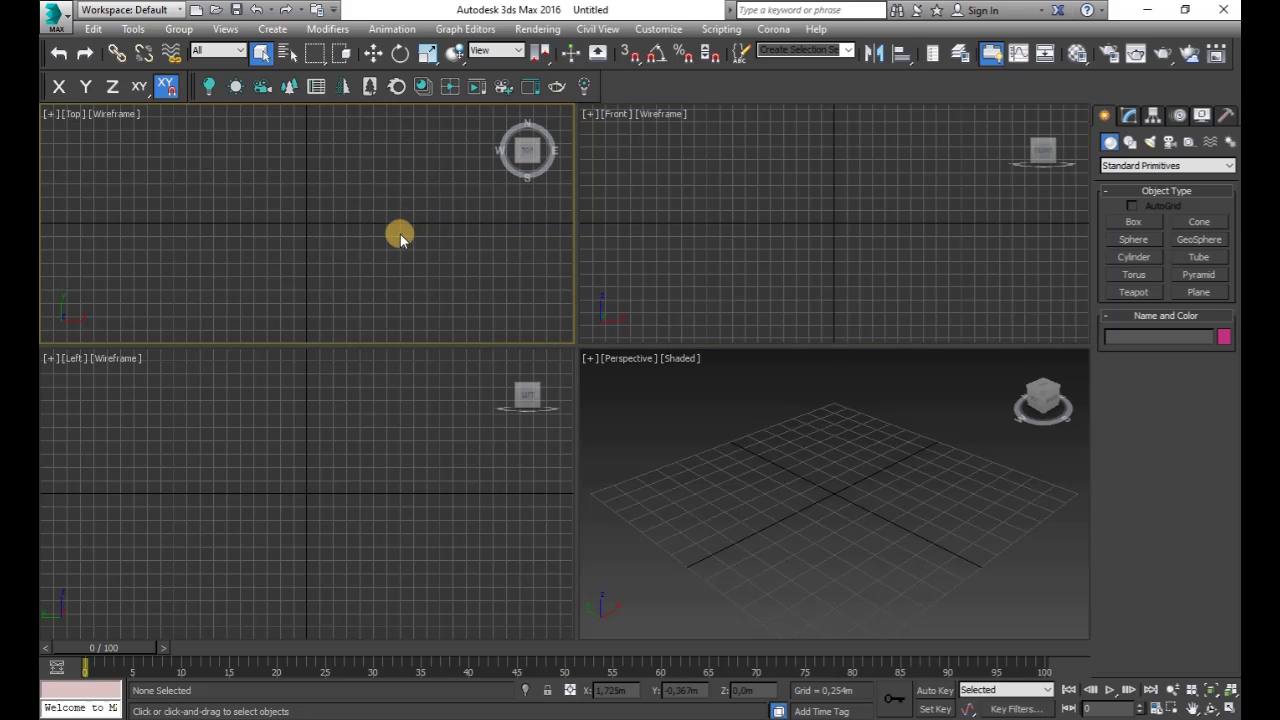
click(367, 393)
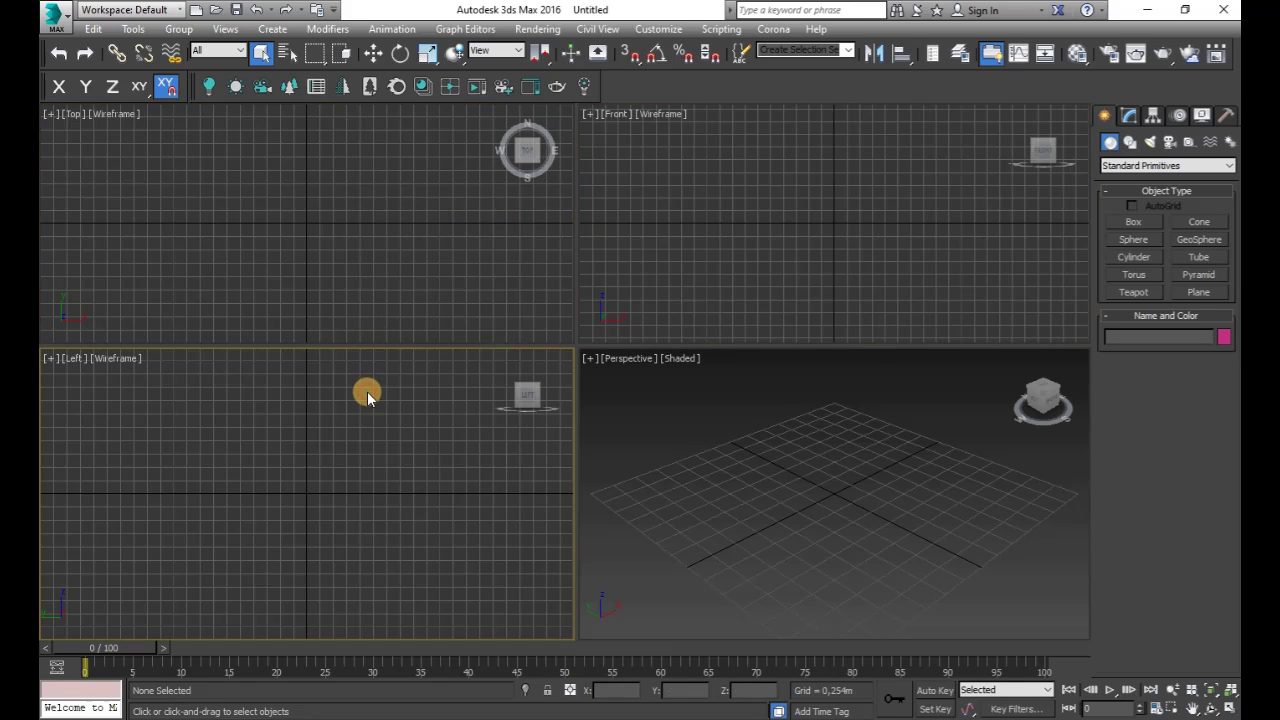
click(639, 426)
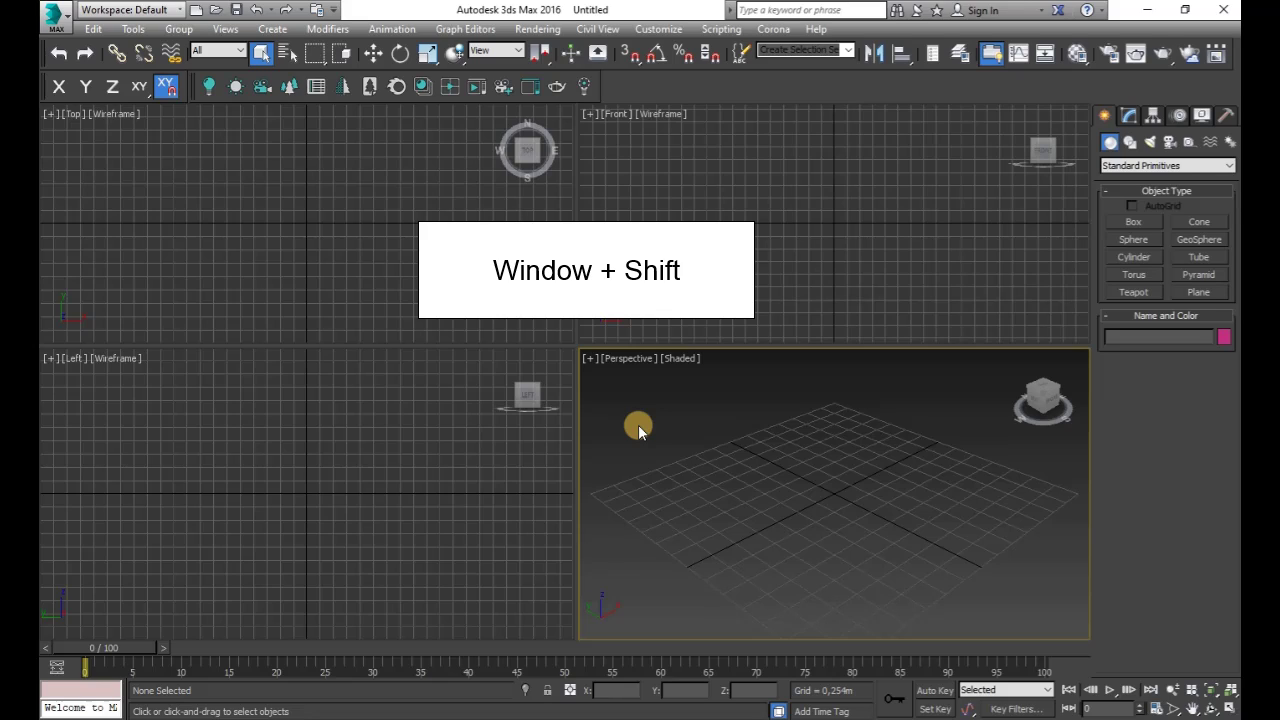
Cycle the active viewport through the four views with the keyboard, ending on Perspective.
key(super+shift)
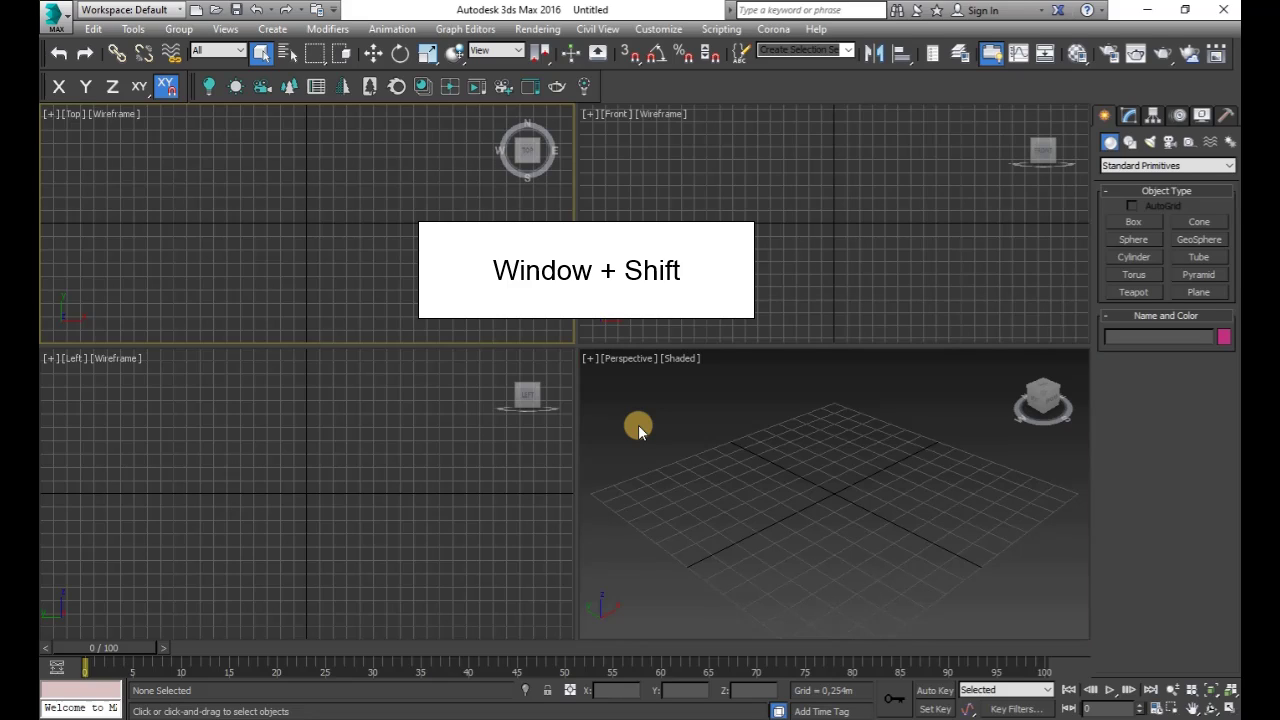
key(super+shift)
key(super+shift)
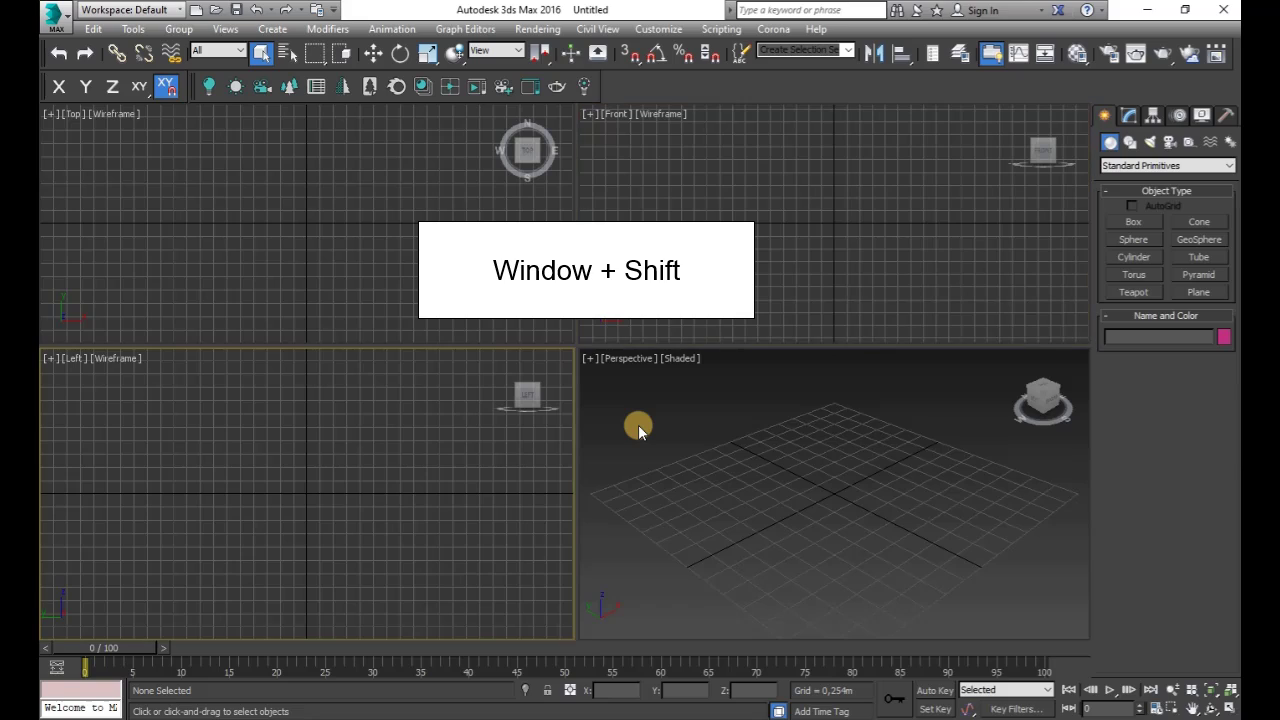
key(super+shift)
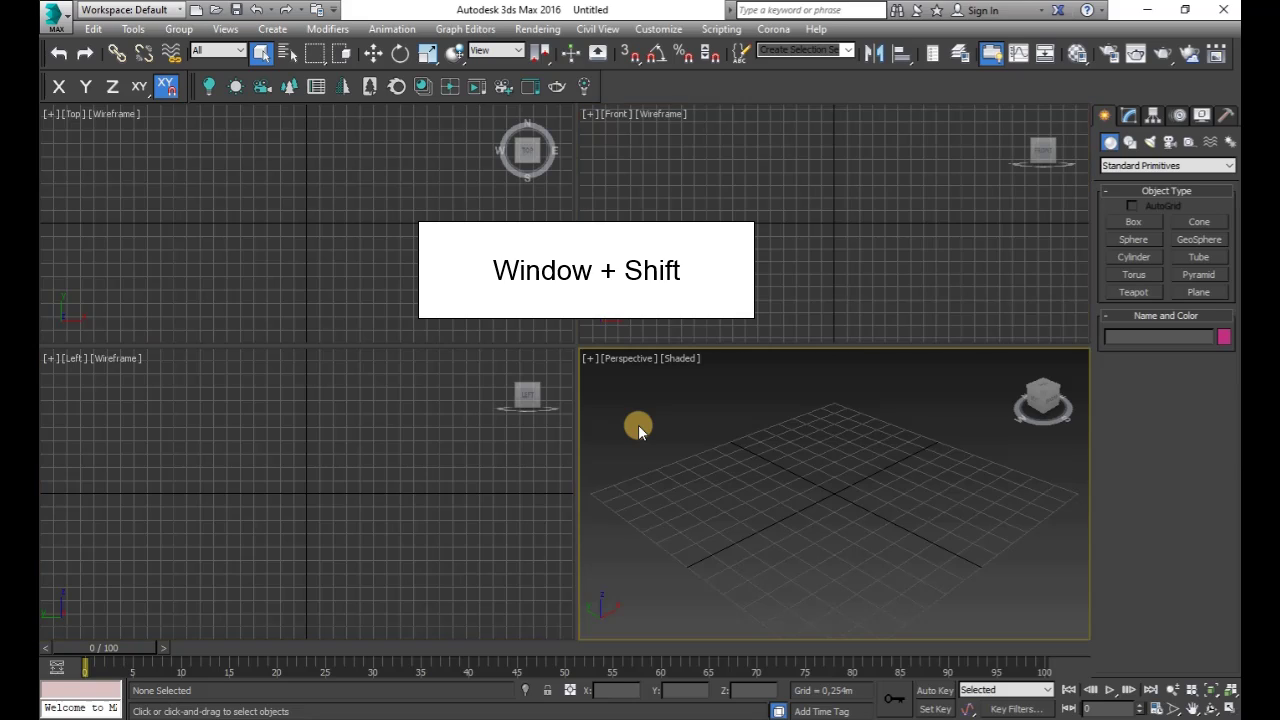
key(super+shift)
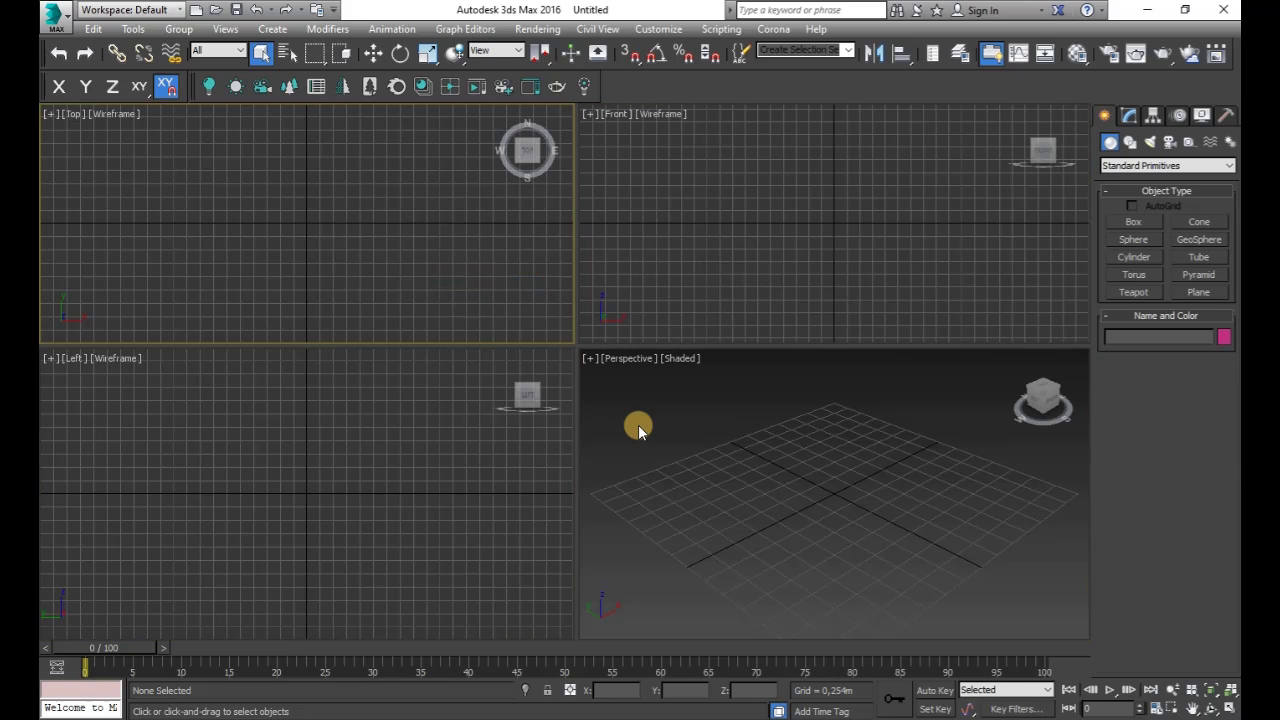
key(super+shift)
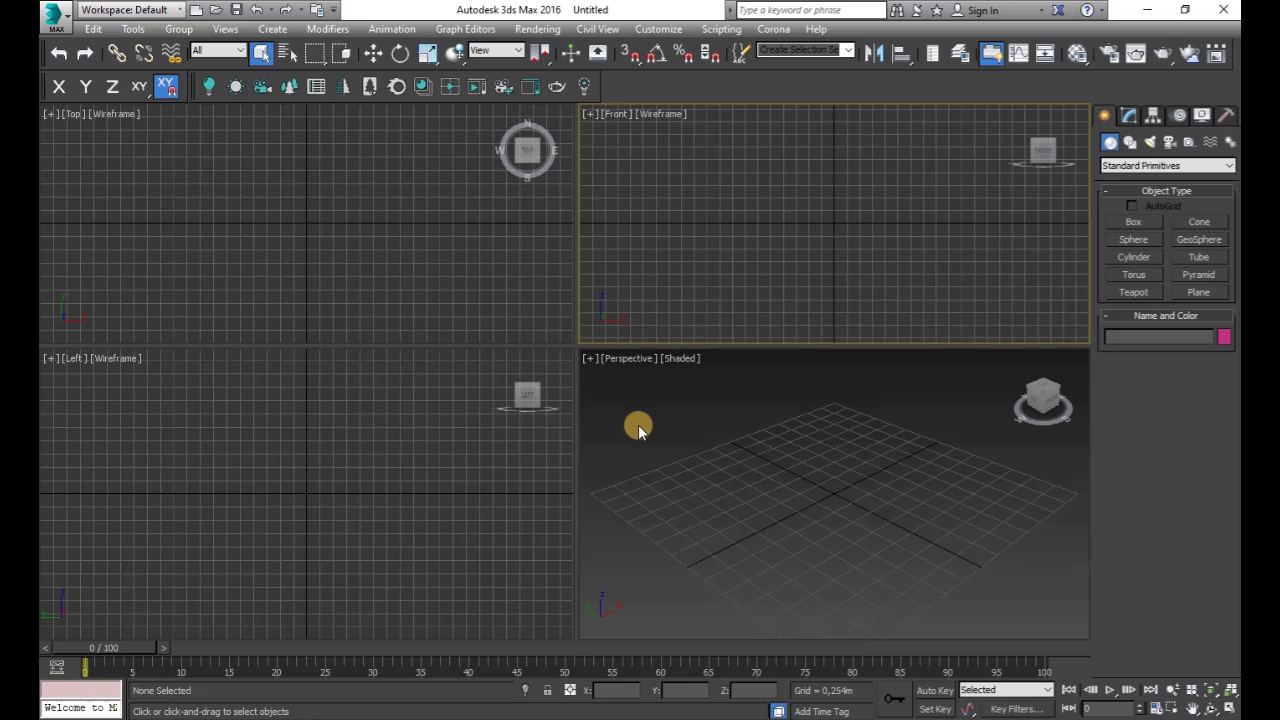
key(super+shift)
key(super+shift)
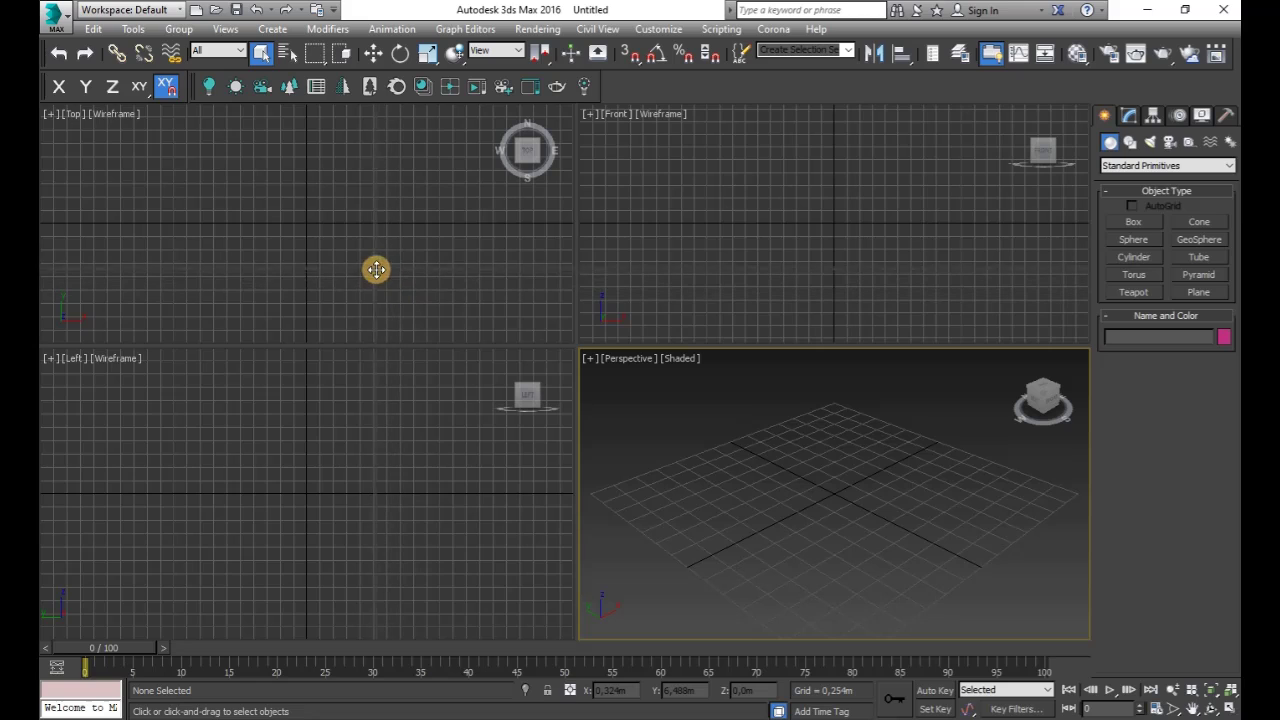
Resize the four viewports from their shared corner, enlarging the Perspective viewport and the Front viewport in turn.
drag(376, 269, 355, 245)
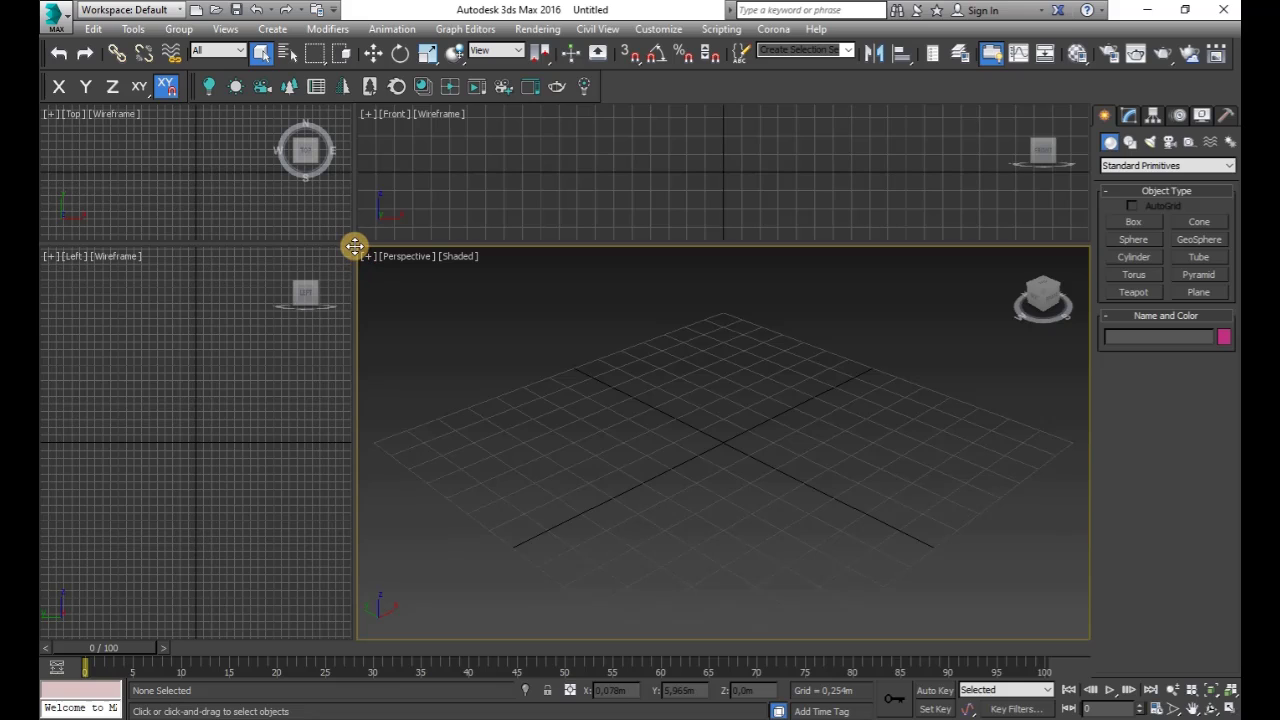
drag(354, 245, 370, 440)
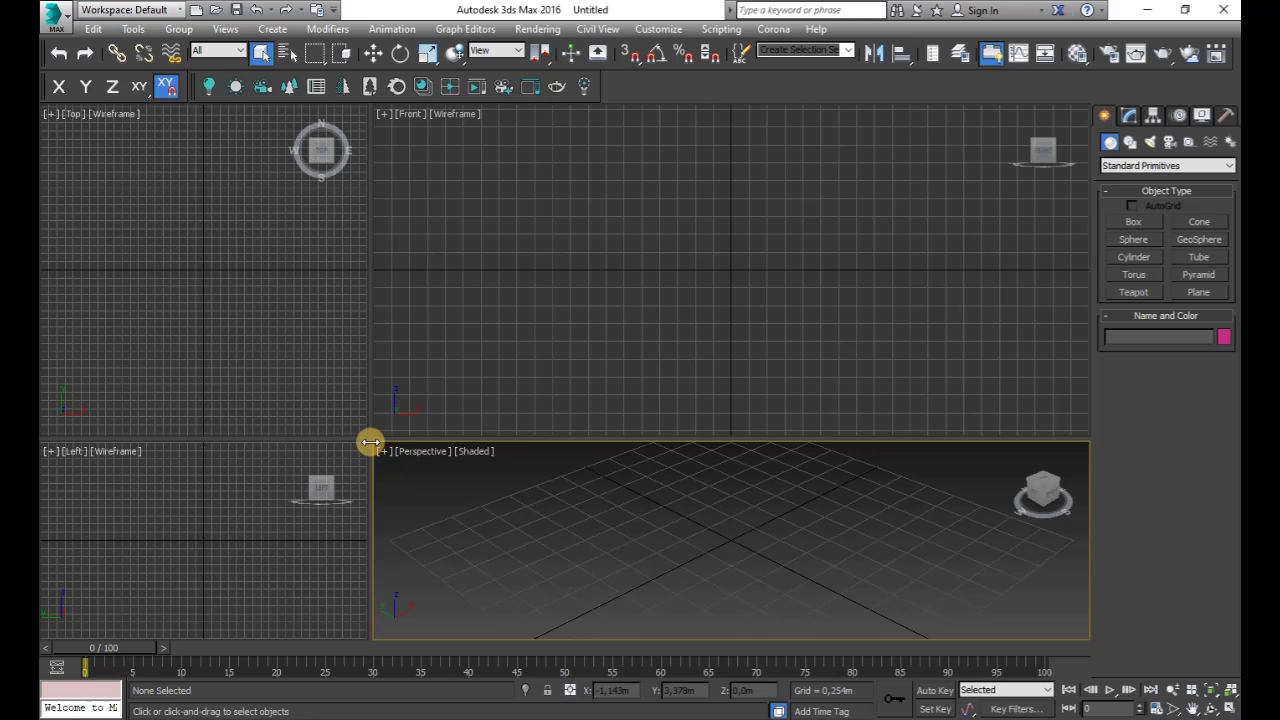
drag(369, 439, 410, 278)
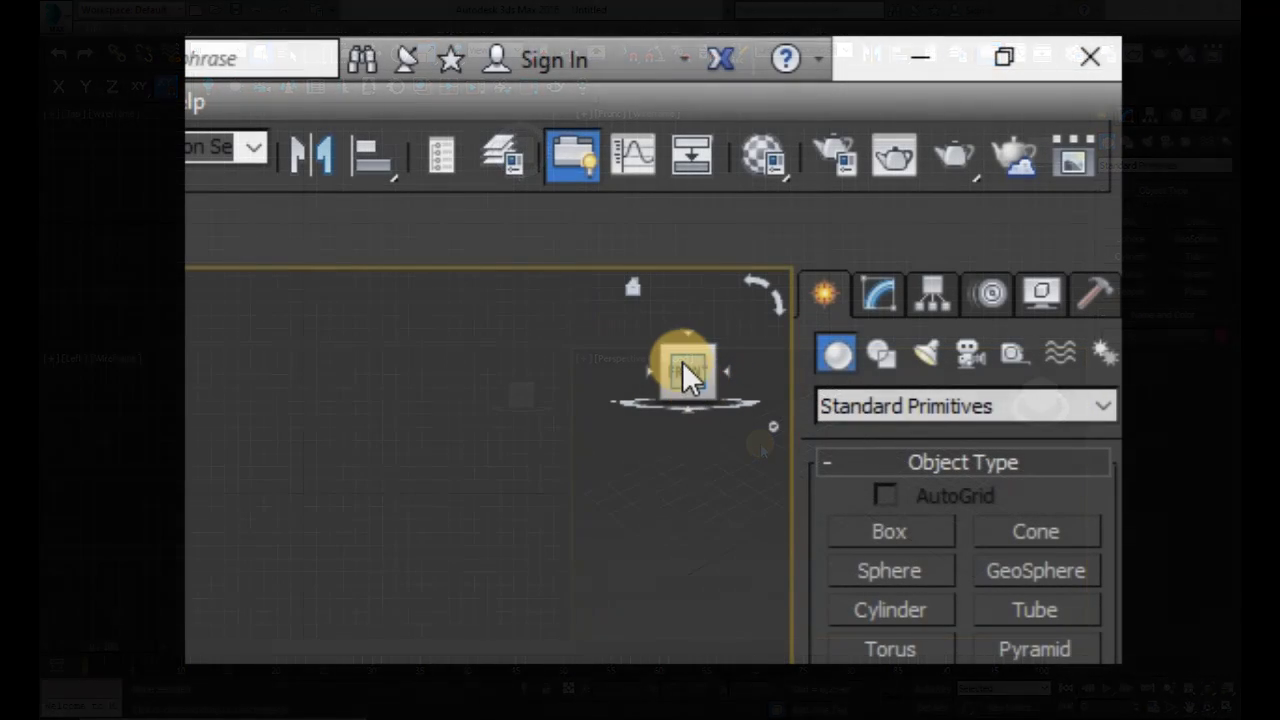
Use the ViewCube to look from the Top, roll that view, and turn to the Left face from the angled view.
click(665, 348)
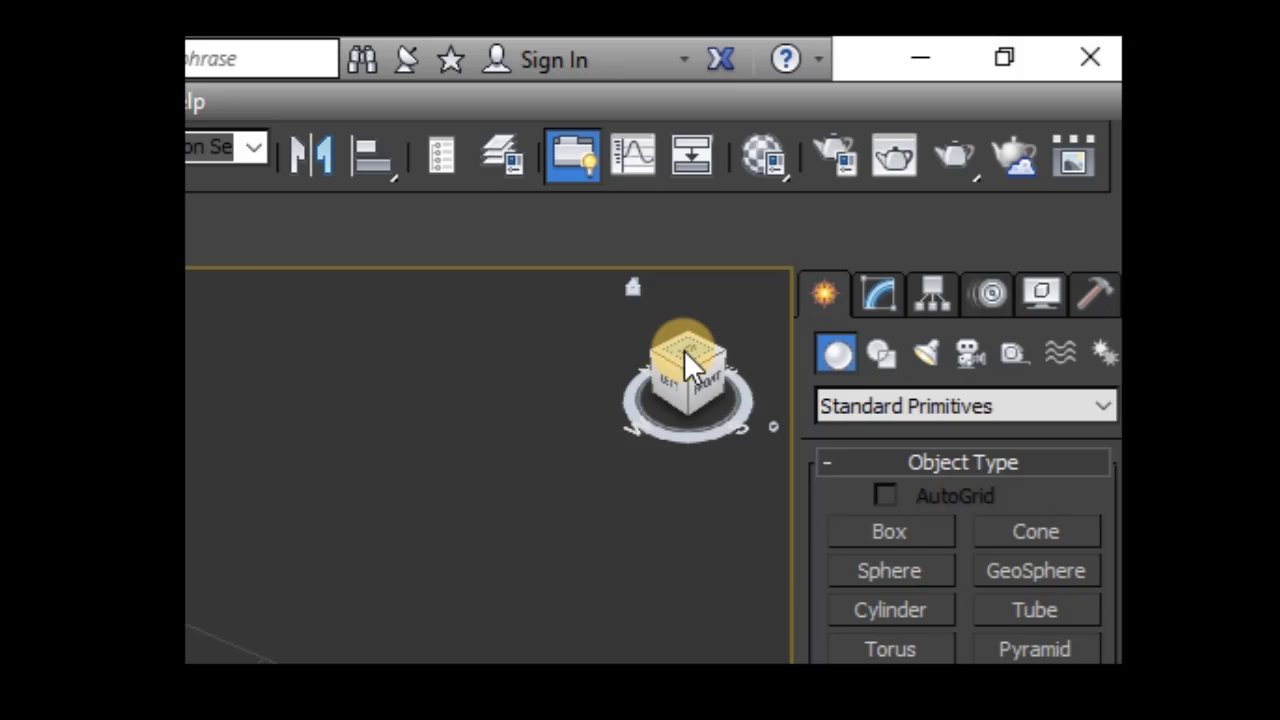
click(686, 352)
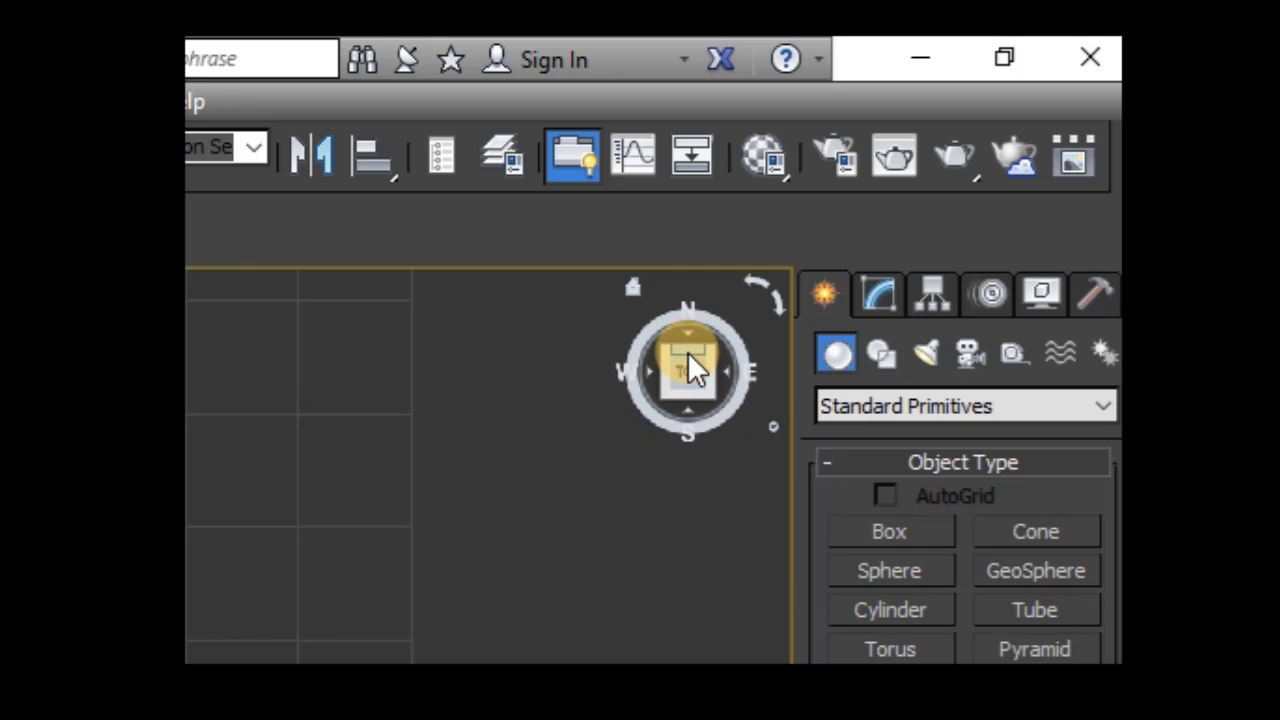
click(773, 305)
click(760, 283)
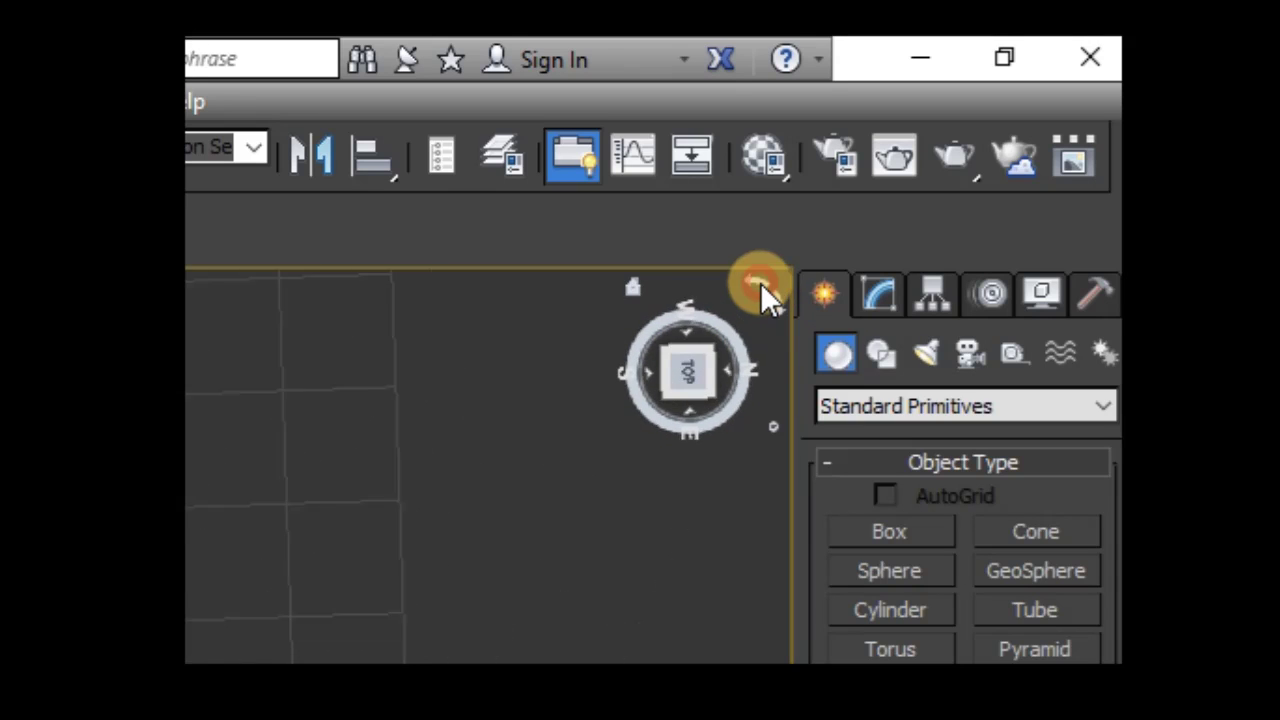
click(666, 393)
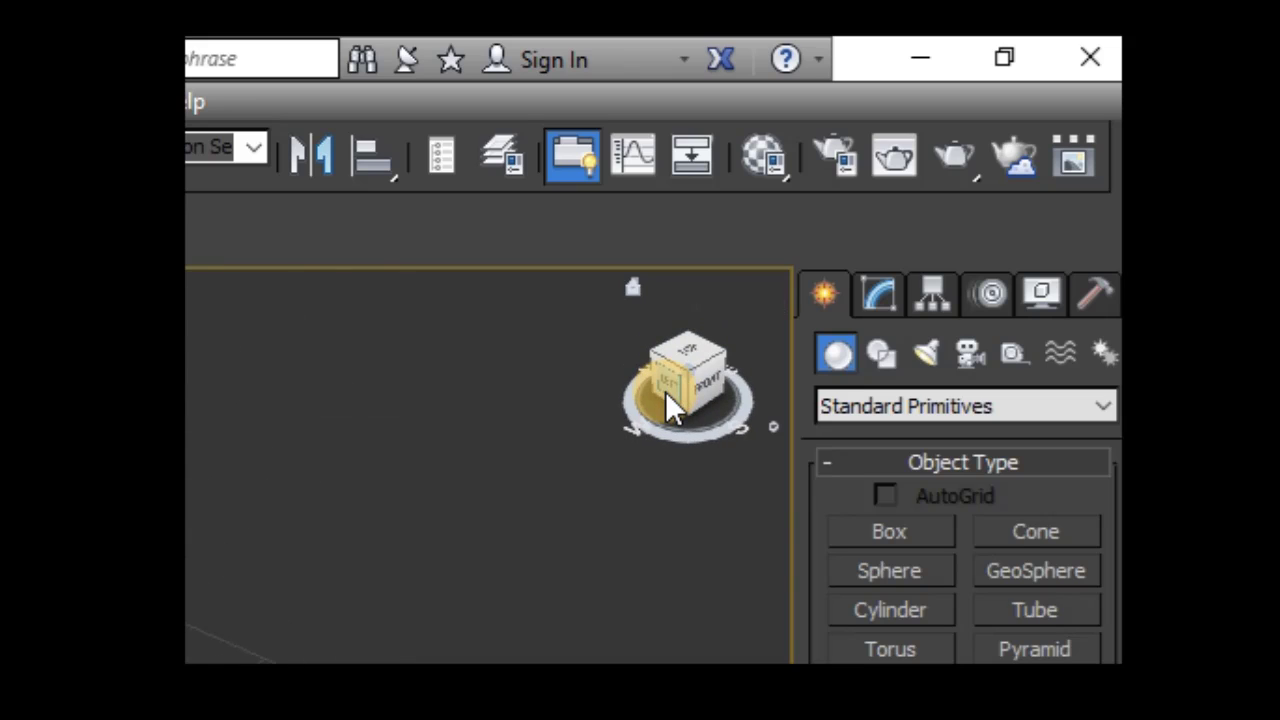
click(671, 384)
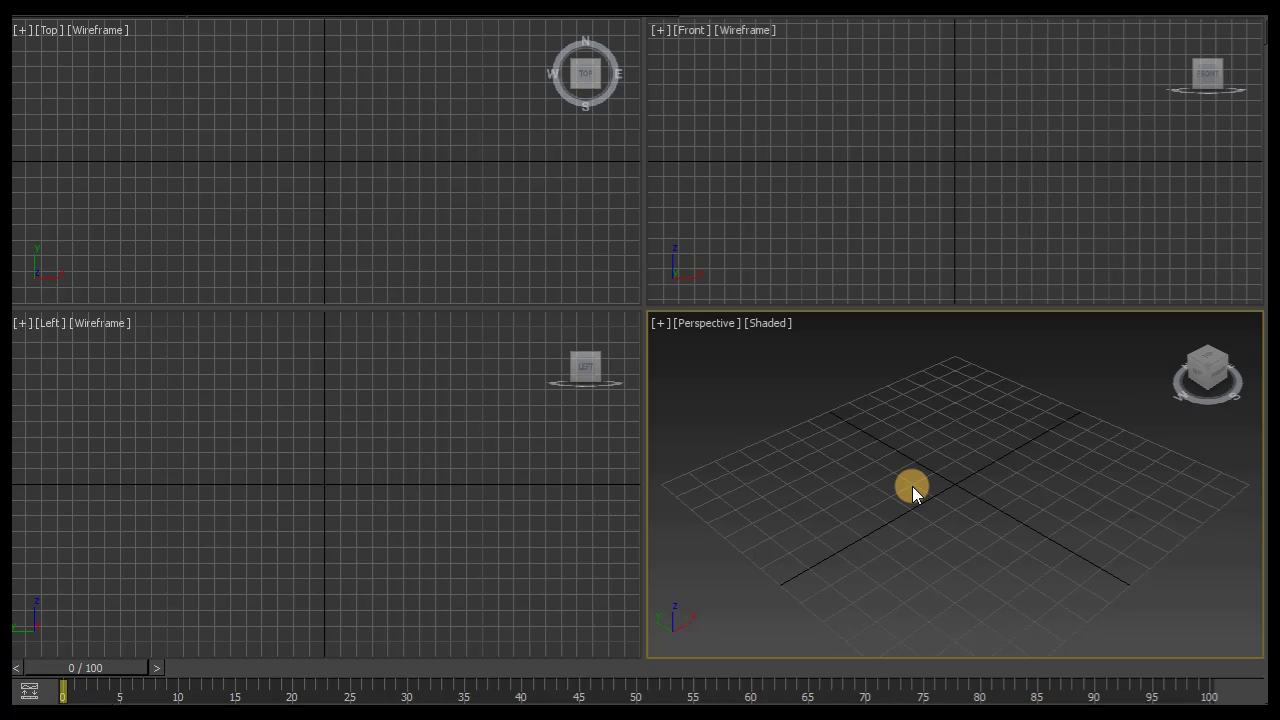
Hide and show the home grid again in the Perspective viewport and in the Front viewport.
key(g)
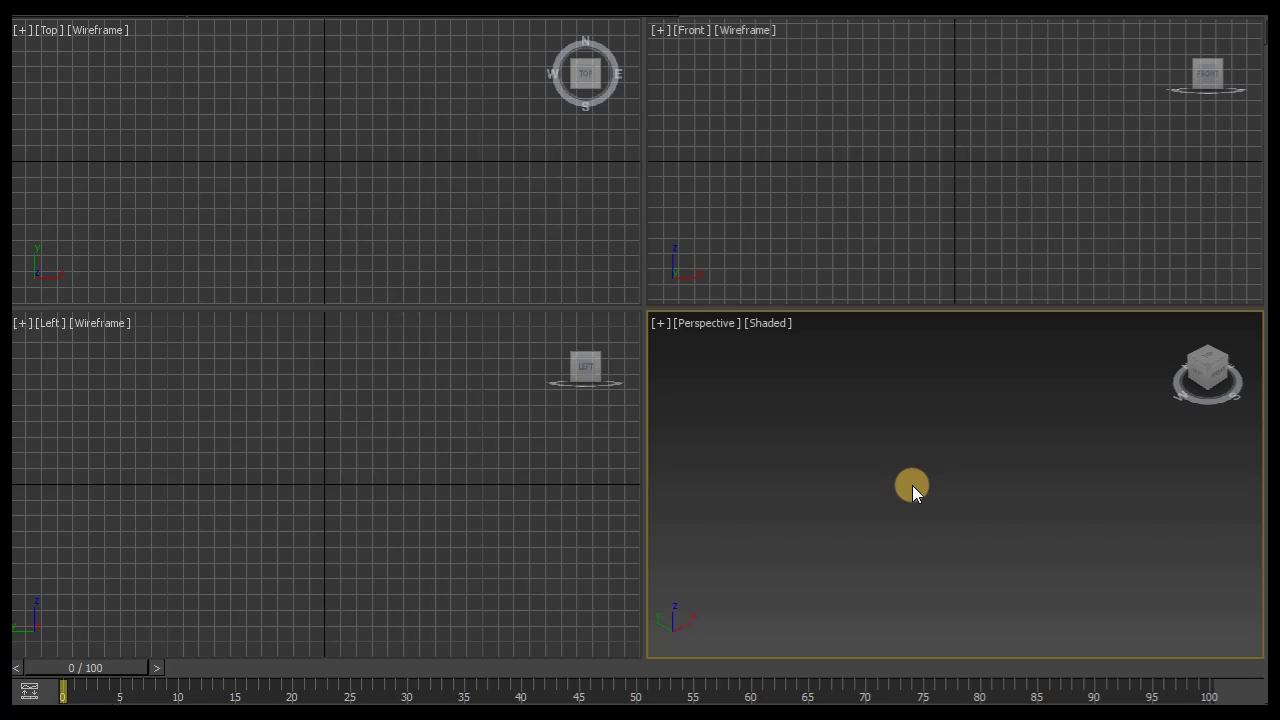
key(g)
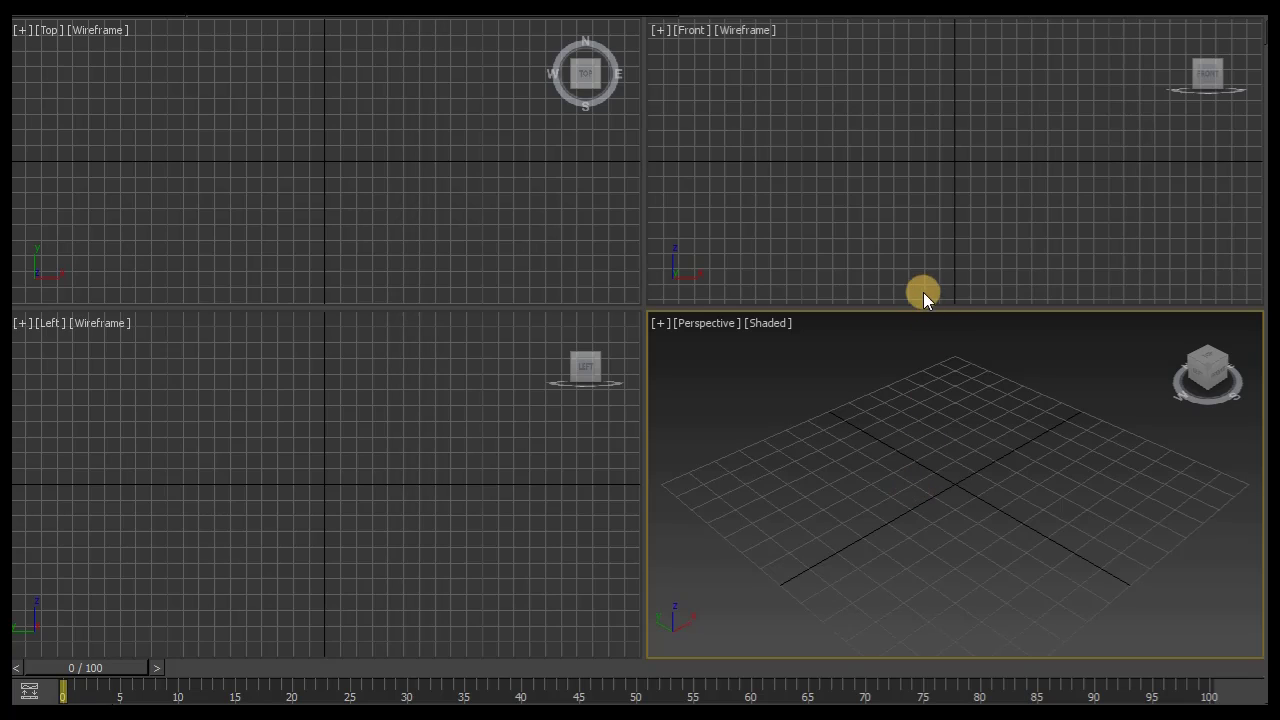
click(902, 242)
key(g)
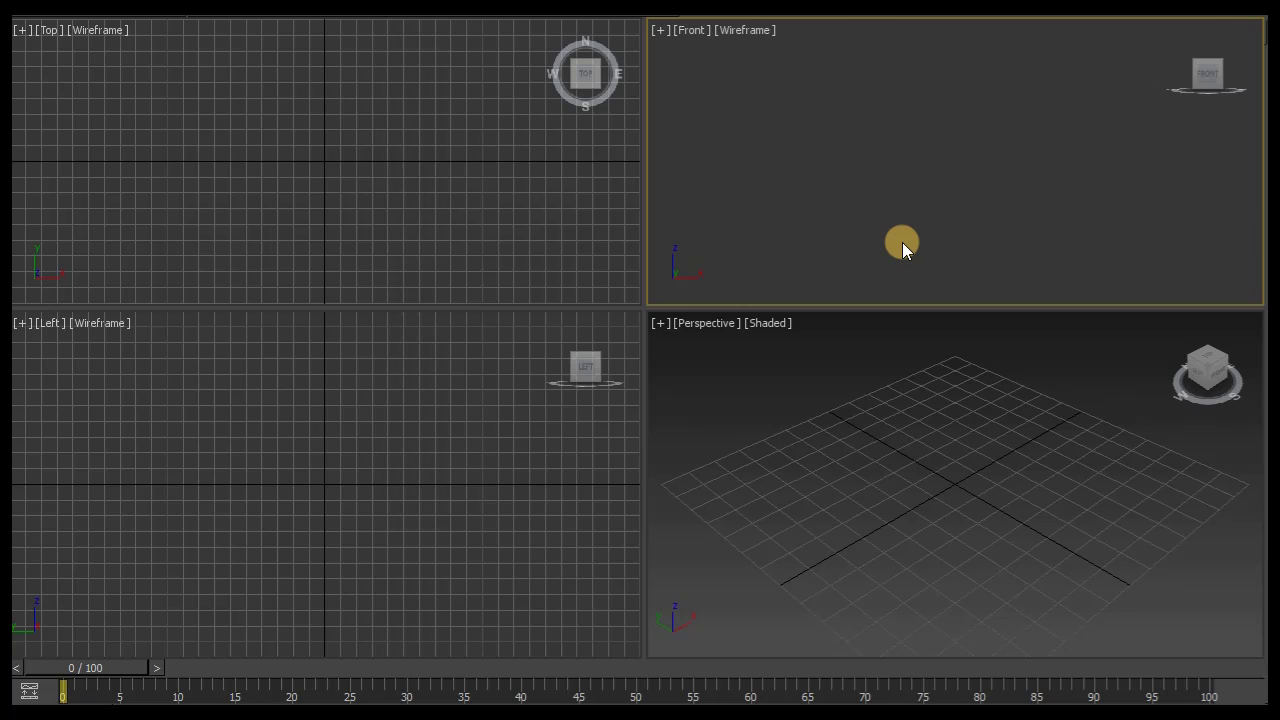
key(g)
Hide and show the home grid again in the Top and Left viewports, and reactivate the Perspective viewport.
click(477, 202)
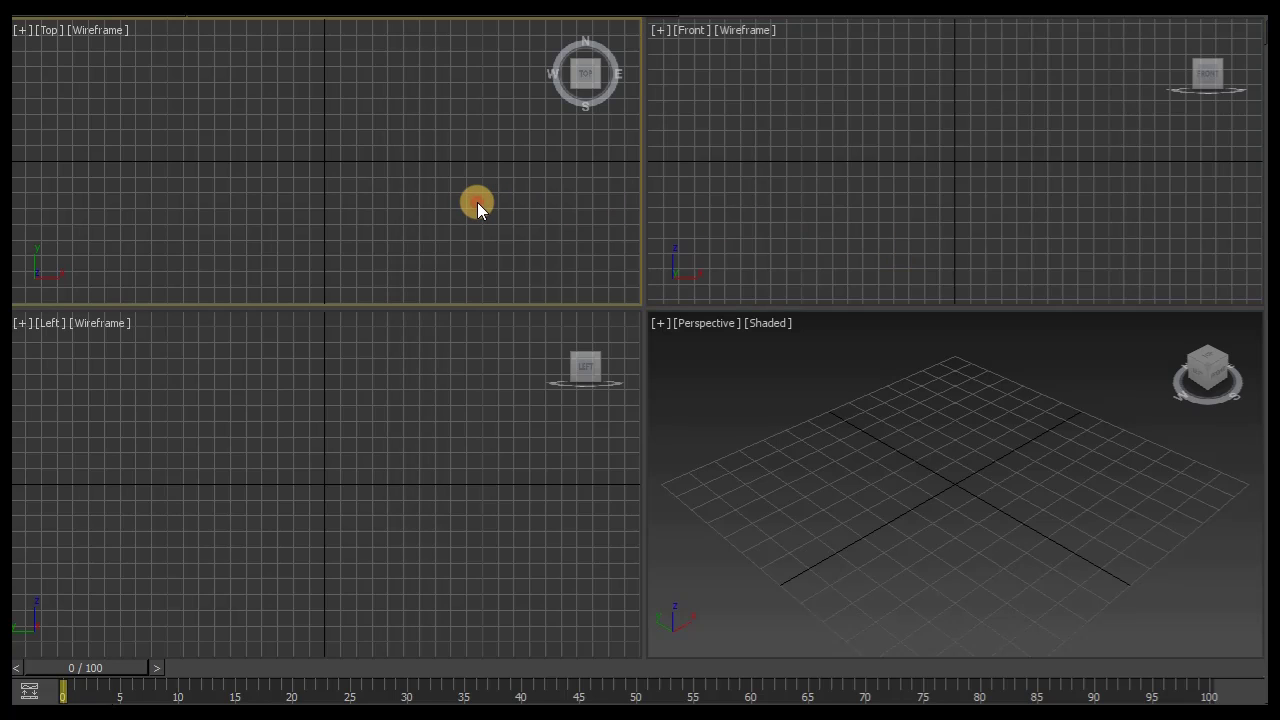
key(g)
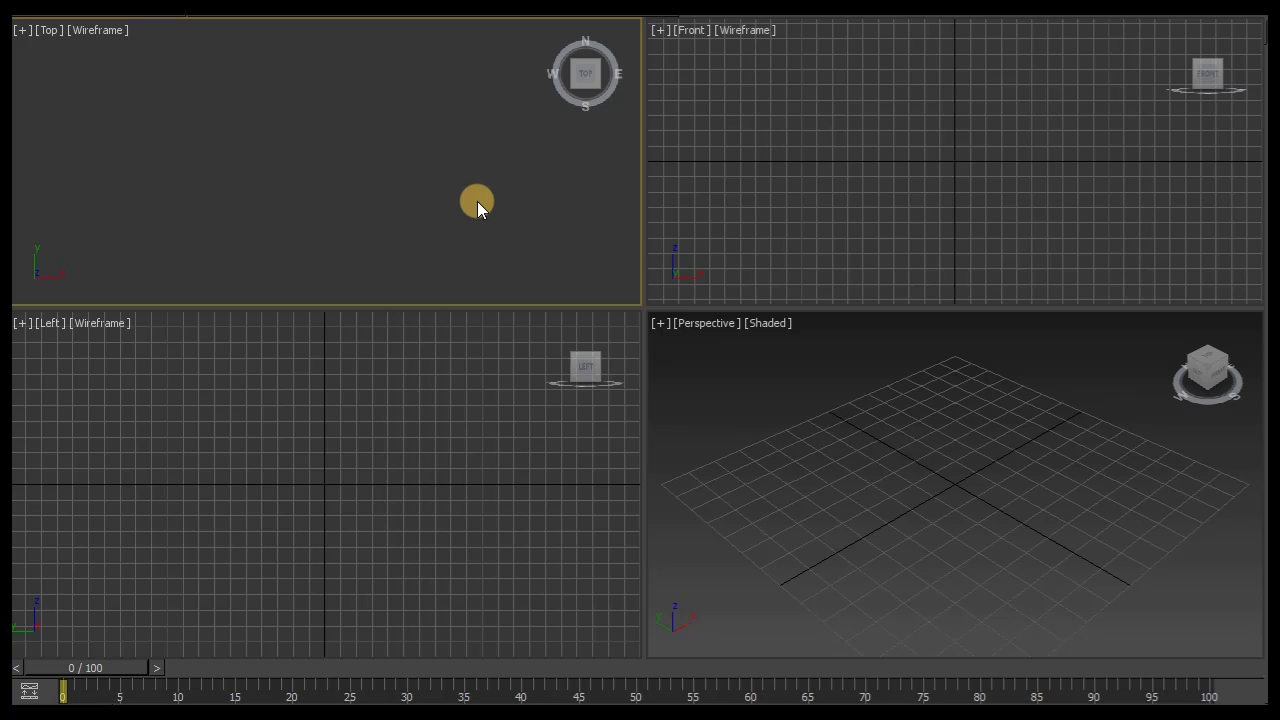
key(g)
click(420, 410)
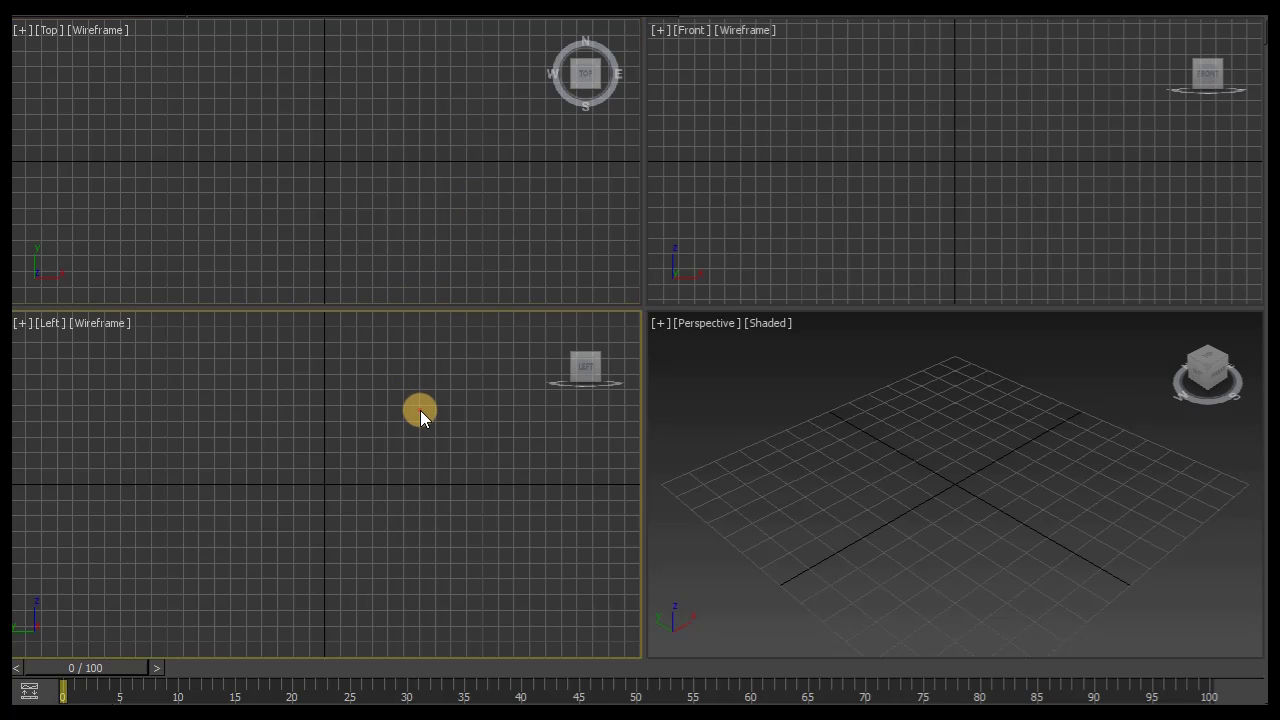
key(g)
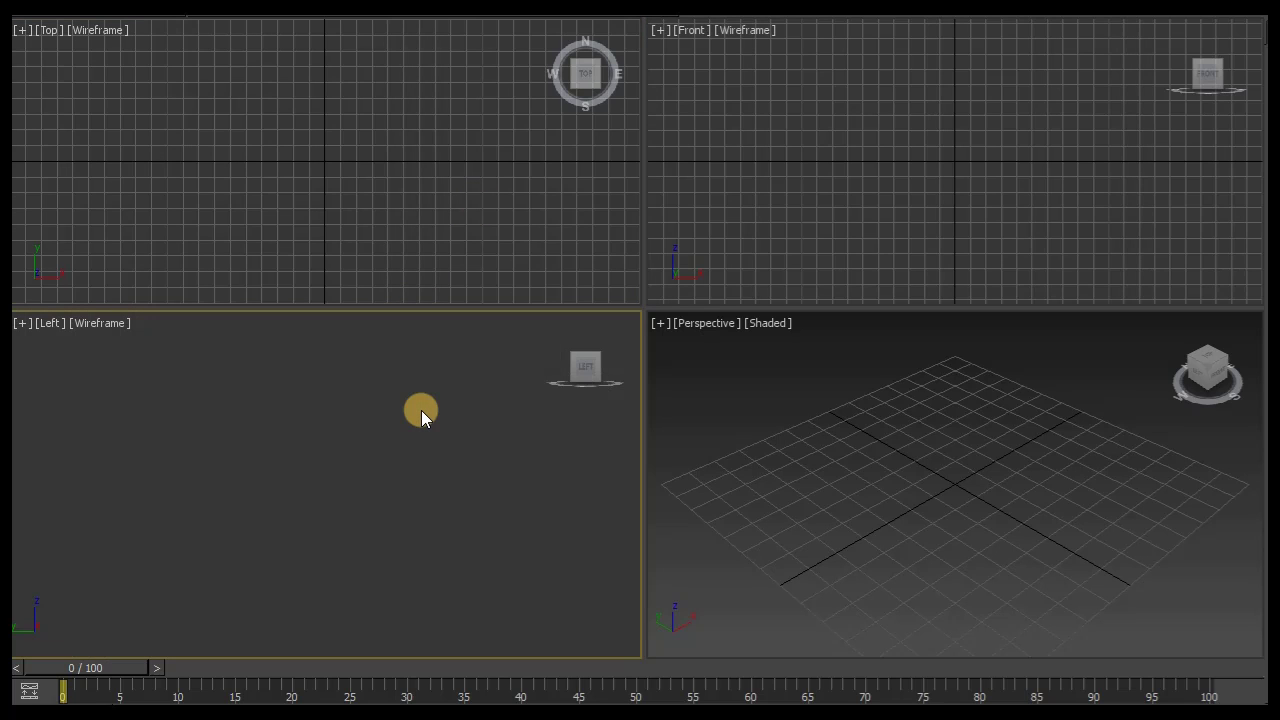
key(g)
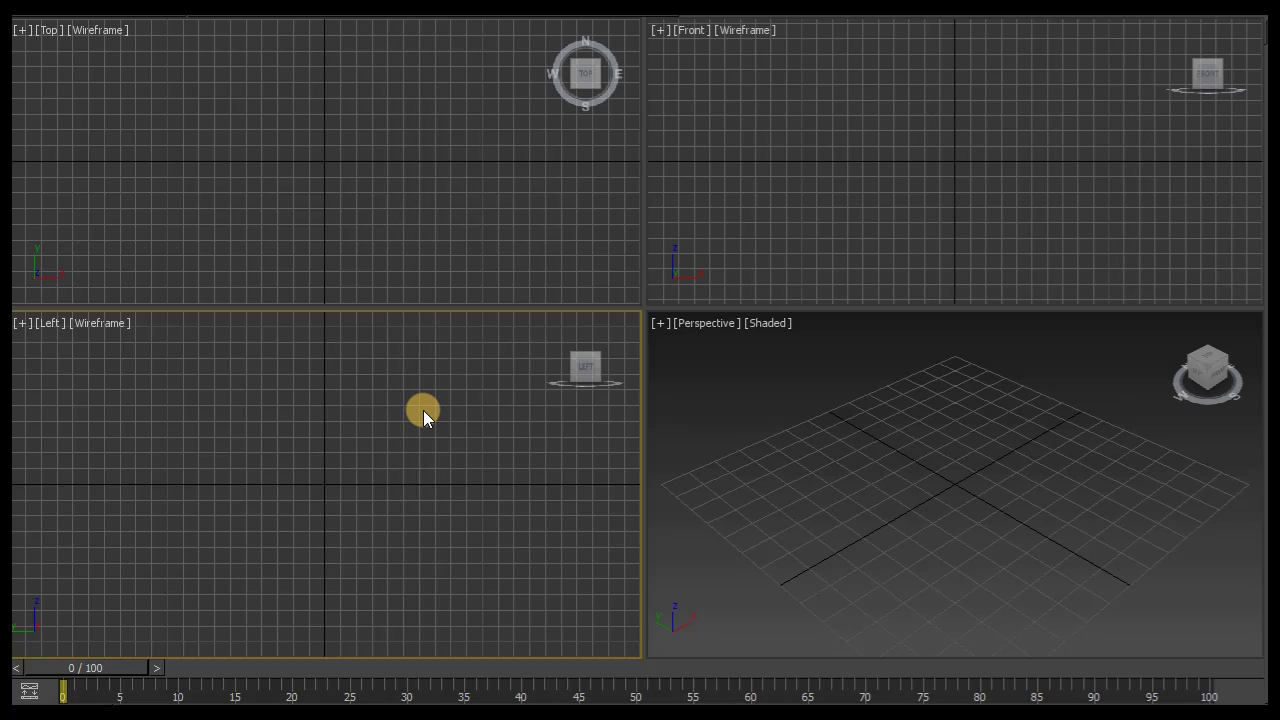
click(784, 446)
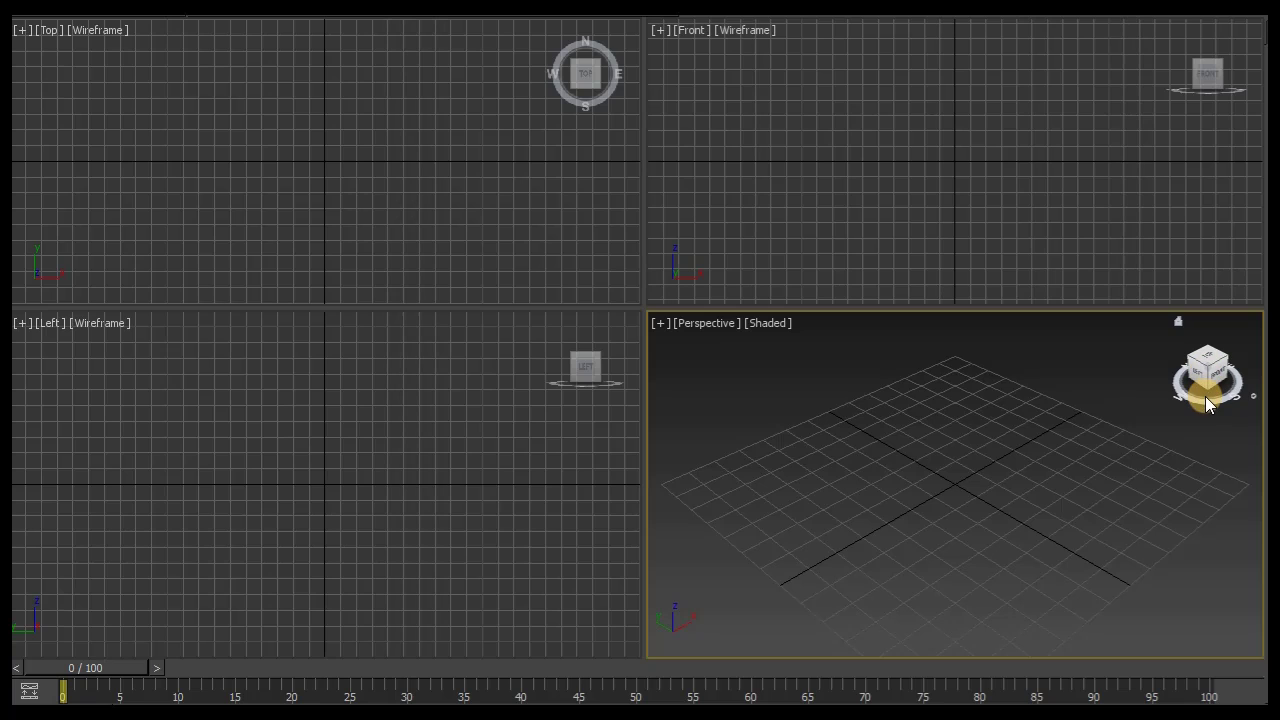
Turn the Perspective viewport to the Top face with the ViewCube, and hide and show its home grid again.
mouse_move(1210, 378)
mouse_down()
mouse_move(1198, 359)
mouse_move(1211, 367)
mouse_up()
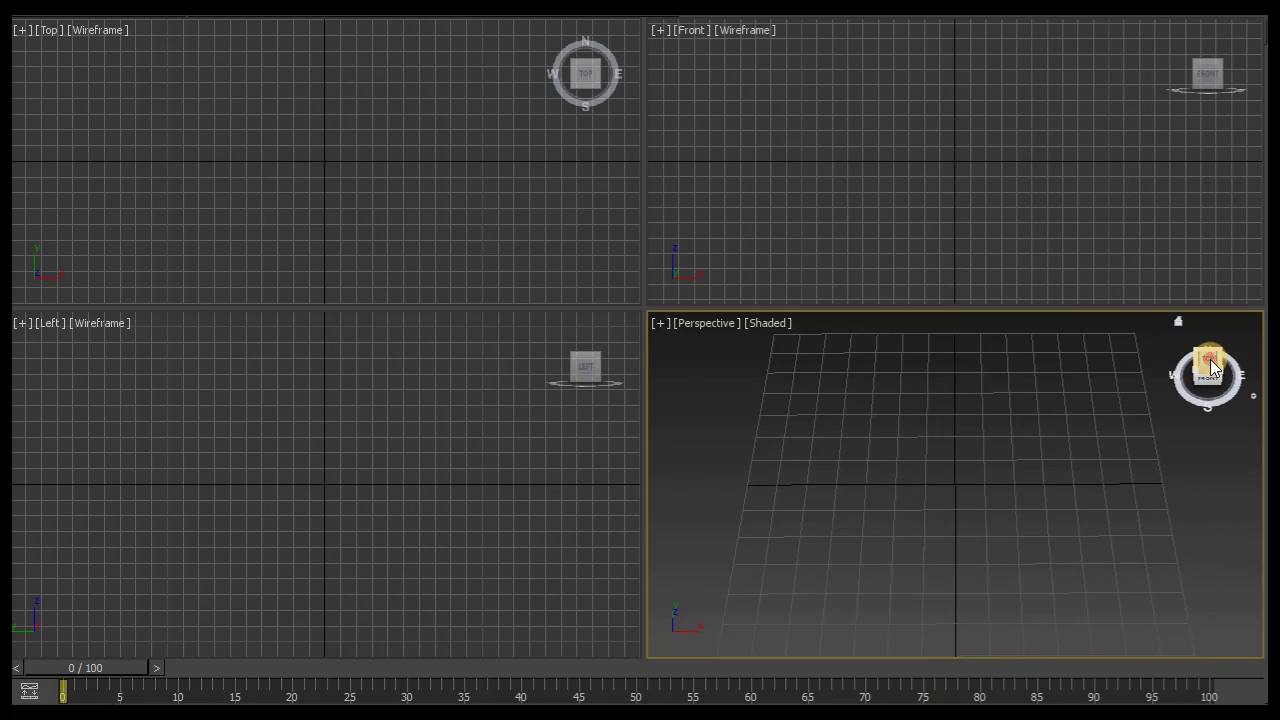
click(1211, 367)
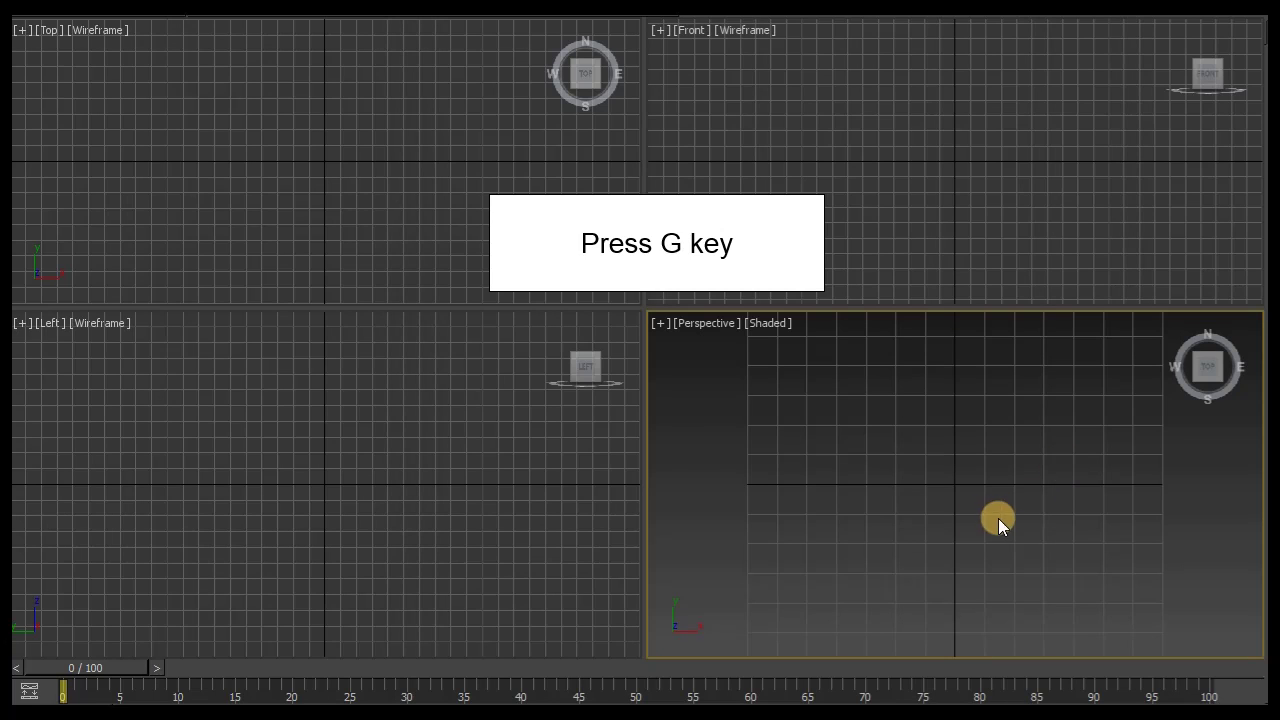
key(g)
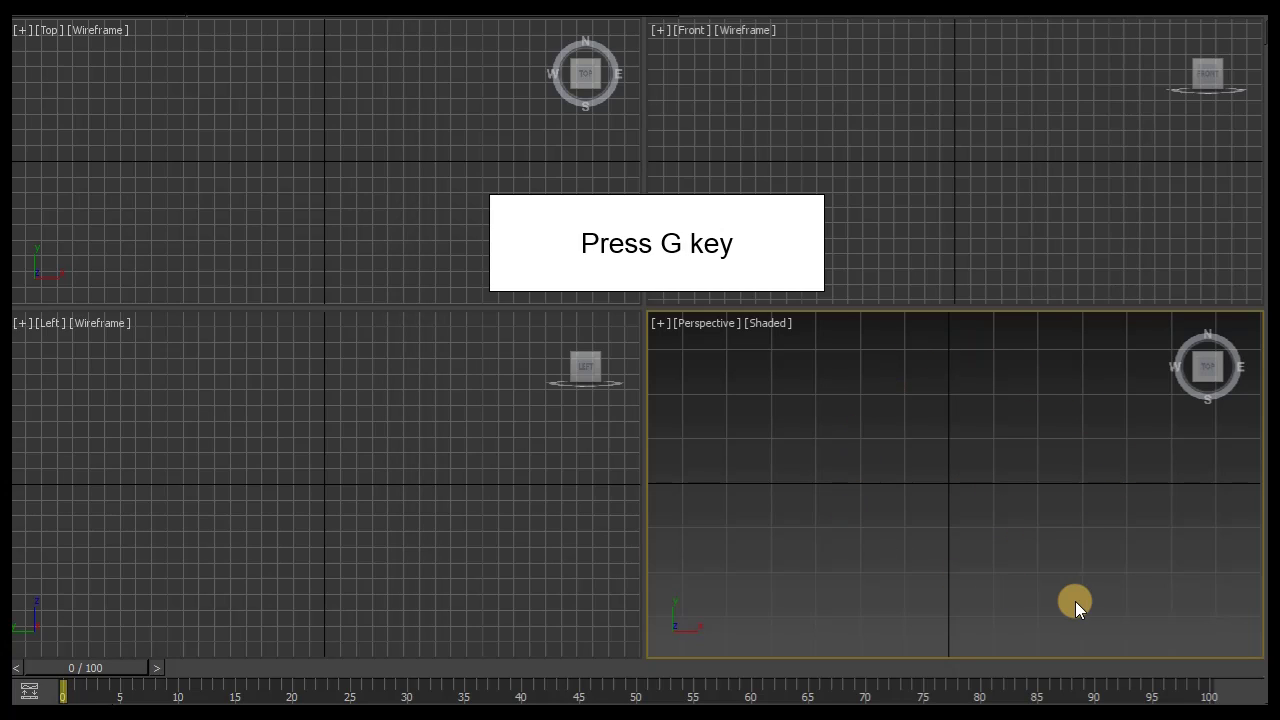
key(g)
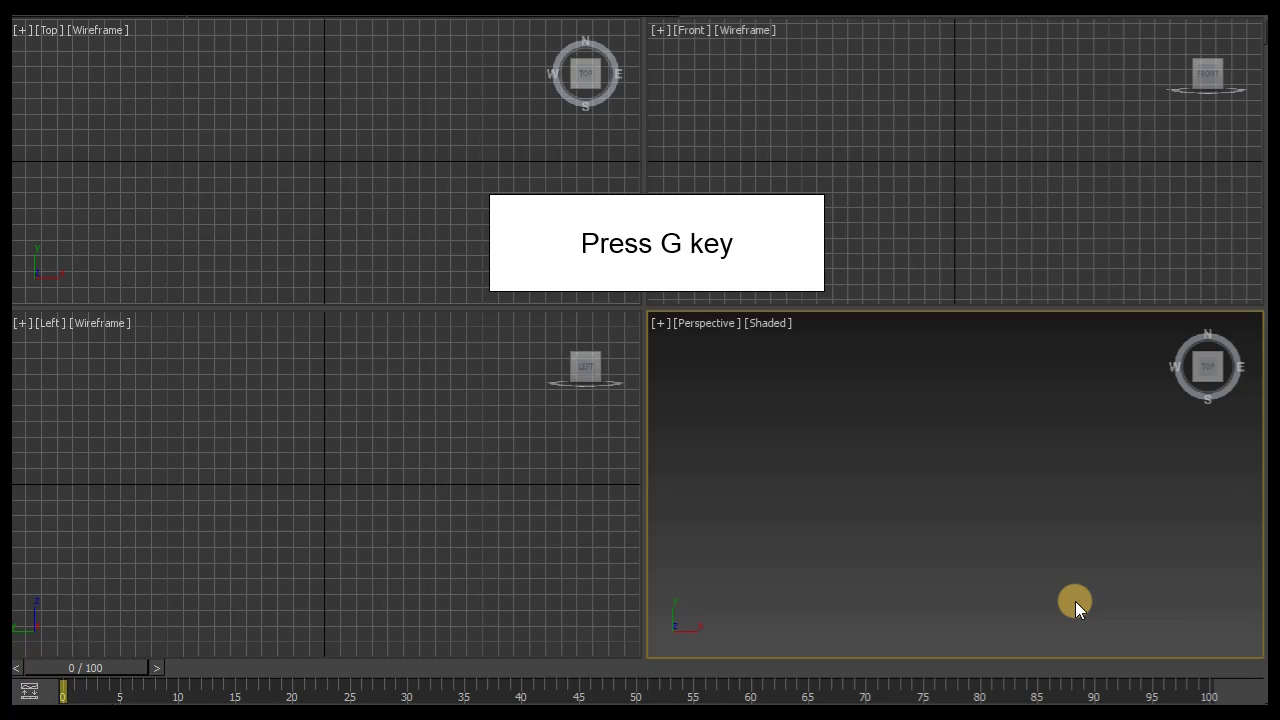
key(g)
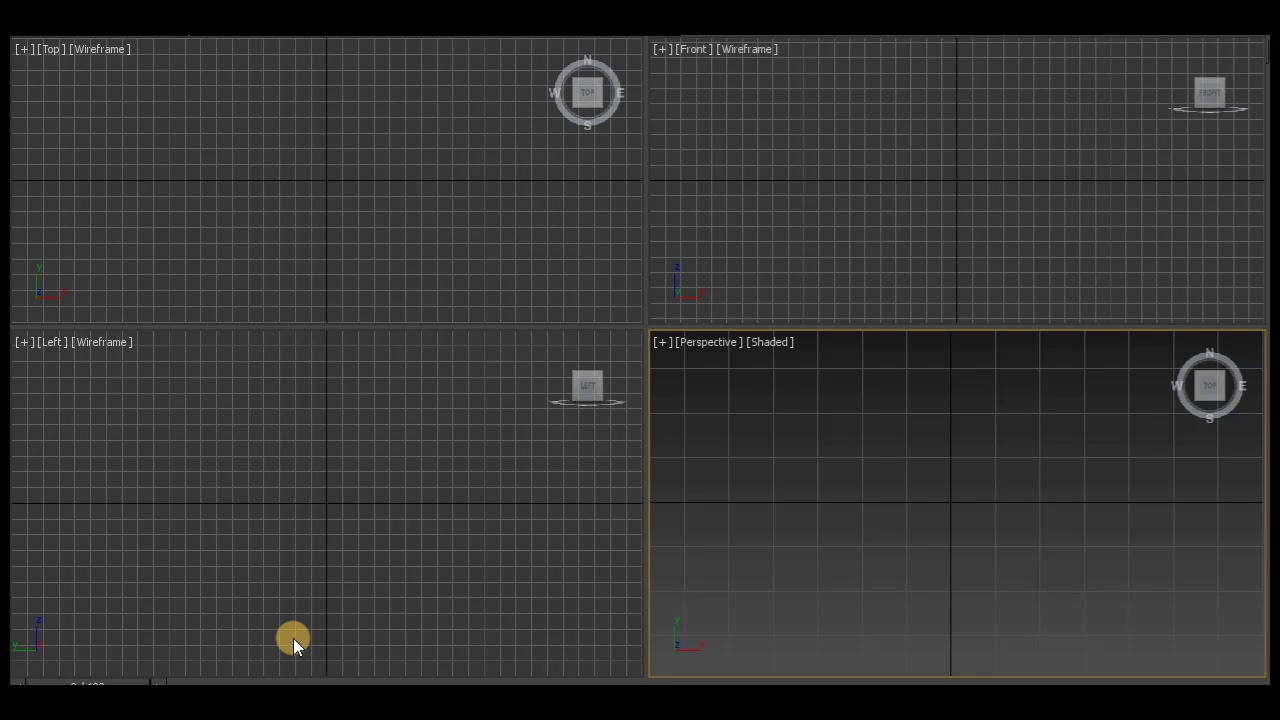
Switch the Perspective viewport to Orthographic, Top, Bottom and back to Perspective, and restore its ViewCube home view.
click(706, 343)
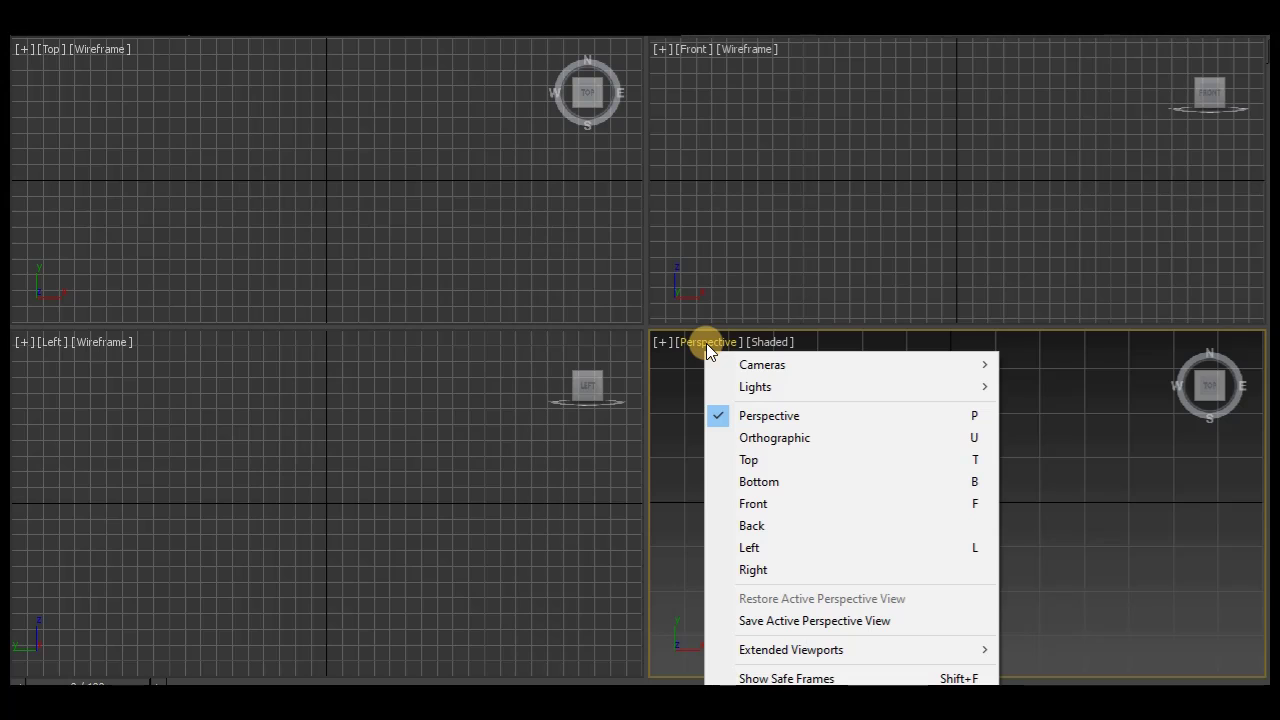
click(748, 438)
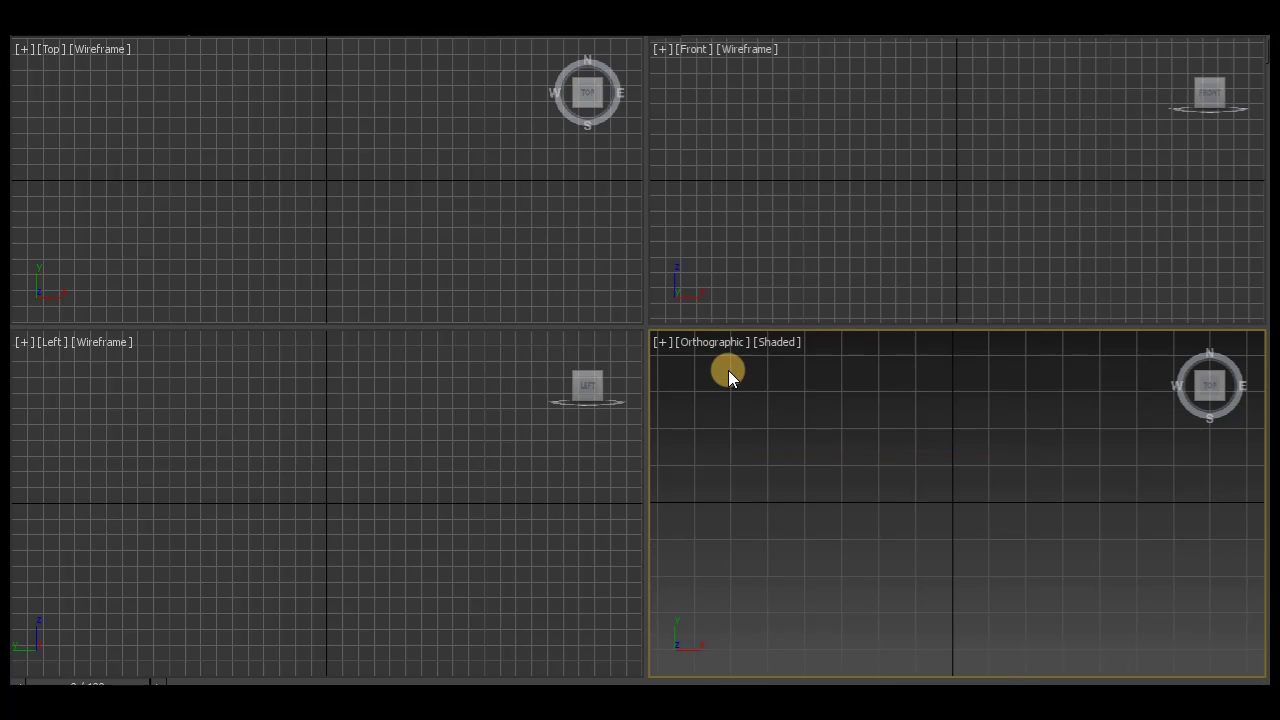
click(723, 345)
click(763, 459)
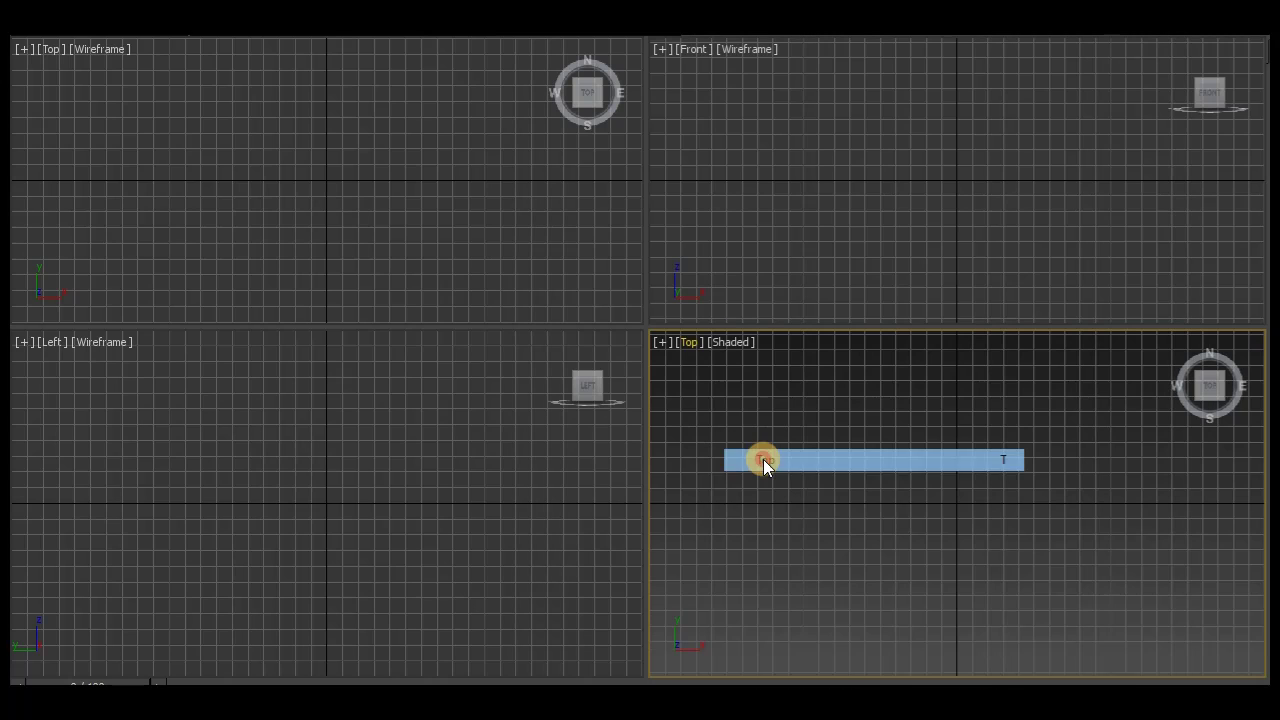
click(692, 344)
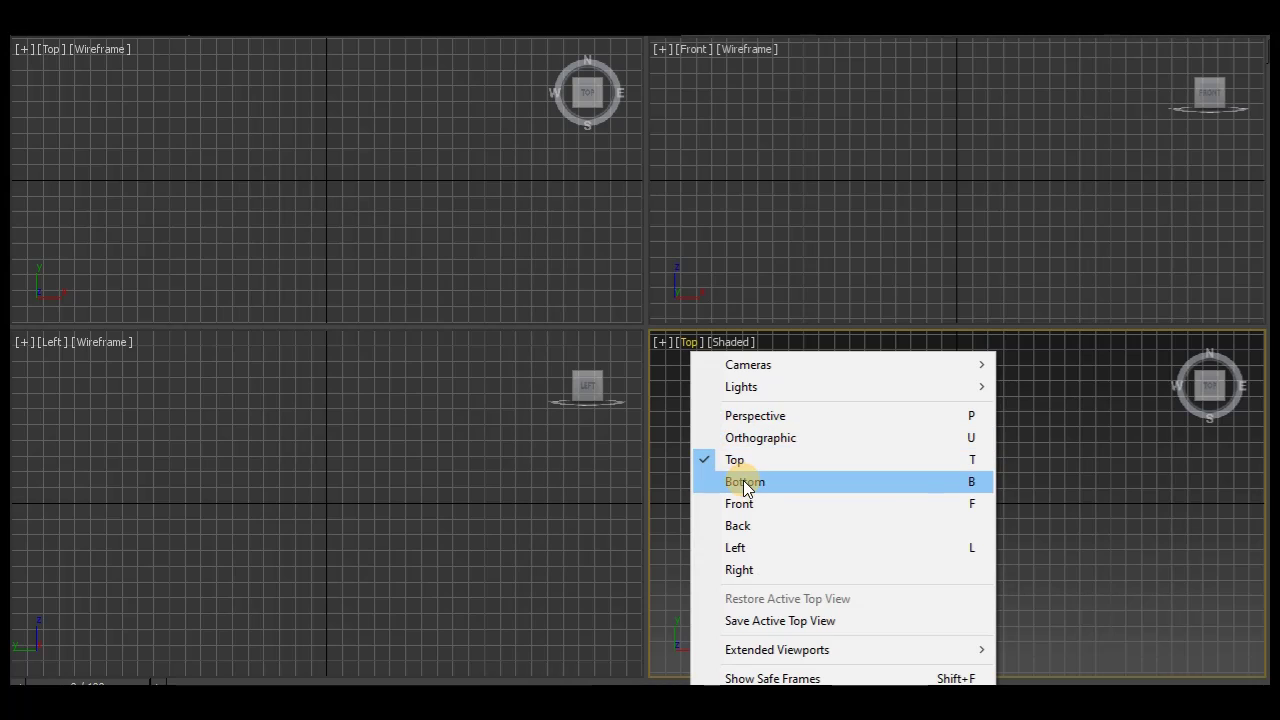
click(743, 481)
click(692, 344)
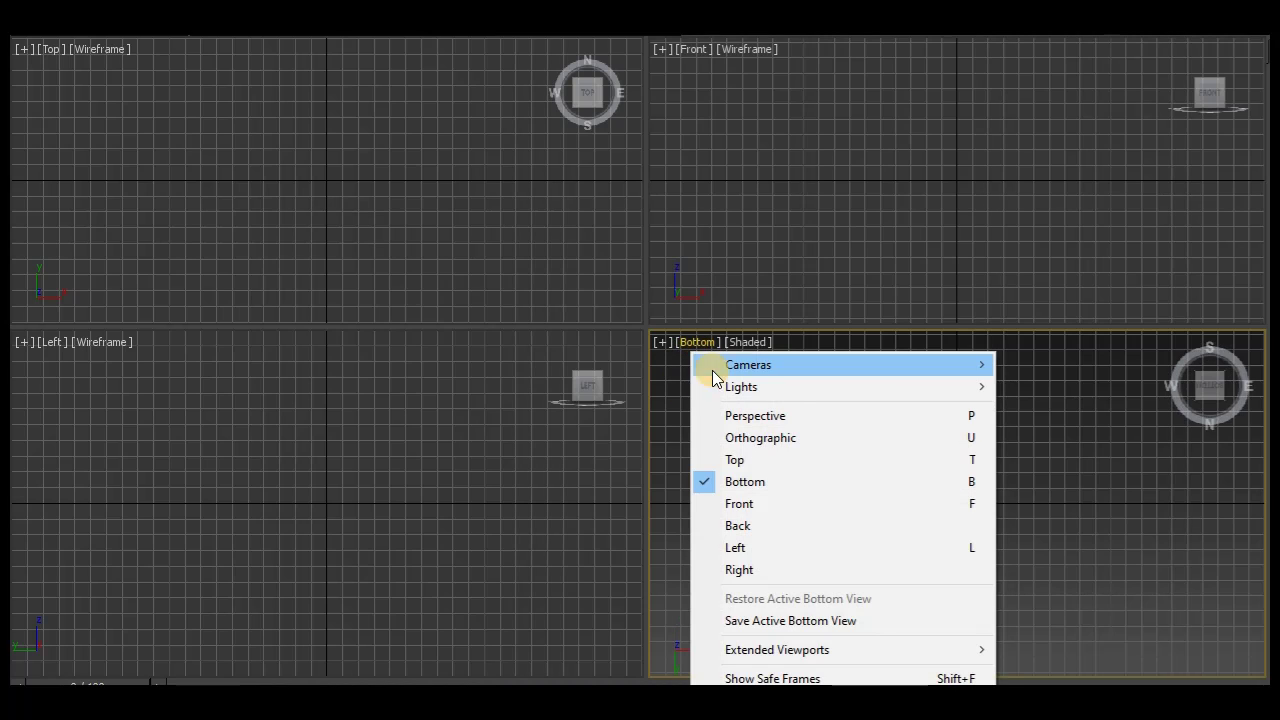
click(734, 414)
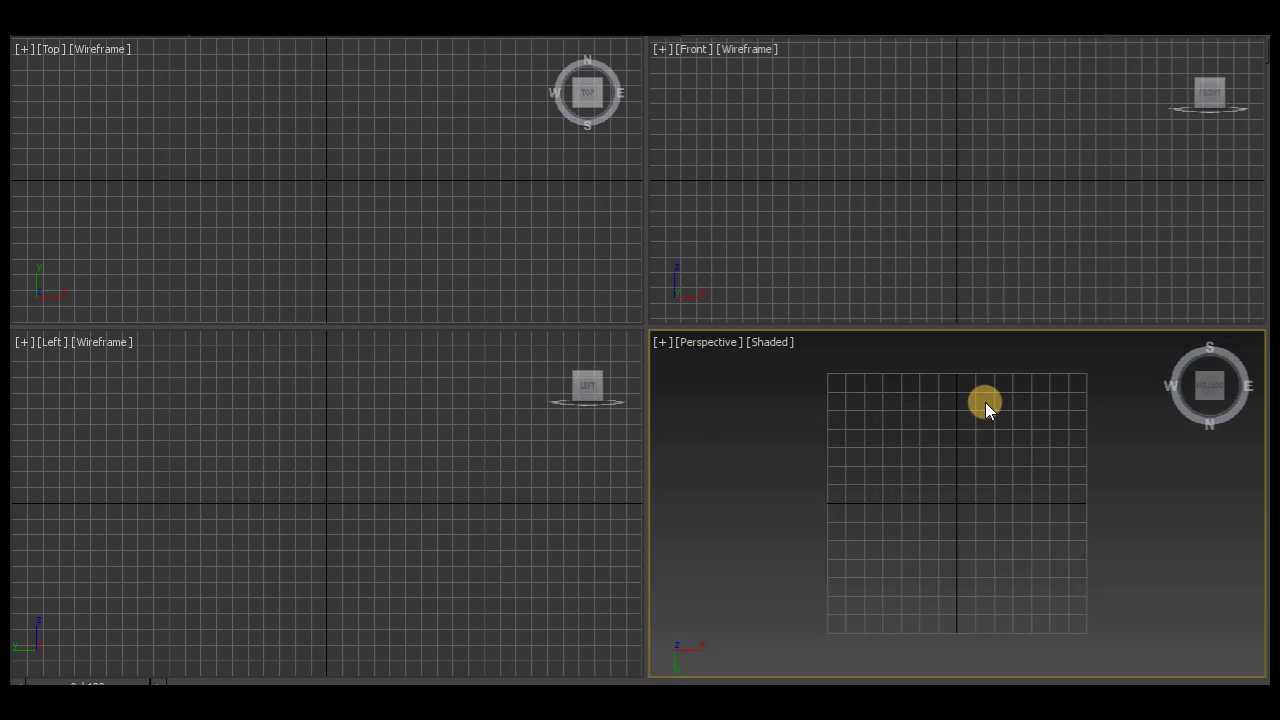
mouse_move(1186, 391)
click(1183, 343)
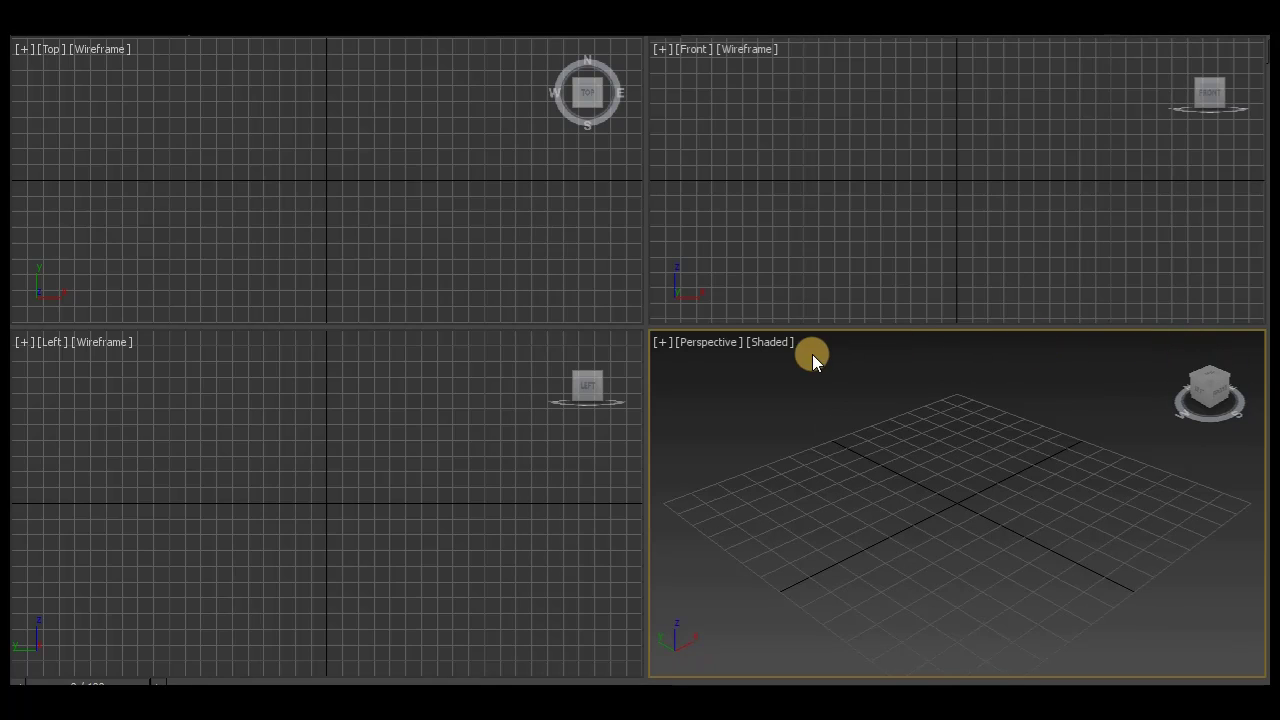
Examine the shading modes and Stylized options available for the Perspective viewport without changing its shading.
click(772, 342)
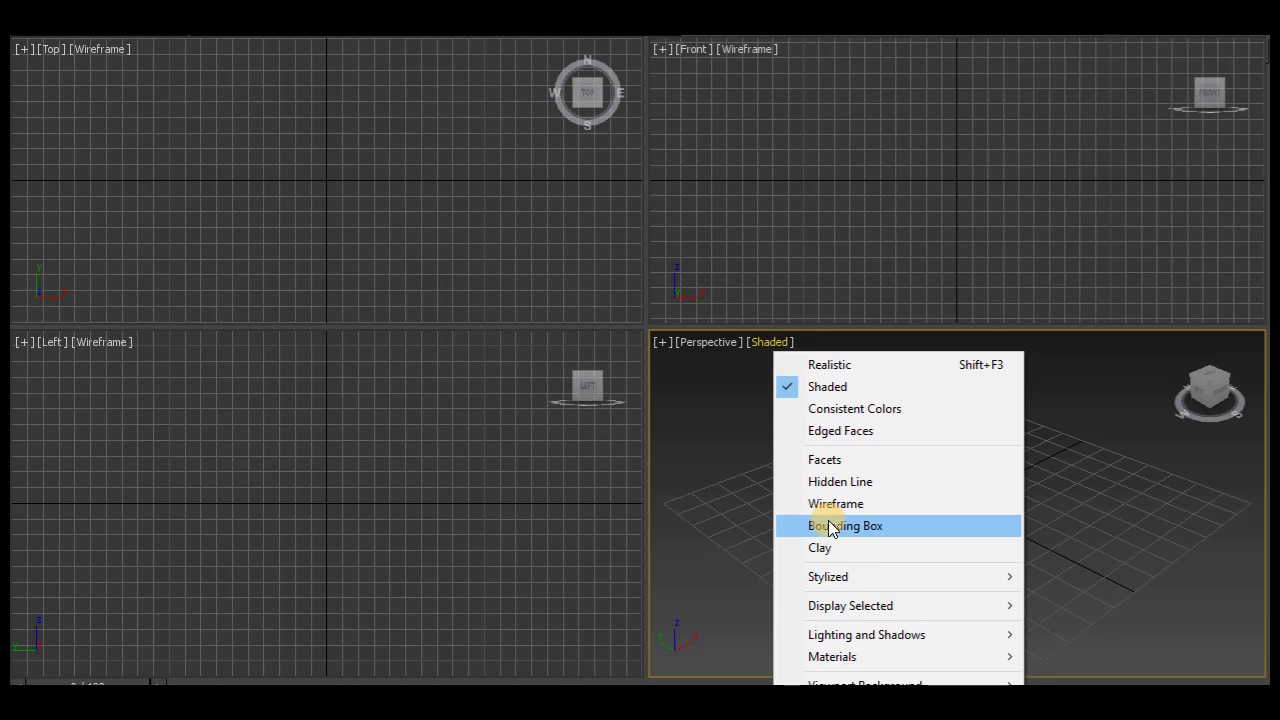
mouse_move(837, 580)
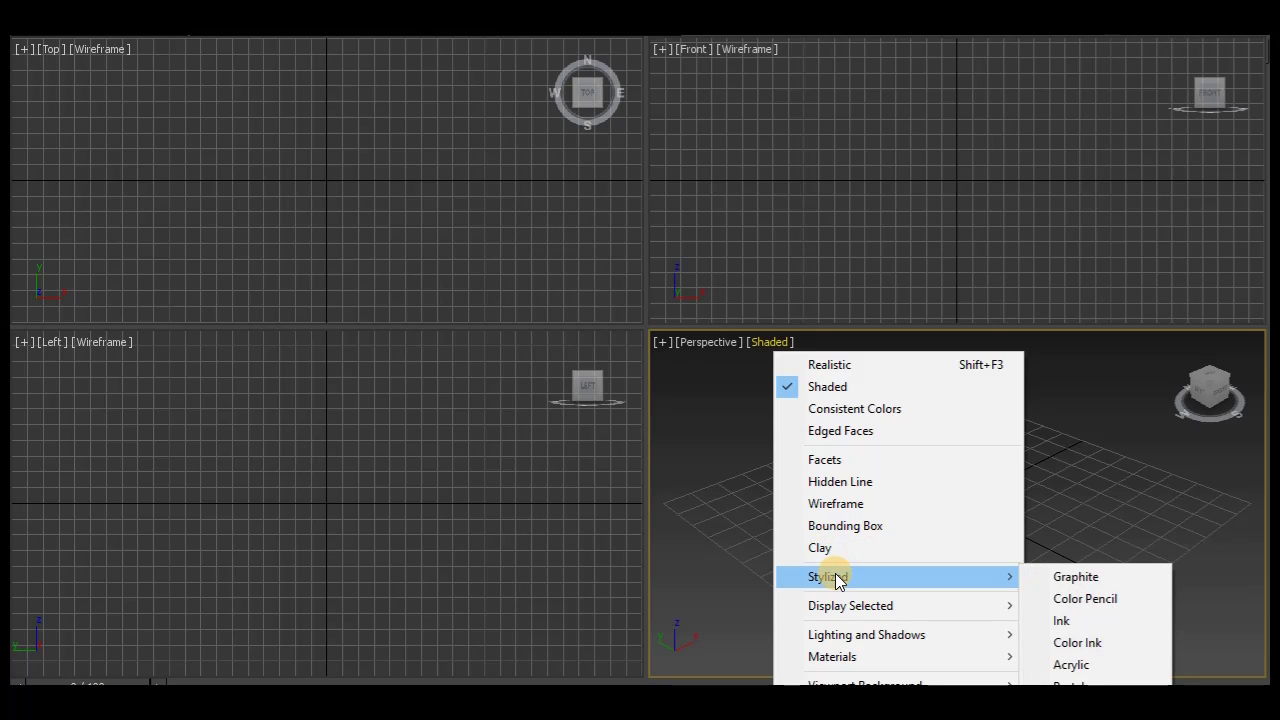
click(740, 455)
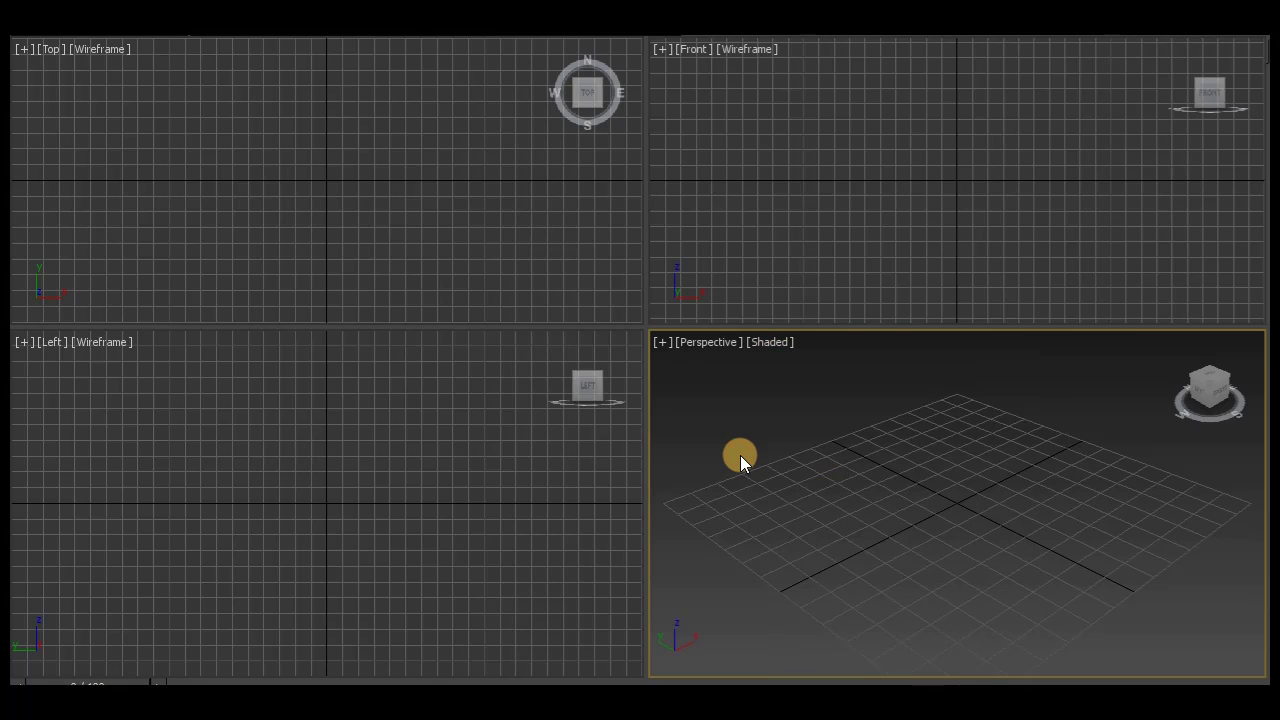
Configure the viewport layout as three small Top, Front and Left views stacked beside one large Perspective view.
click(663, 342)
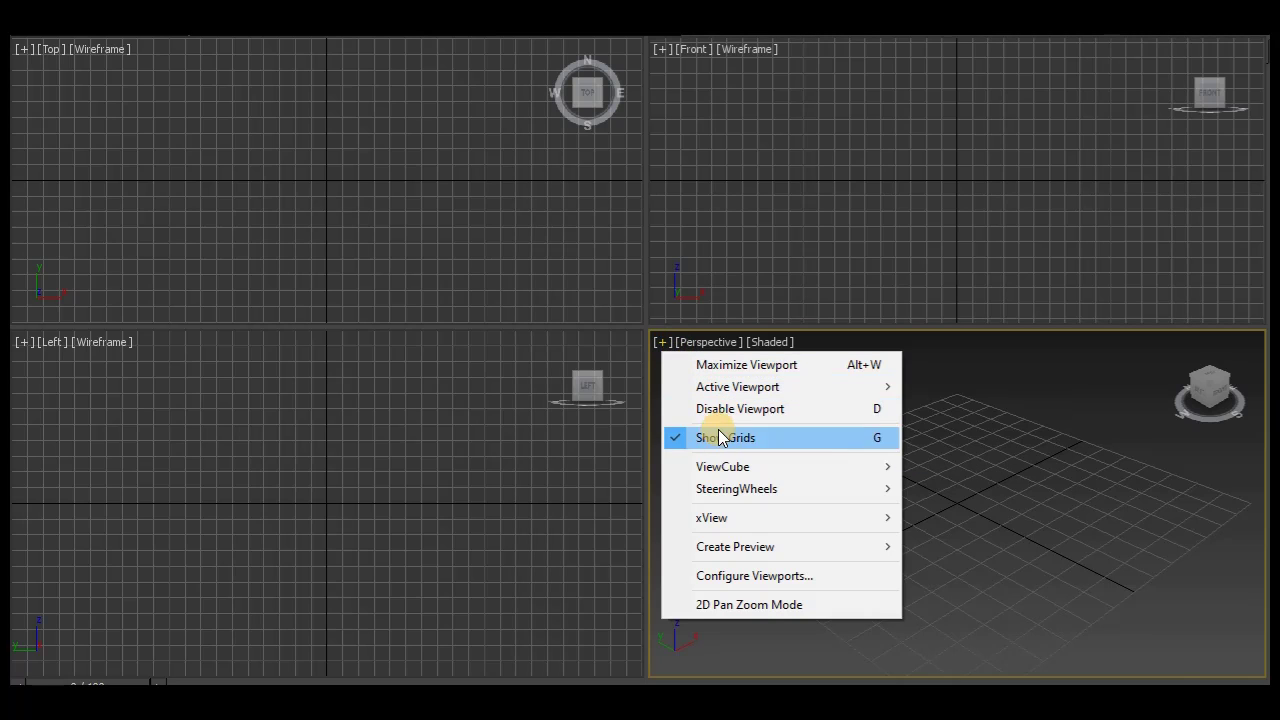
mouse_move(727, 487)
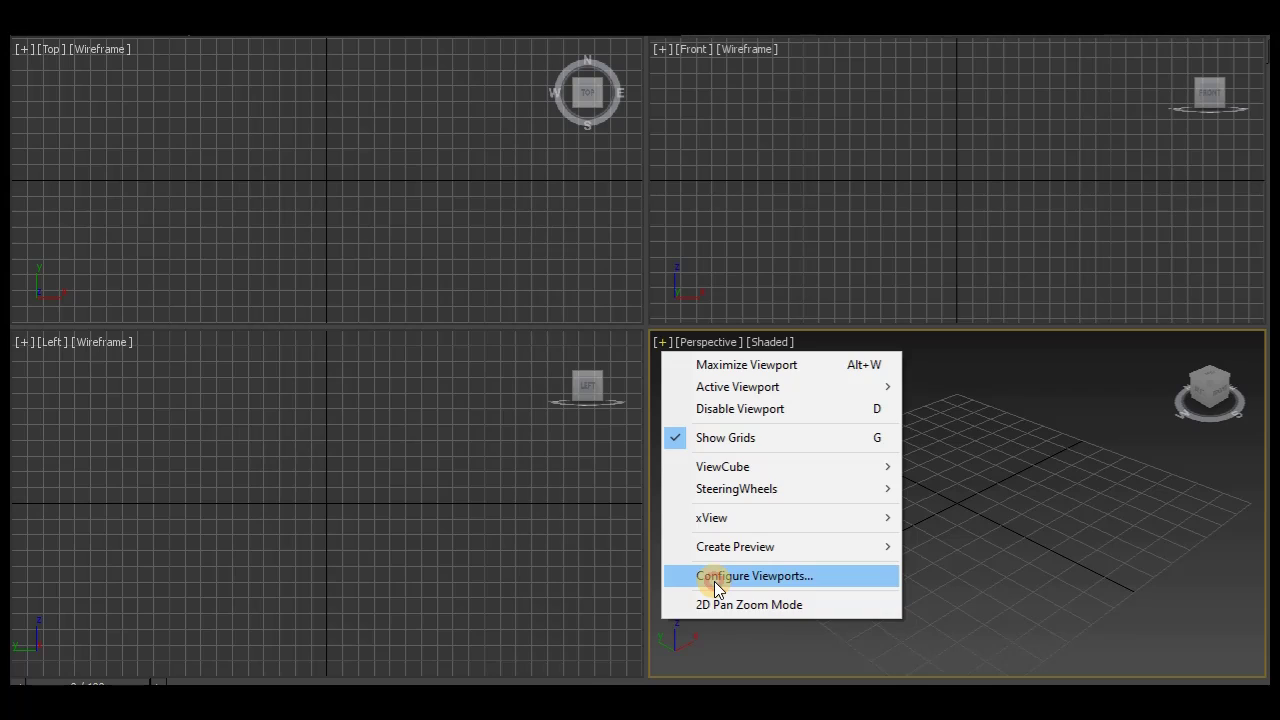
click(714, 581)
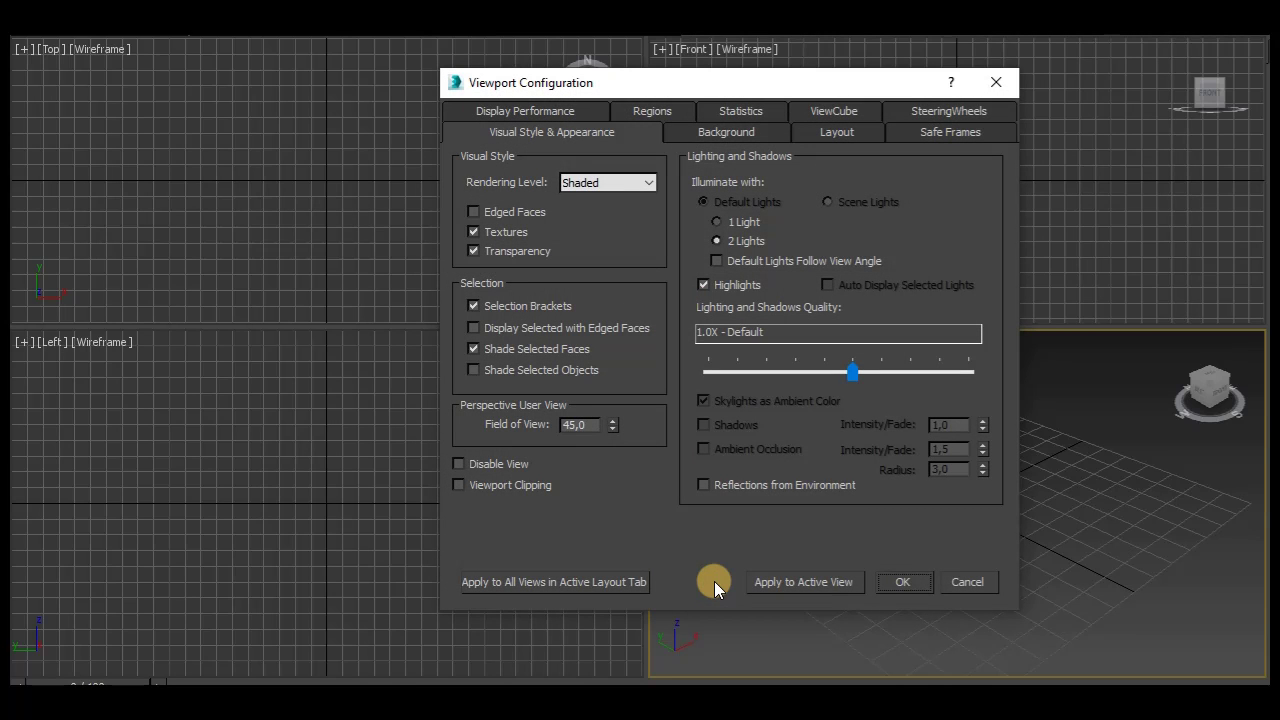
click(851, 132)
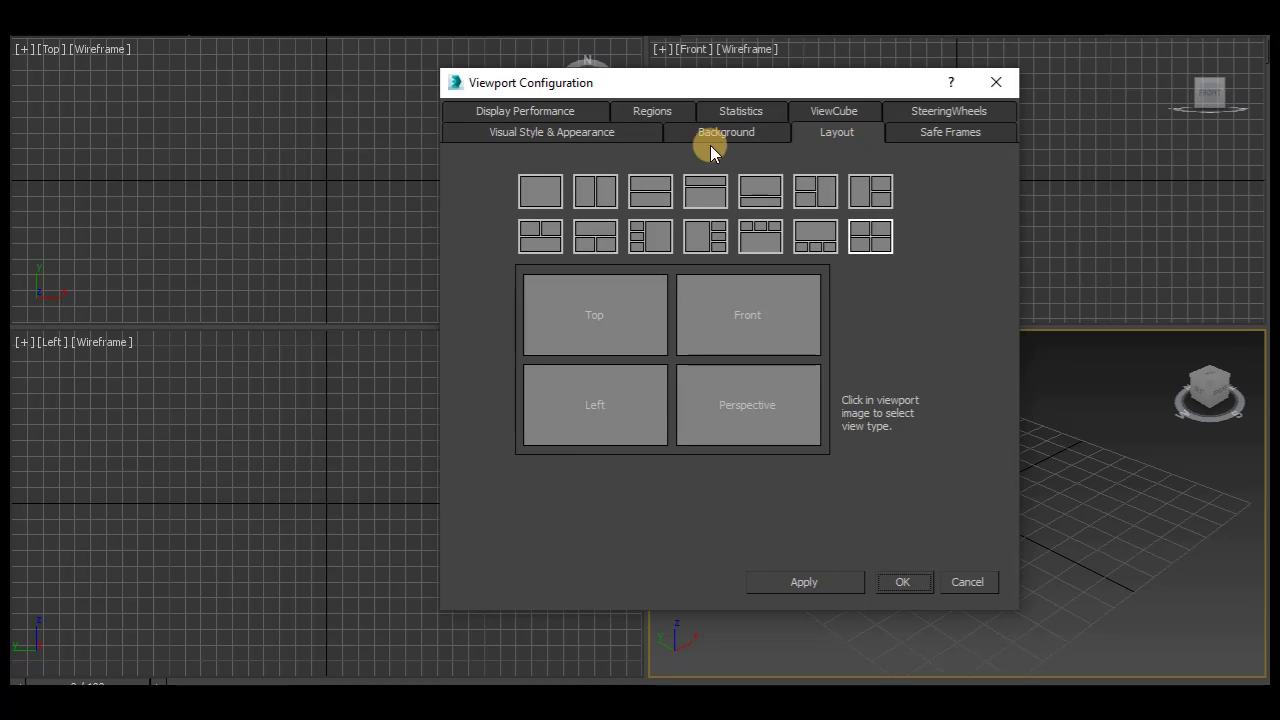
click(645, 242)
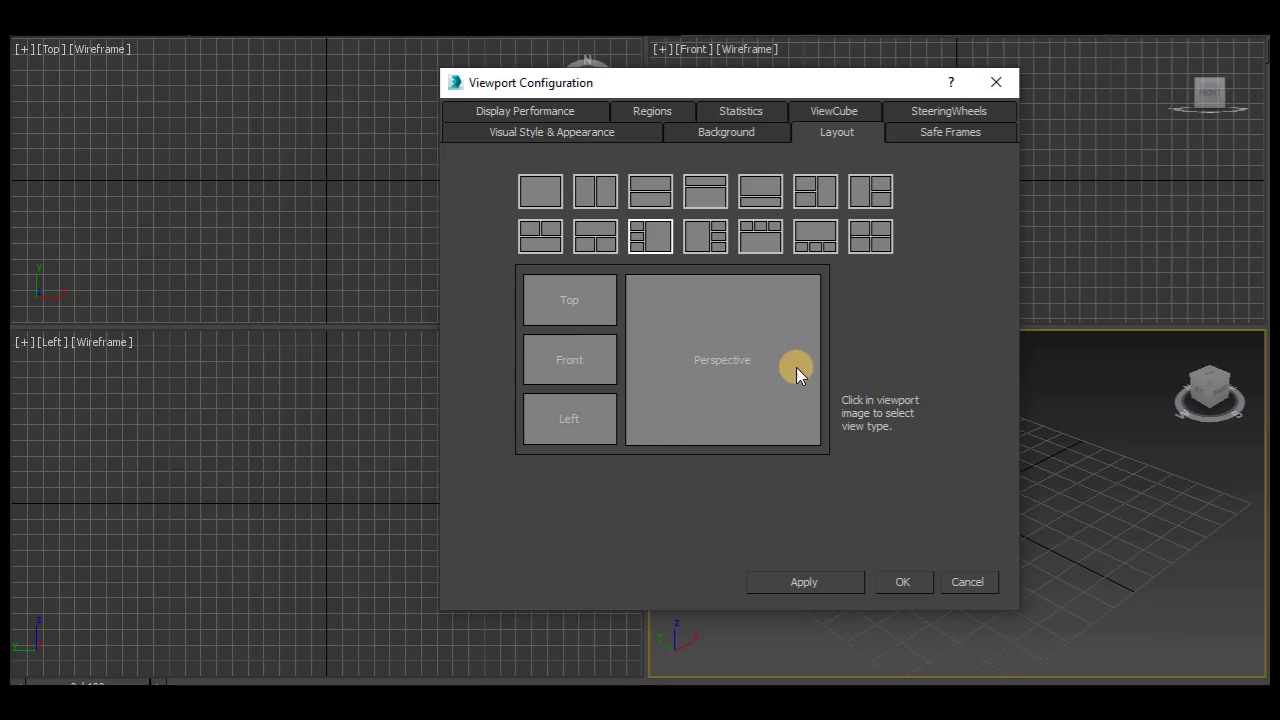
click(789, 581)
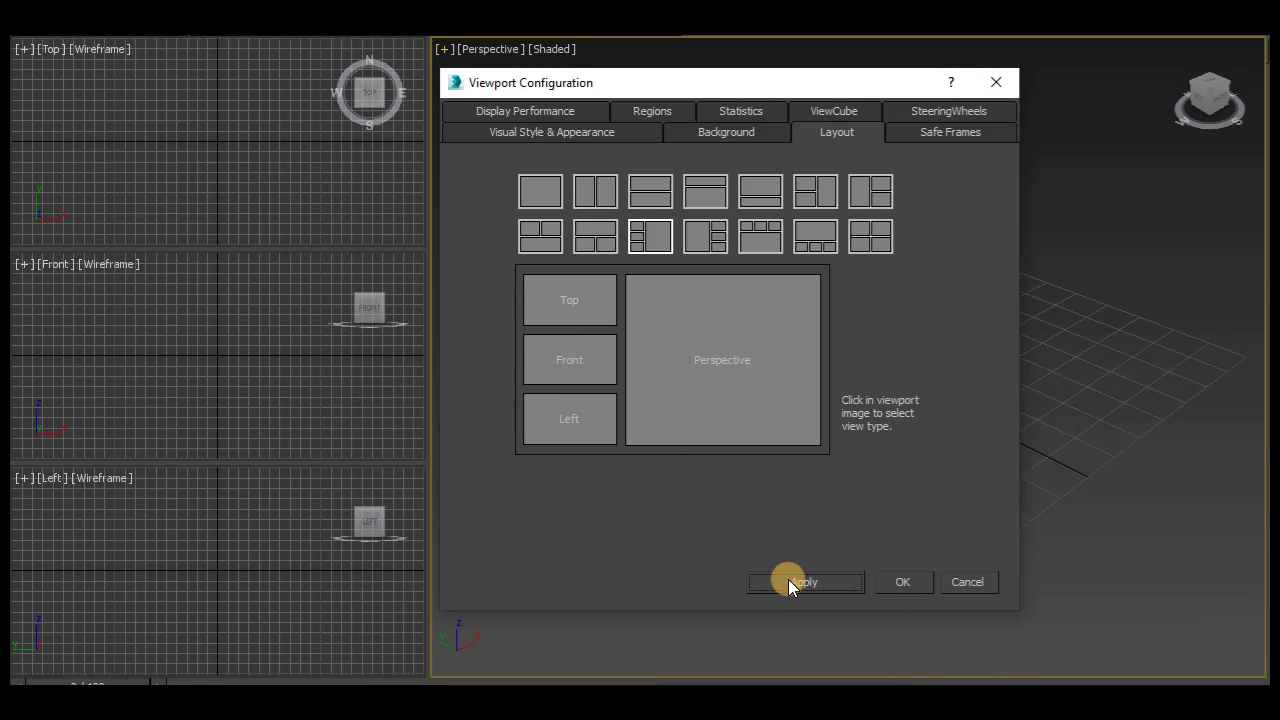
click(899, 583)
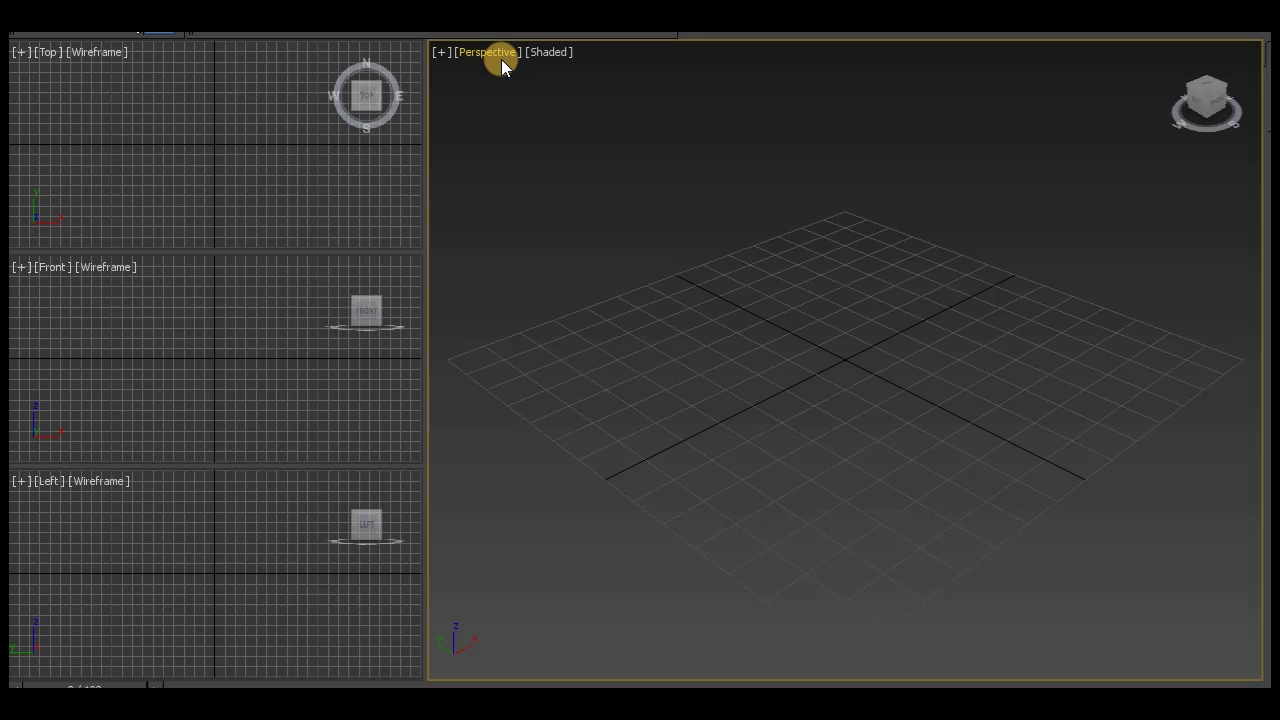
Switch the large Perspective viewport to the Top, Bottom and Front views in turn.
click(501, 58)
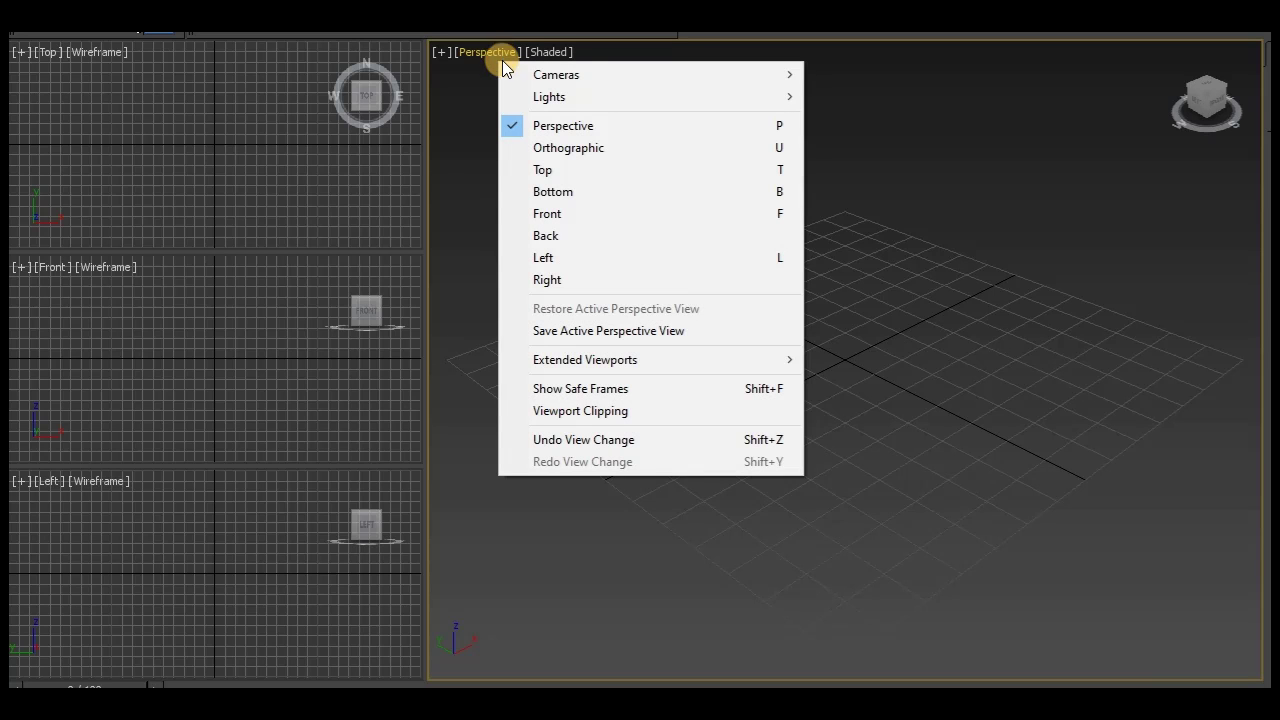
click(551, 172)
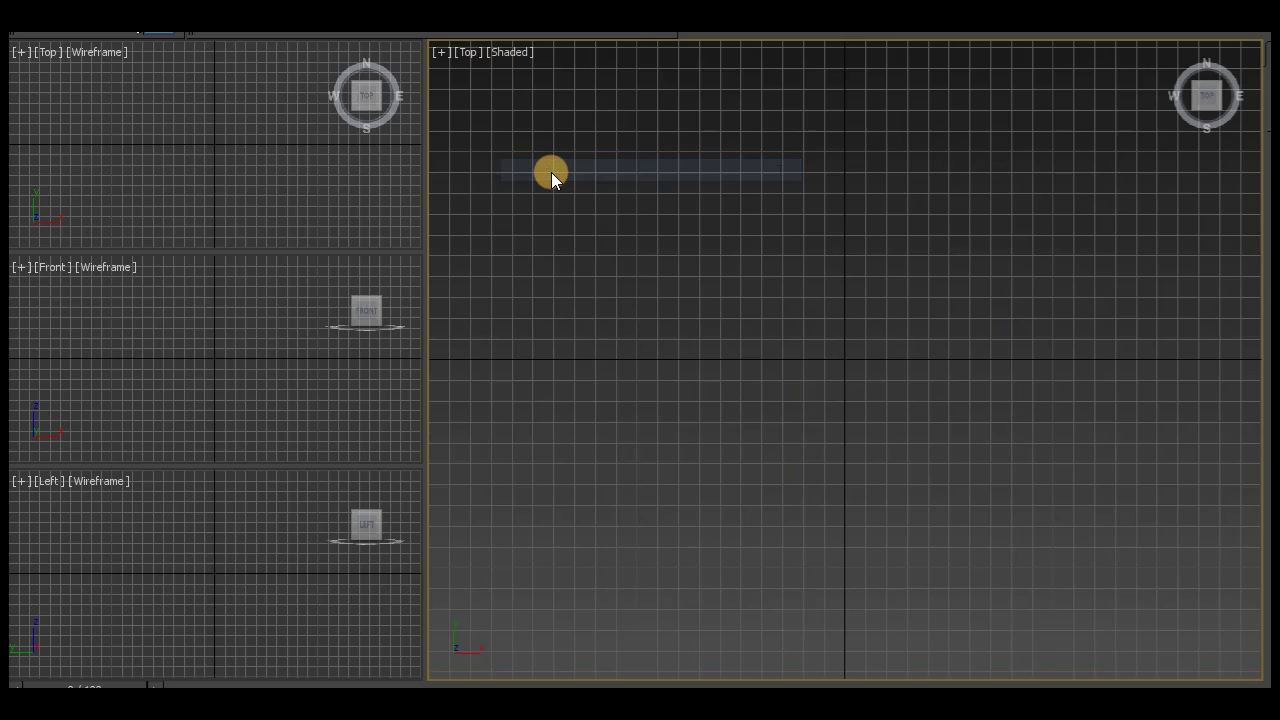
click(467, 56)
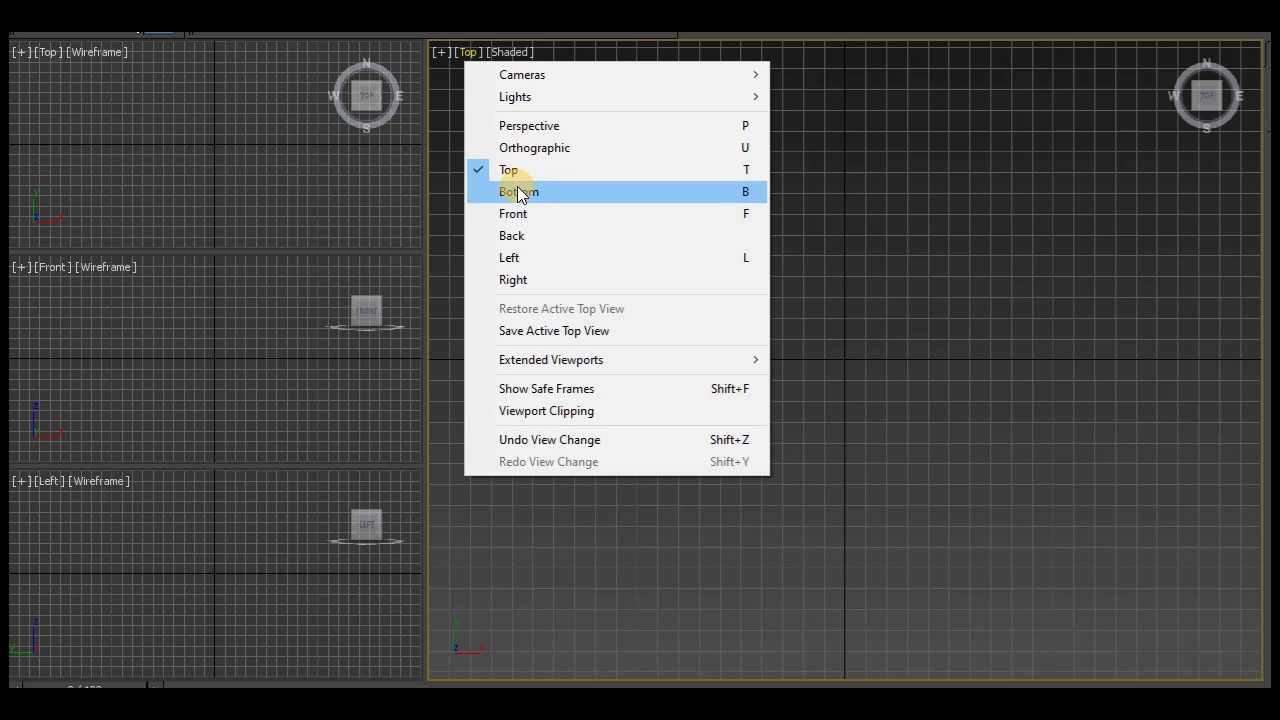
click(520, 191)
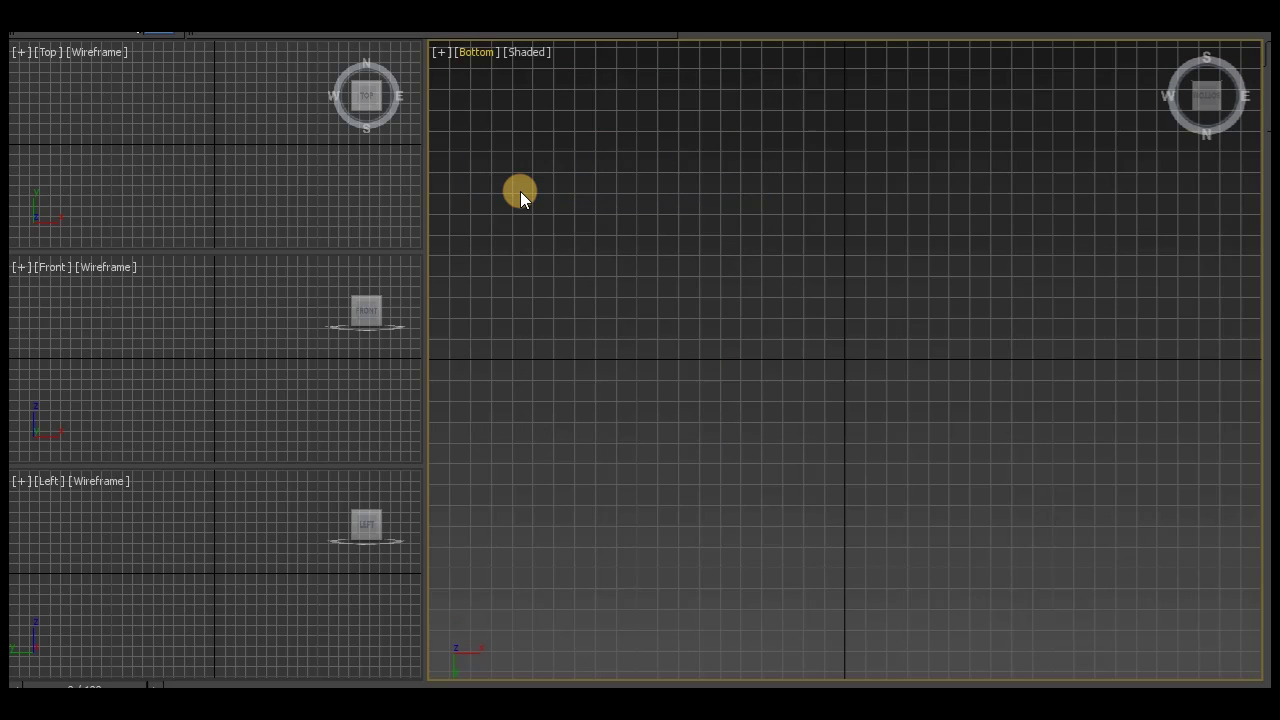
click(476, 52)
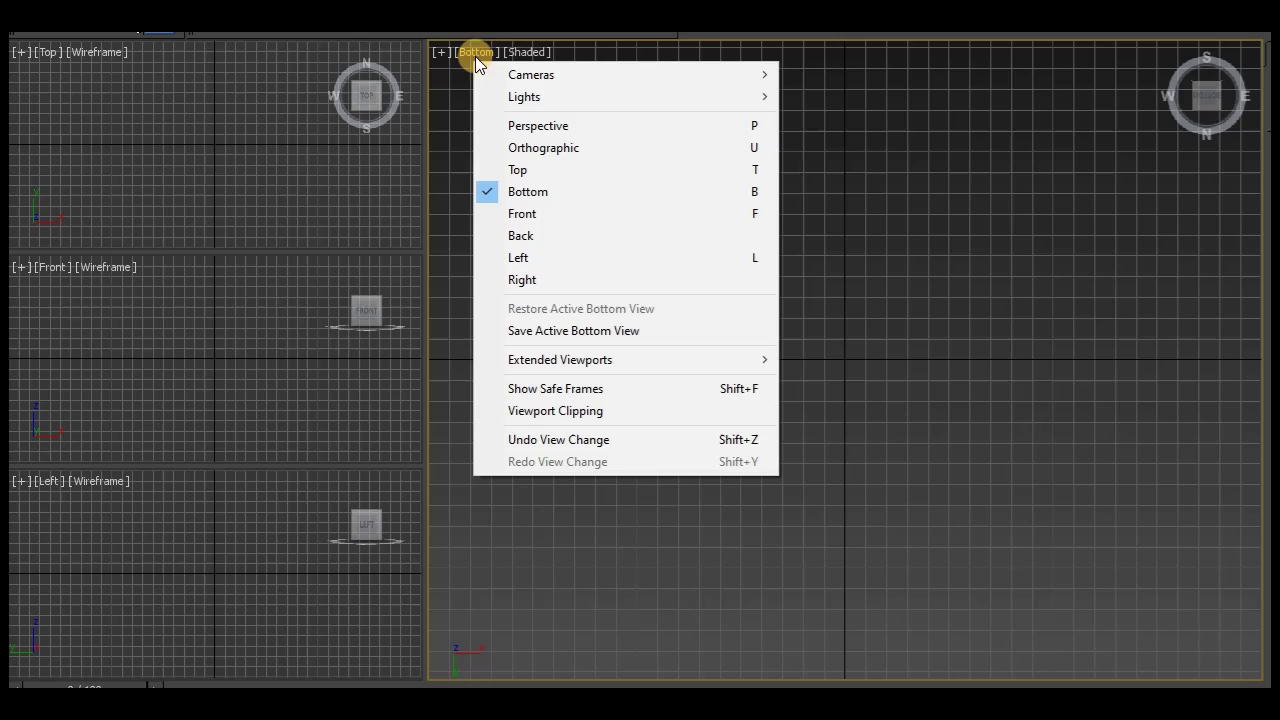
click(518, 213)
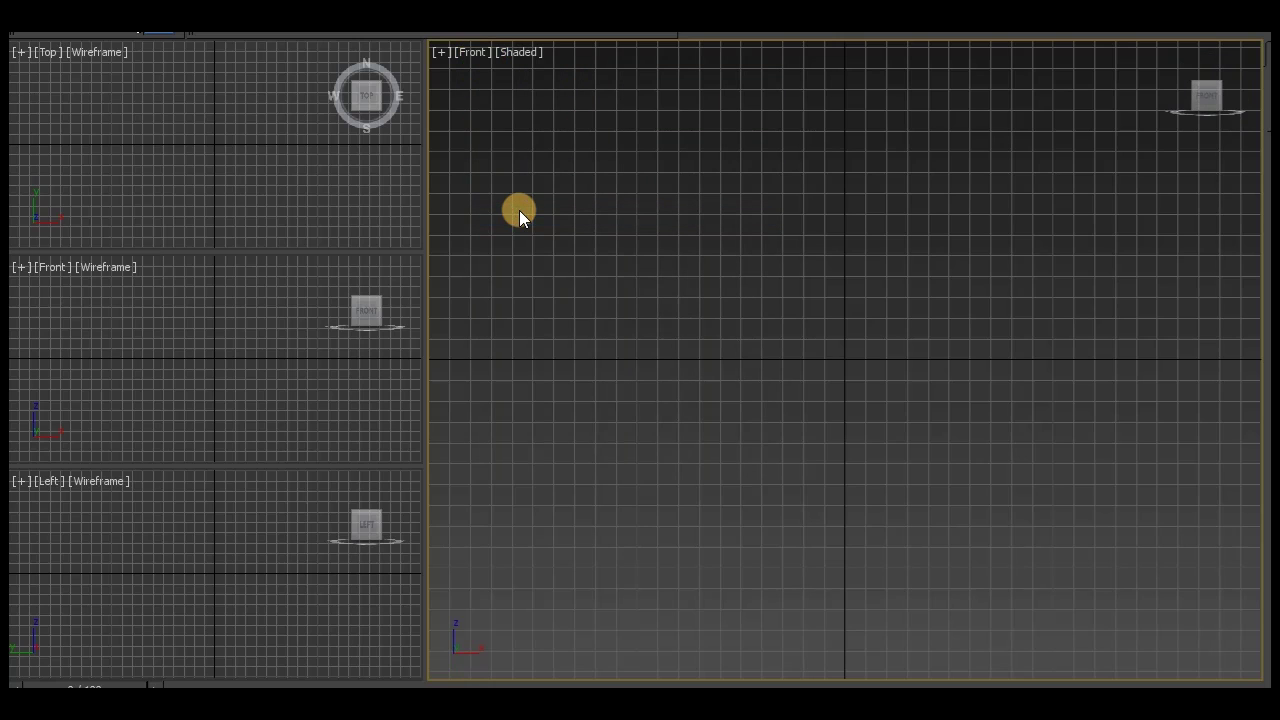
Switch the large viewport through the Back, Left and Right views, and return it to the ViewCube home perspective.
click(473, 52)
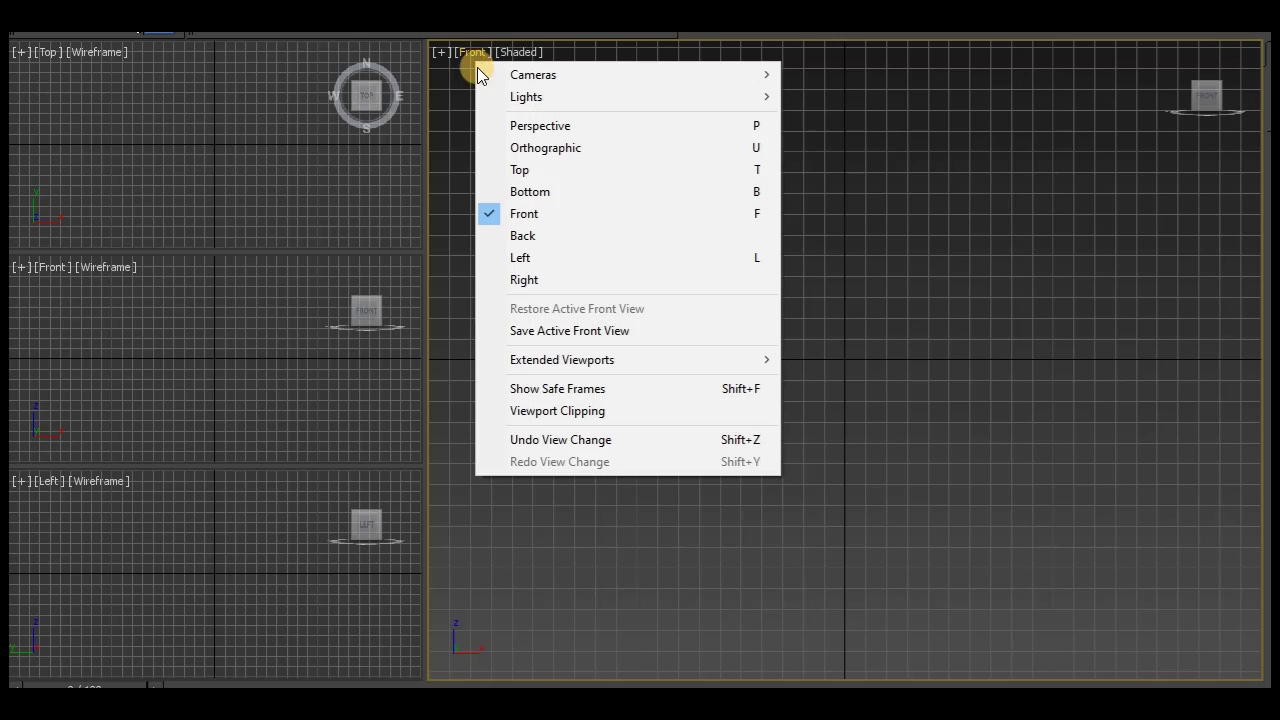
click(525, 236)
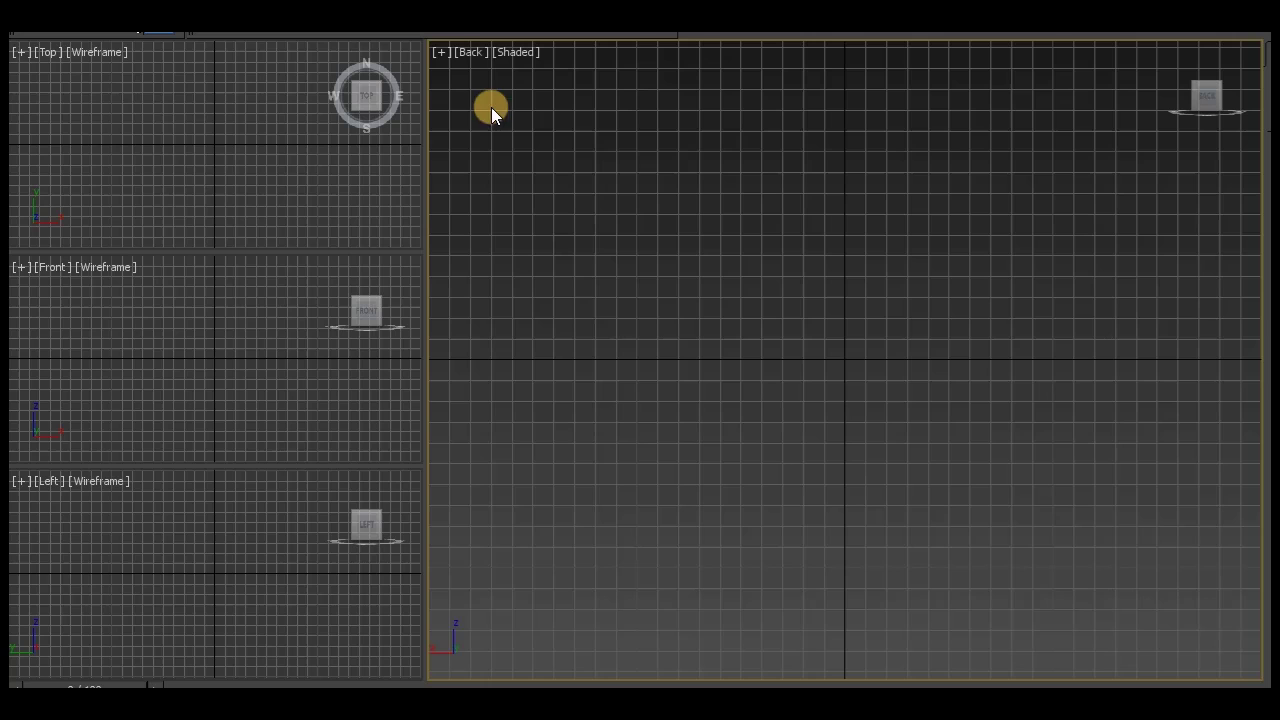
click(471, 52)
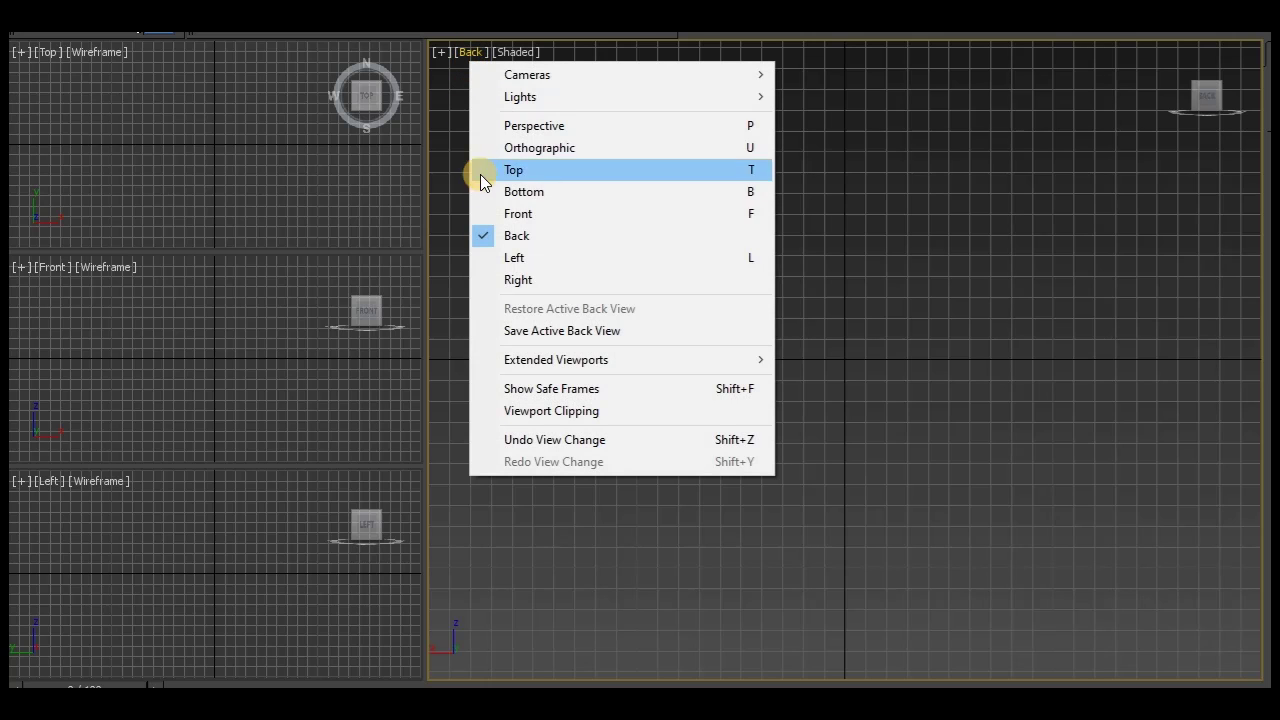
click(520, 262)
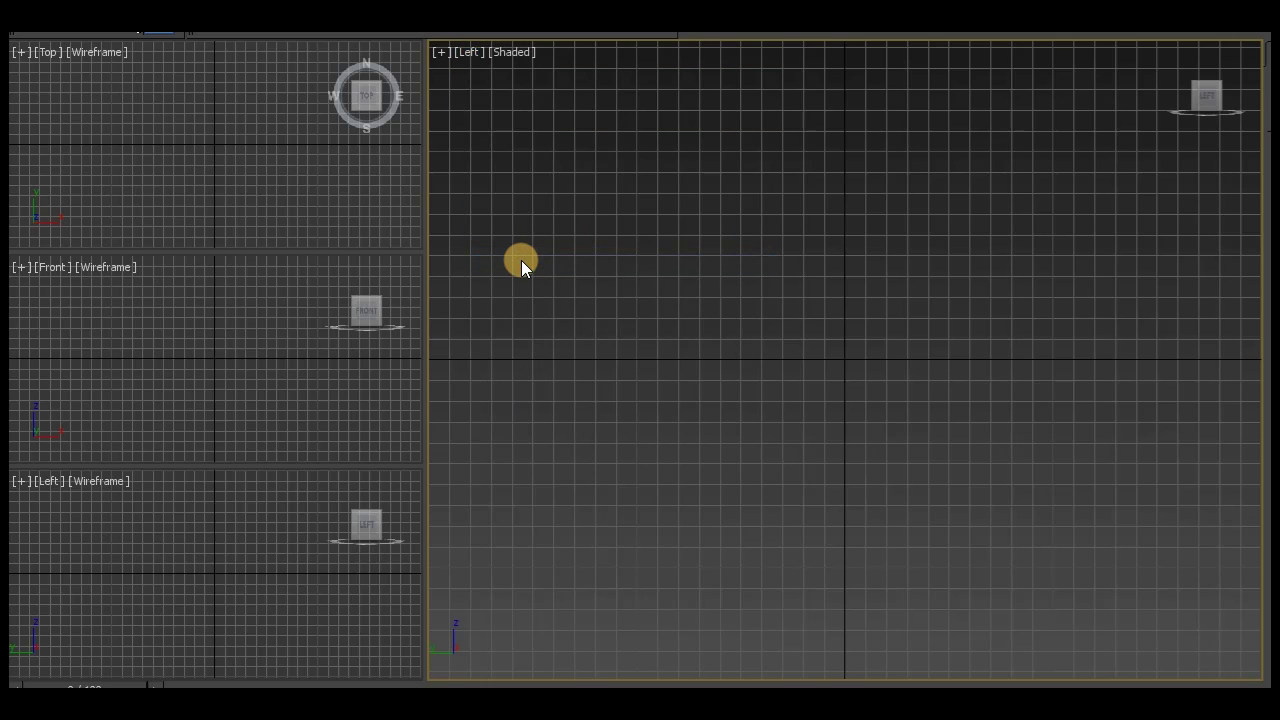
click(470, 54)
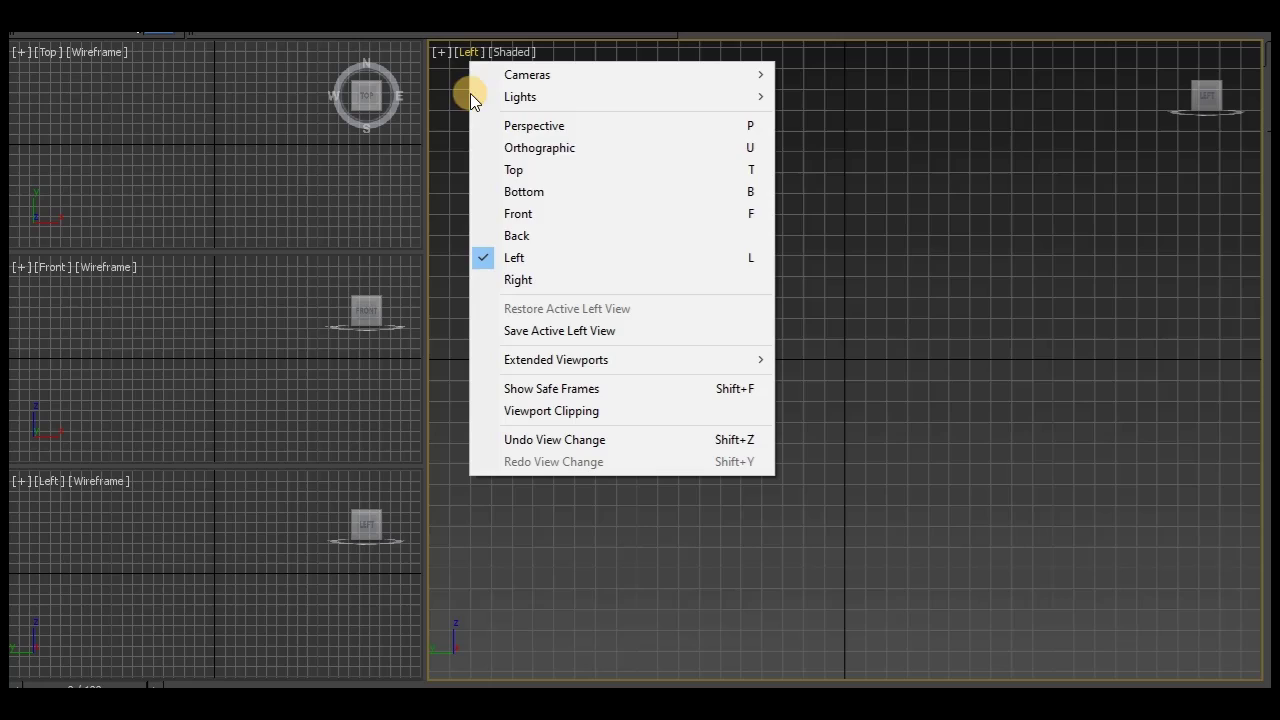
click(526, 280)
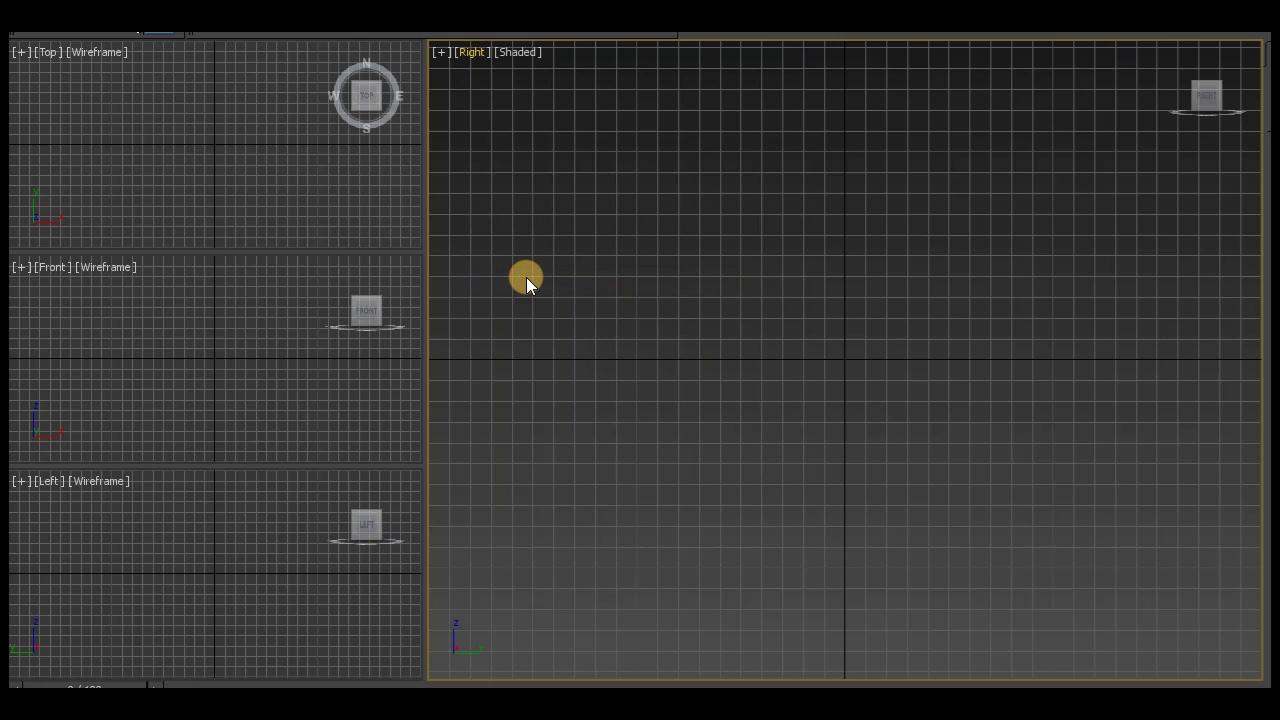
mouse_move(1220, 123)
mouse_move(1177, 97)
click(1177, 51)
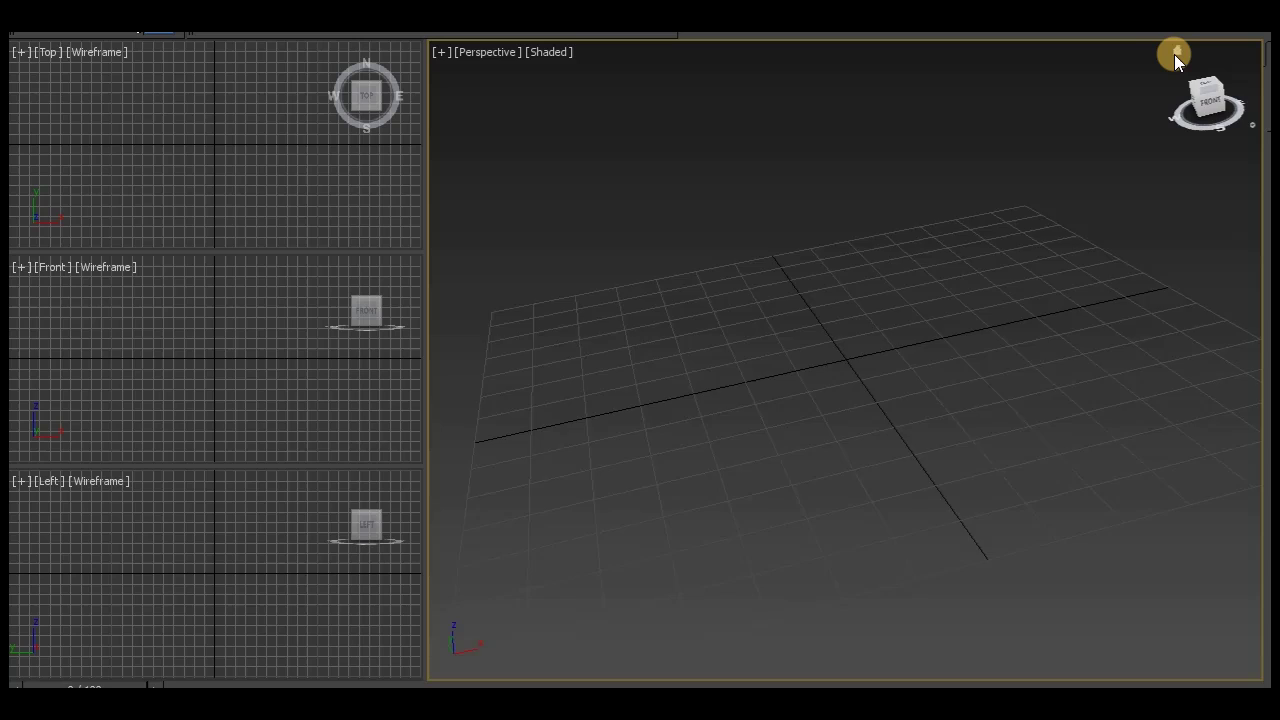
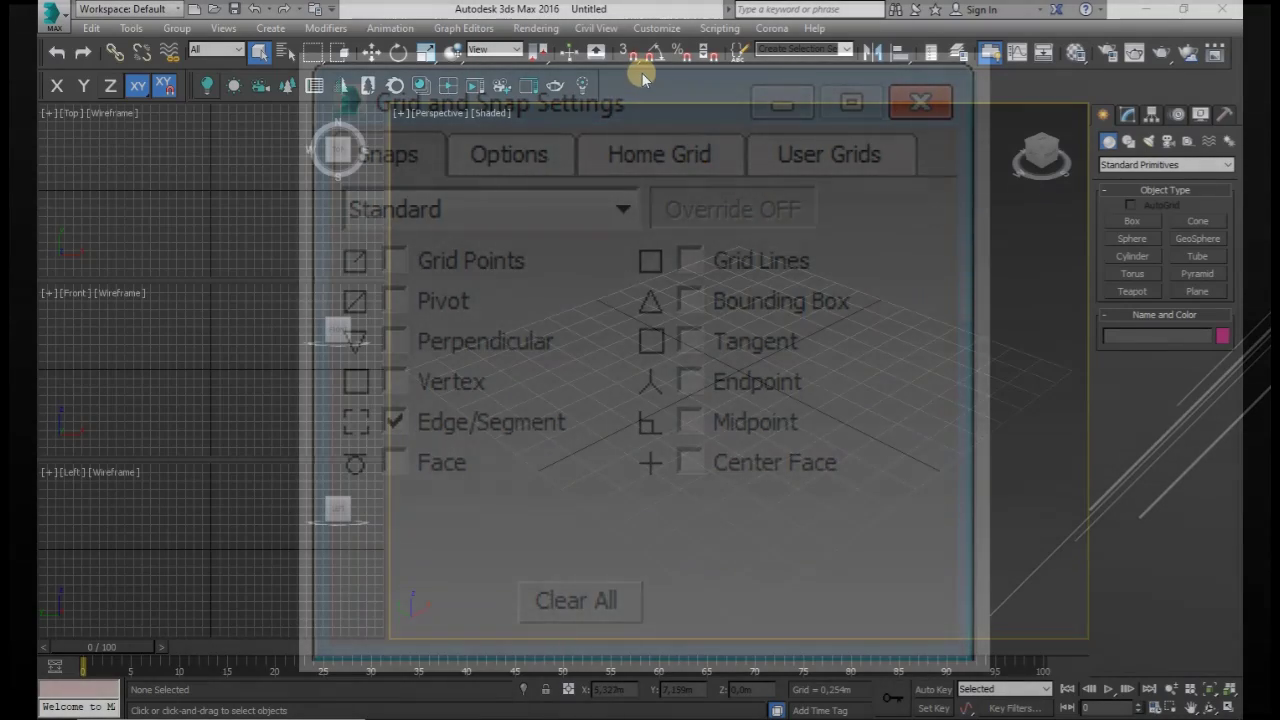
Turn 3D snapping on, examine the 2D, 2.5D and 3D snap variants, and turn snapping back off.
click(634, 62)
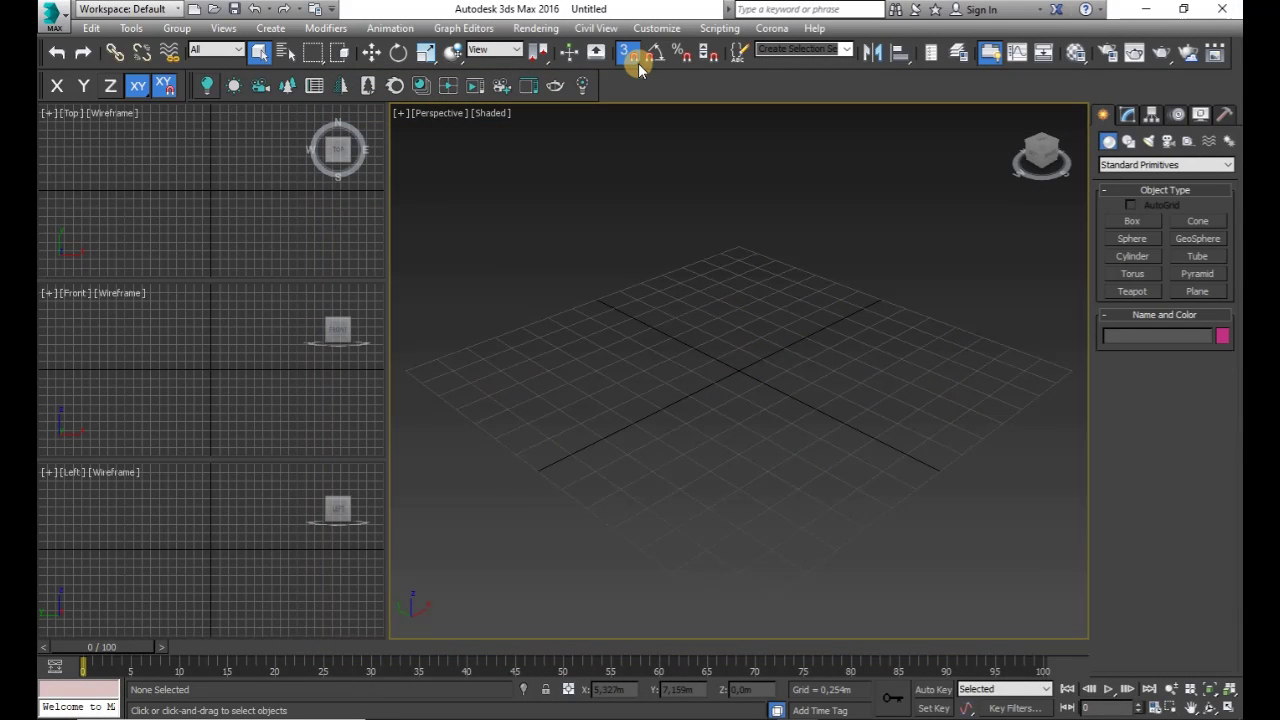
drag(638, 63, 637, 63)
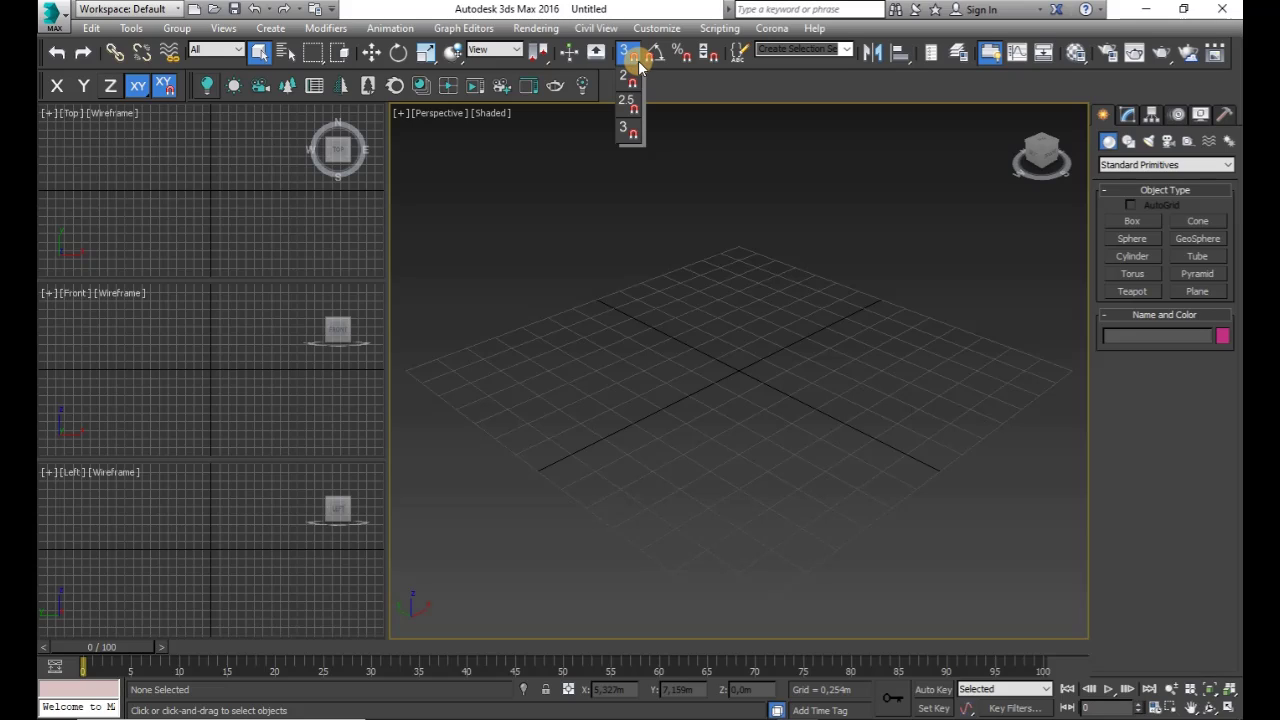
click(638, 60)
click(627, 55)
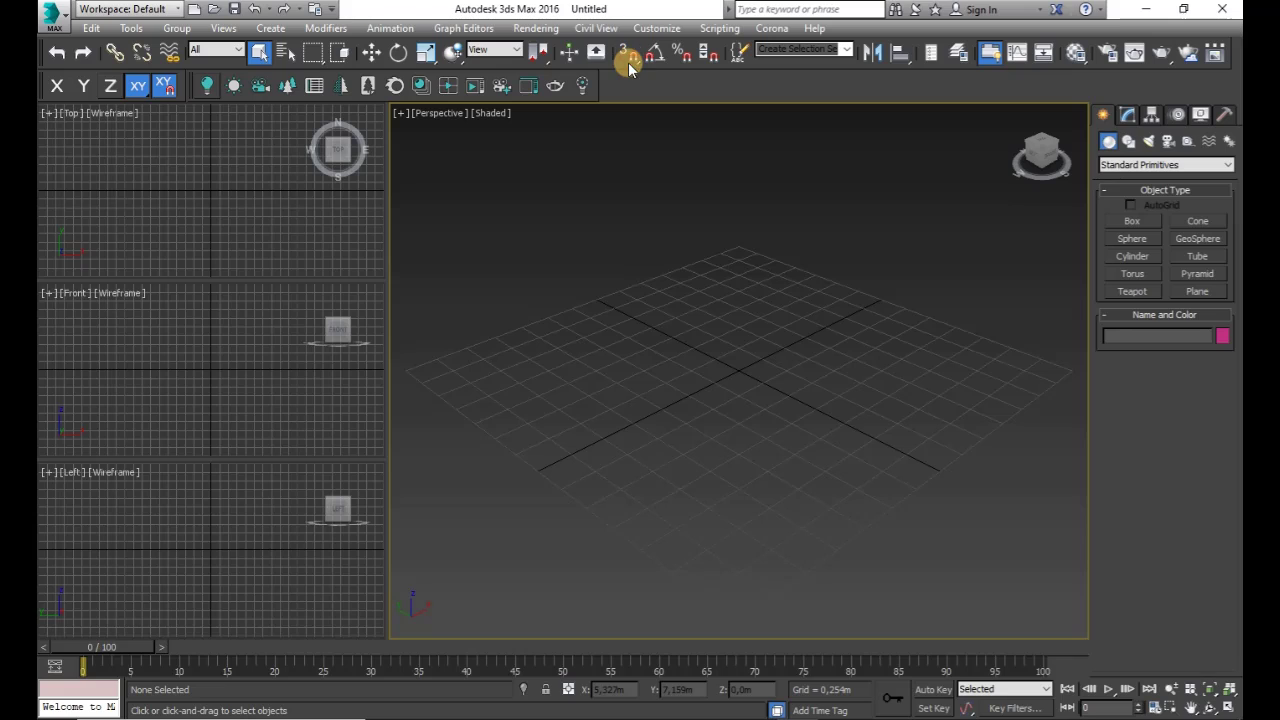
Enable Vertex, Endpoint, Midpoint and Center Face snapping alongside Grid Points in the grid and snap settings.
right_click(627, 55)
drag(624, 258, 634, 163)
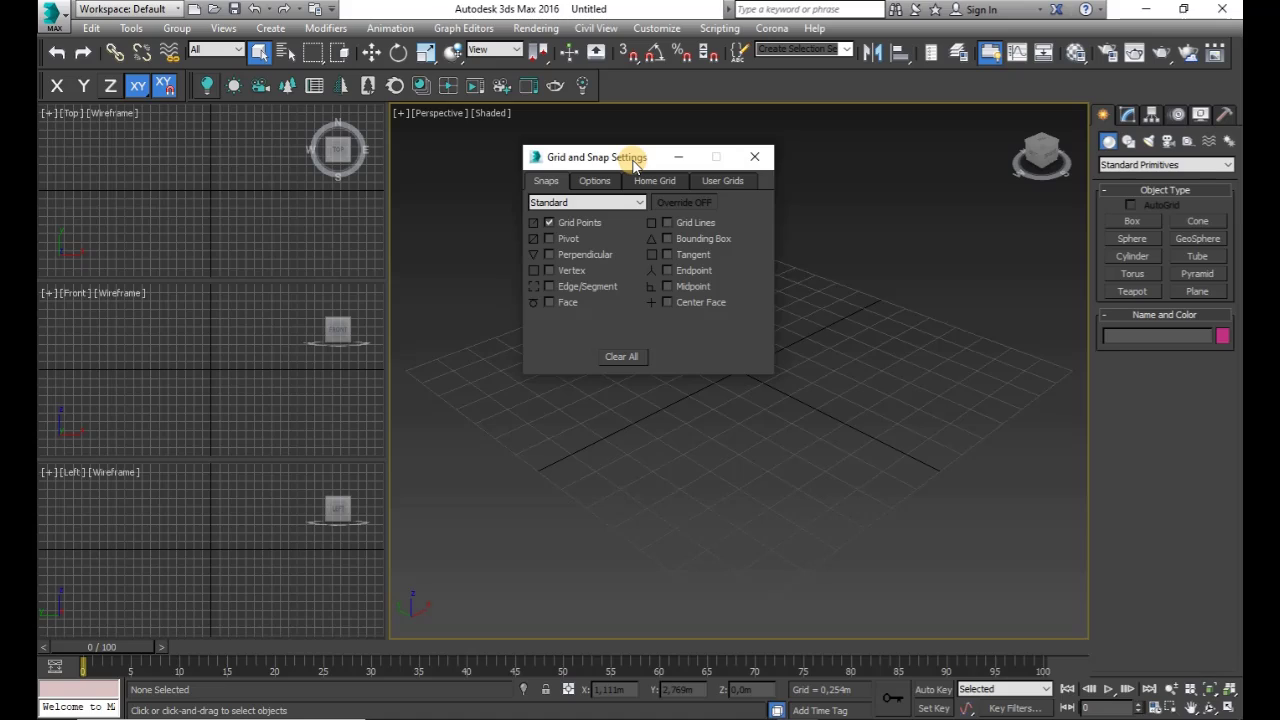
click(550, 272)
click(668, 272)
click(668, 287)
click(762, 158)
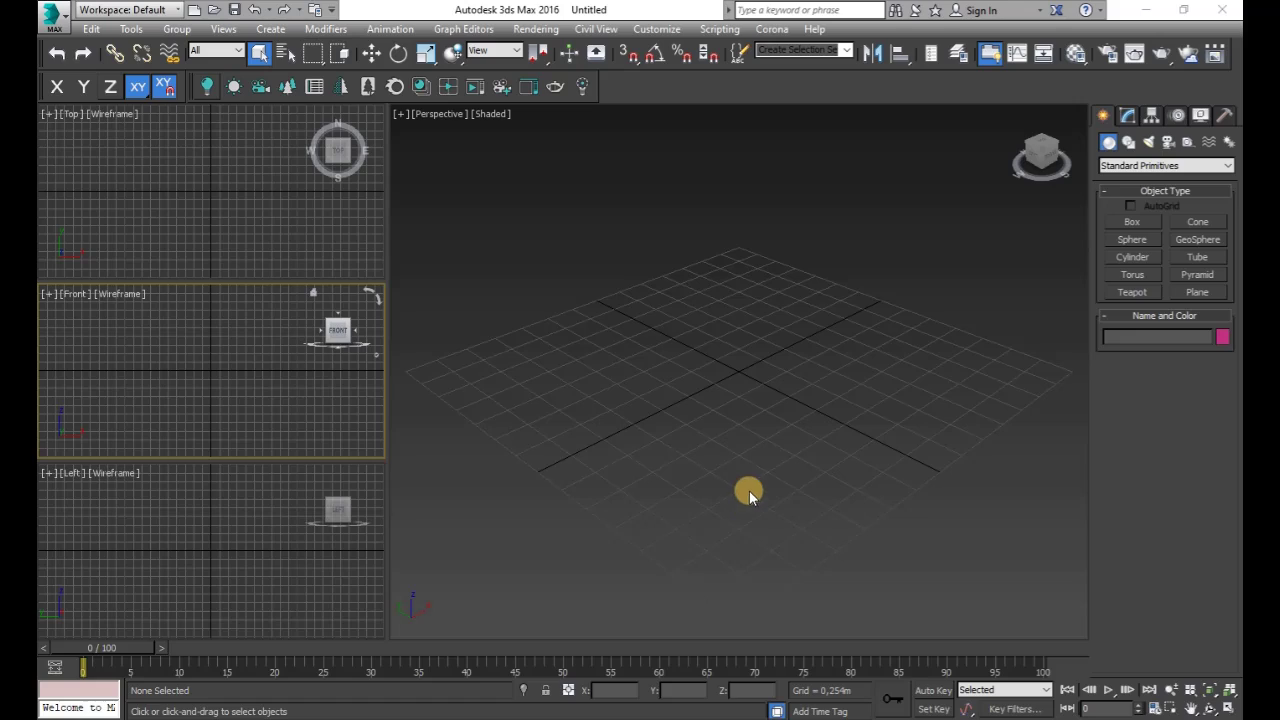
Set the metric display unit scale to Millimeters in the units setup, keeping International lighting units.
click(660, 29)
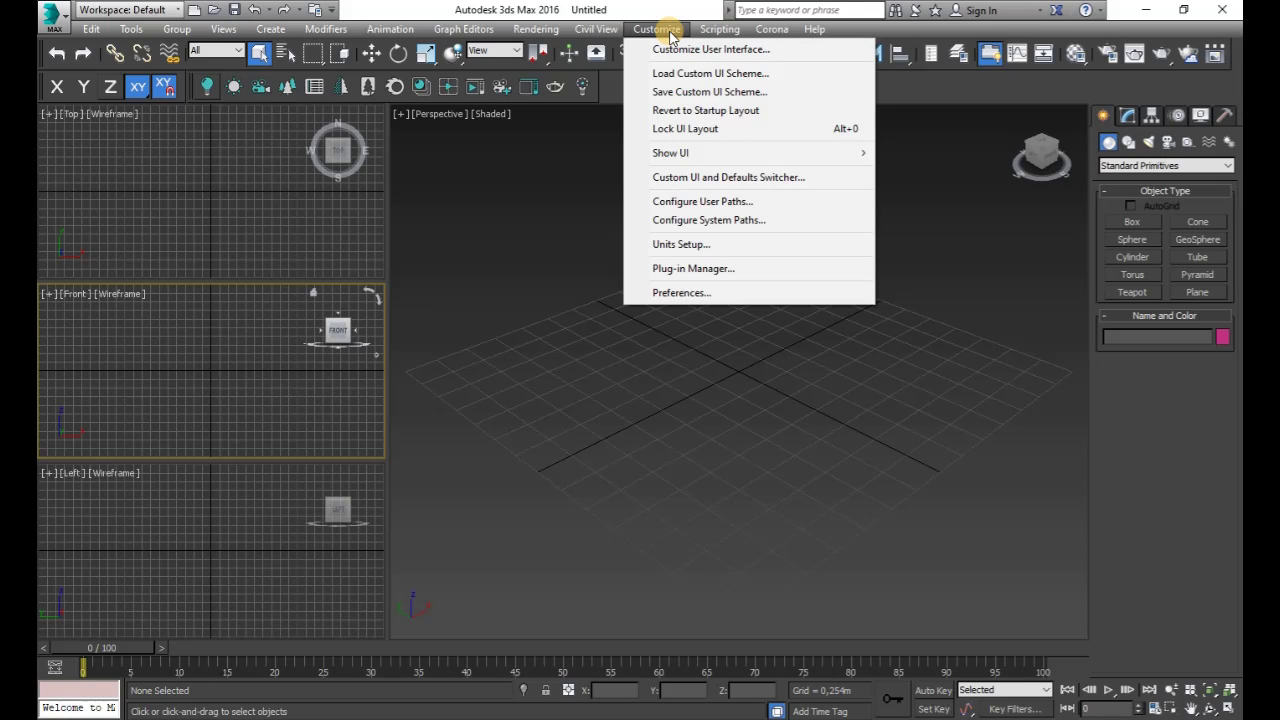
click(678, 250)
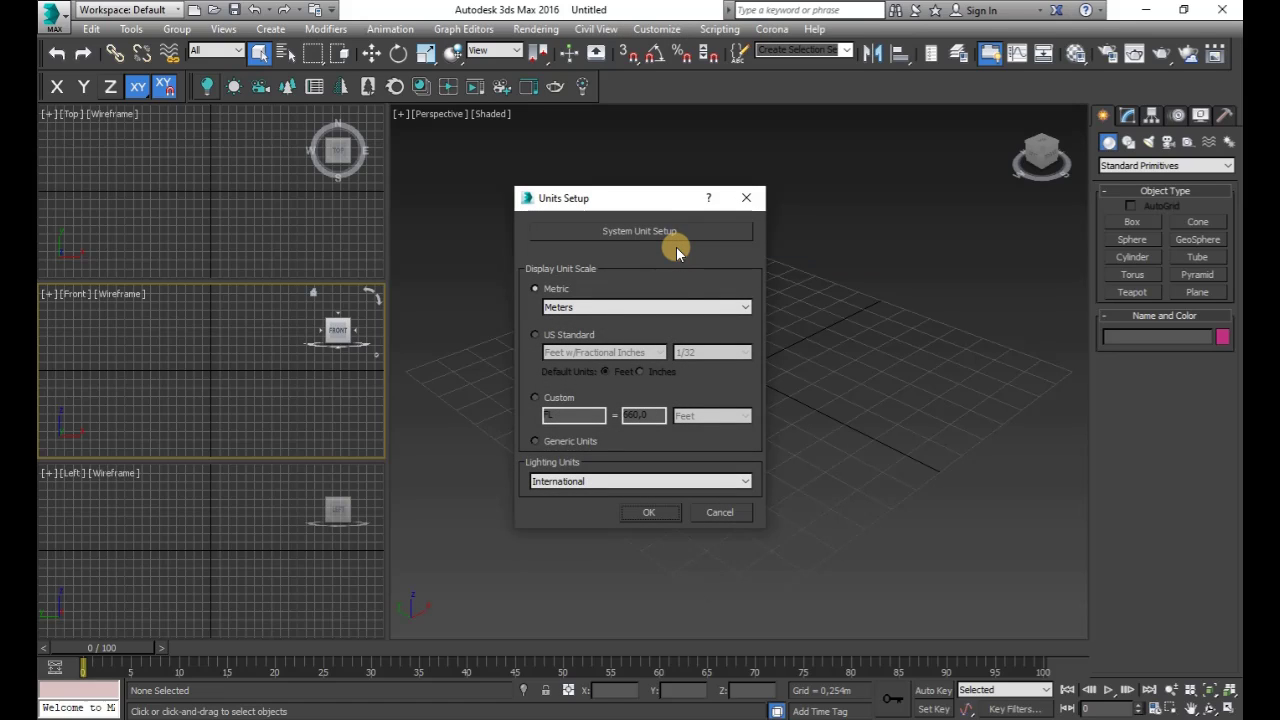
click(745, 308)
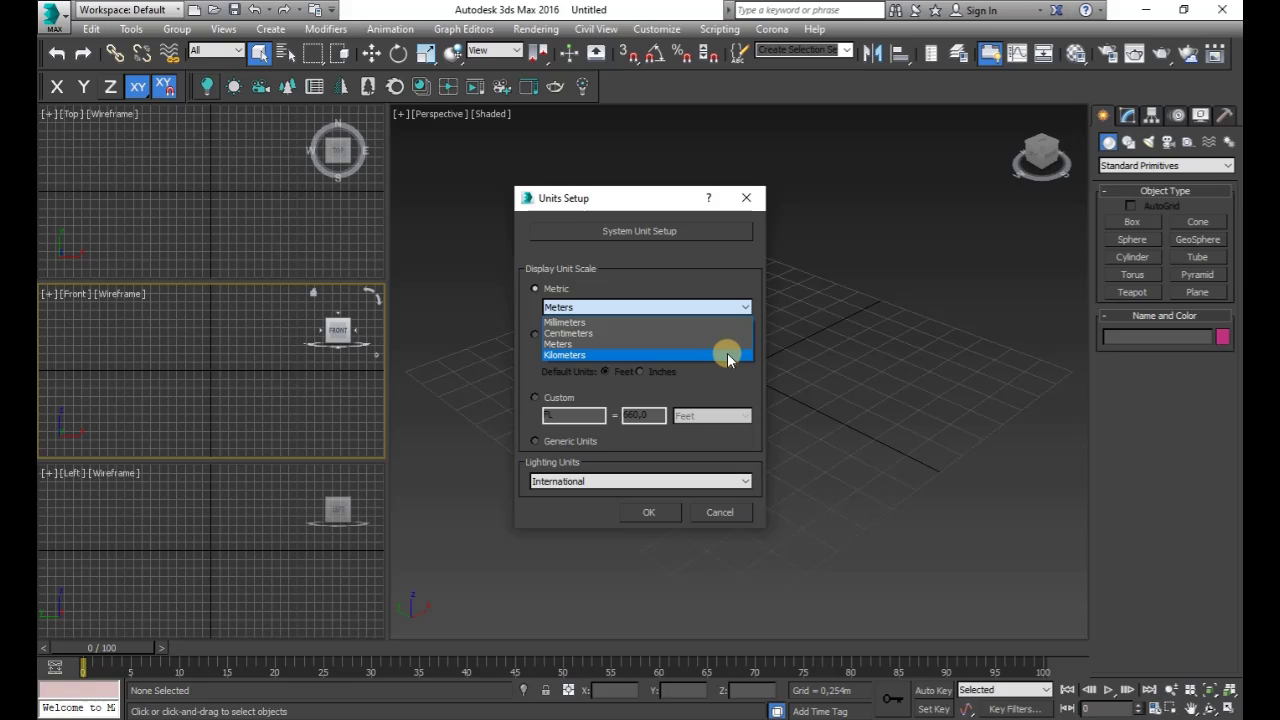
click(631, 323)
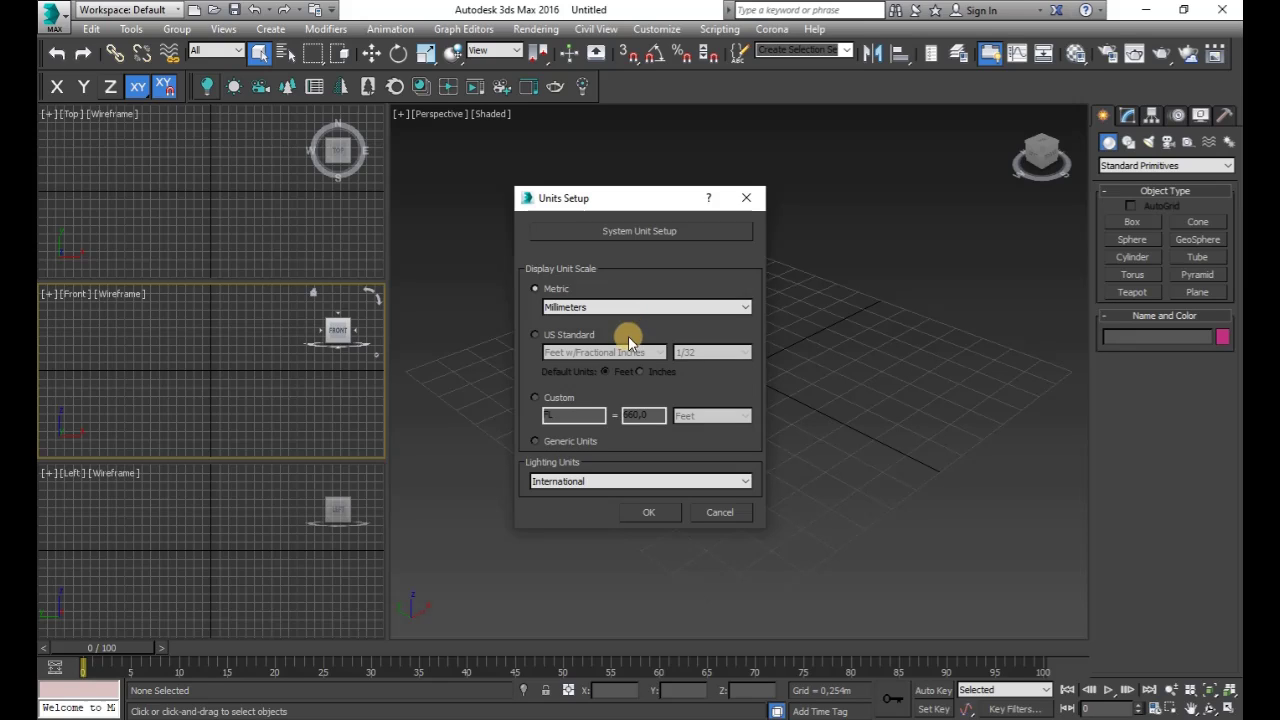
click(551, 484)
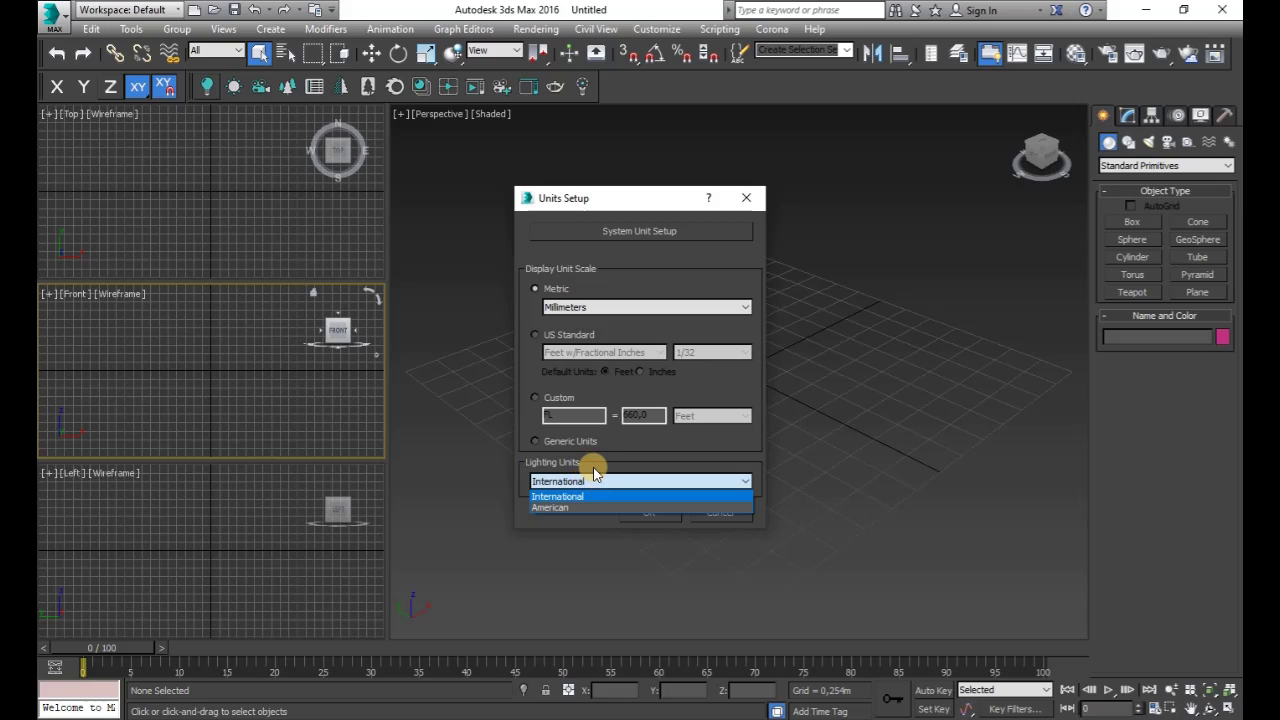
click(592, 466)
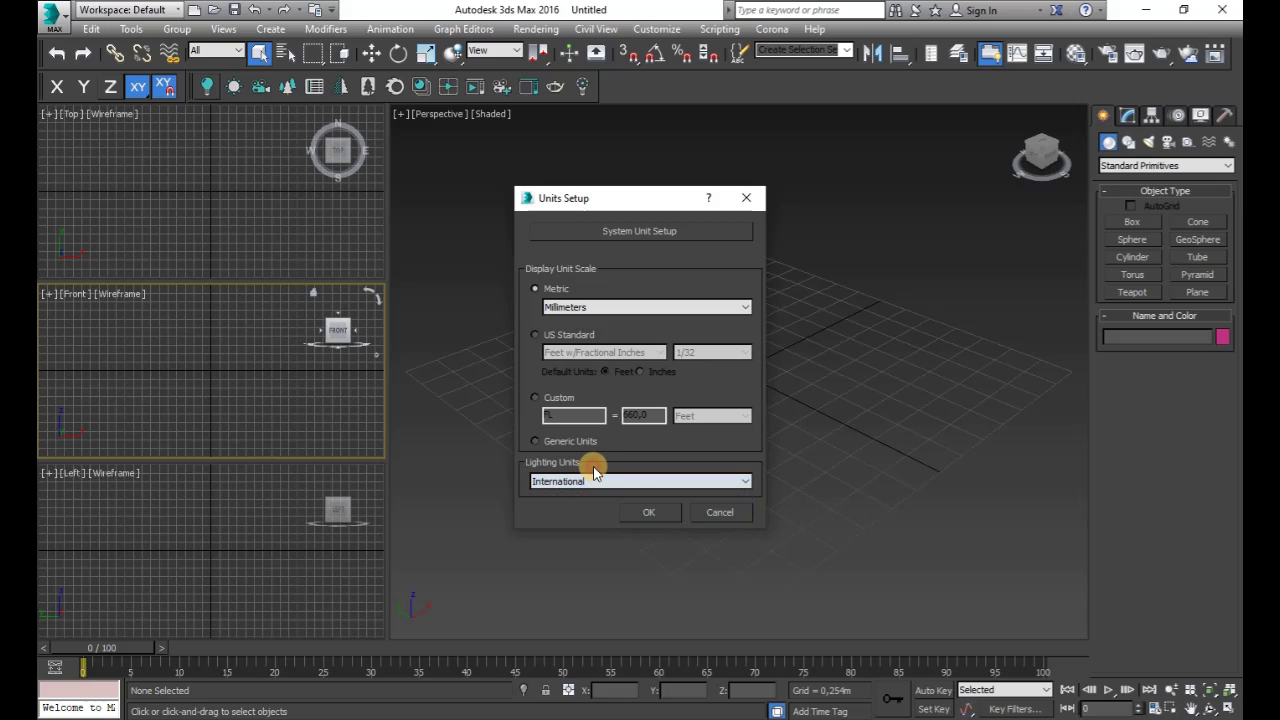
click(647, 512)
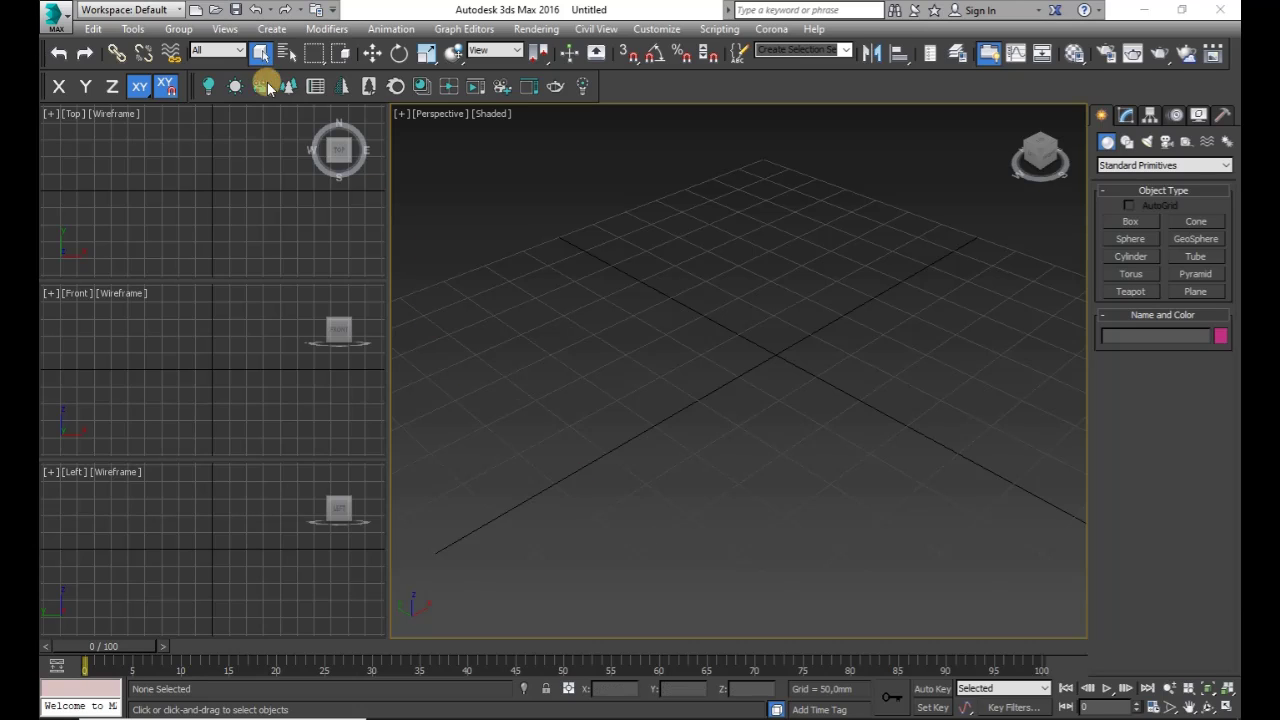
Set the home grid spacing to 100 mm in the grid and snap settings.
click(134, 29)
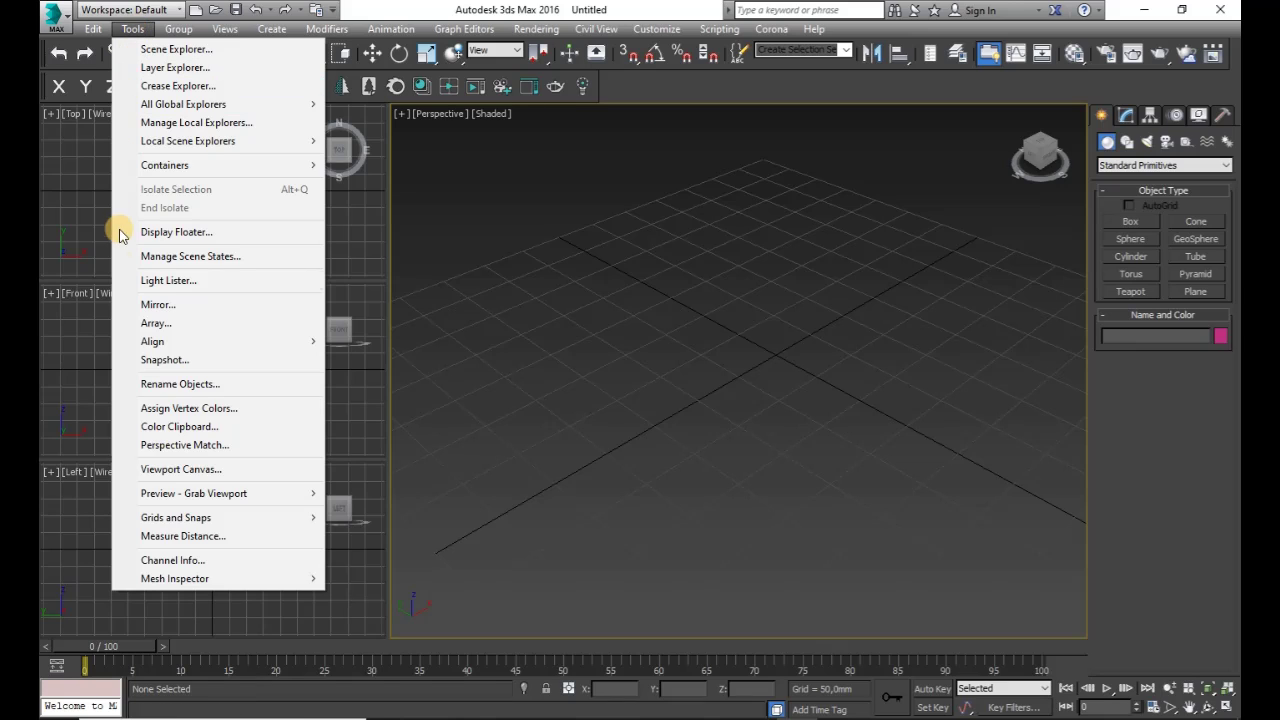
mouse_move(151, 520)
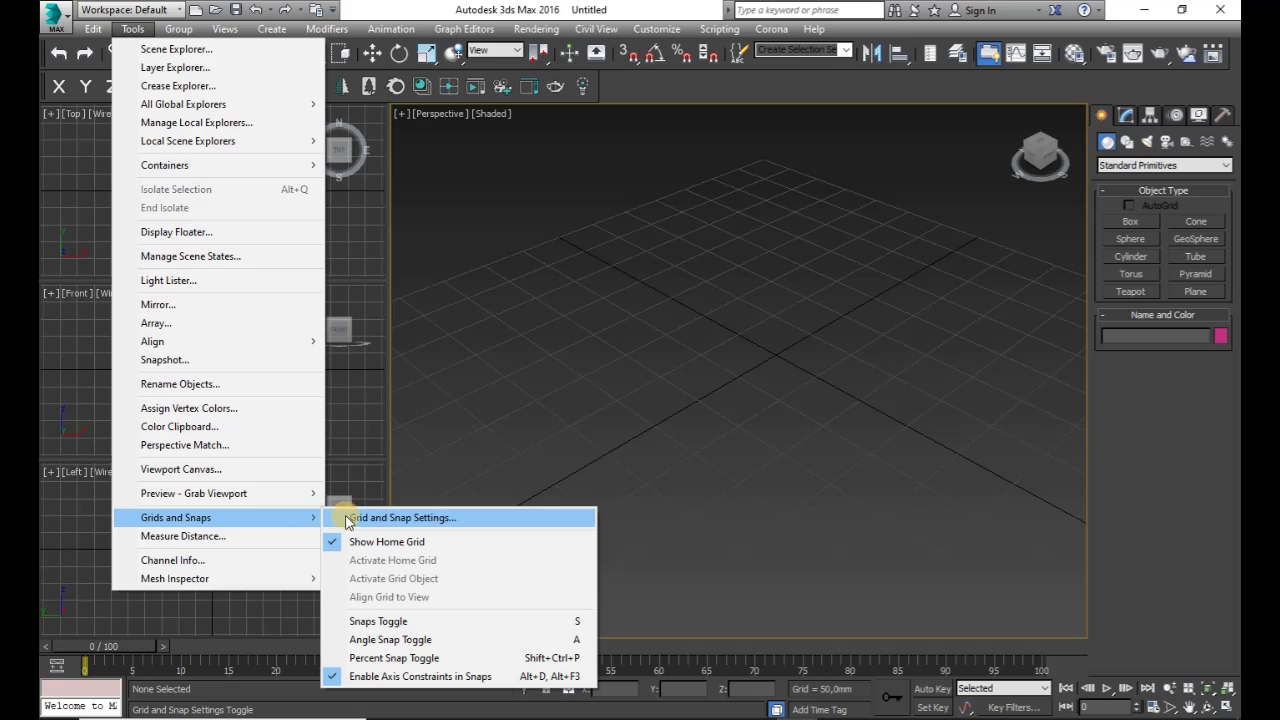
click(428, 519)
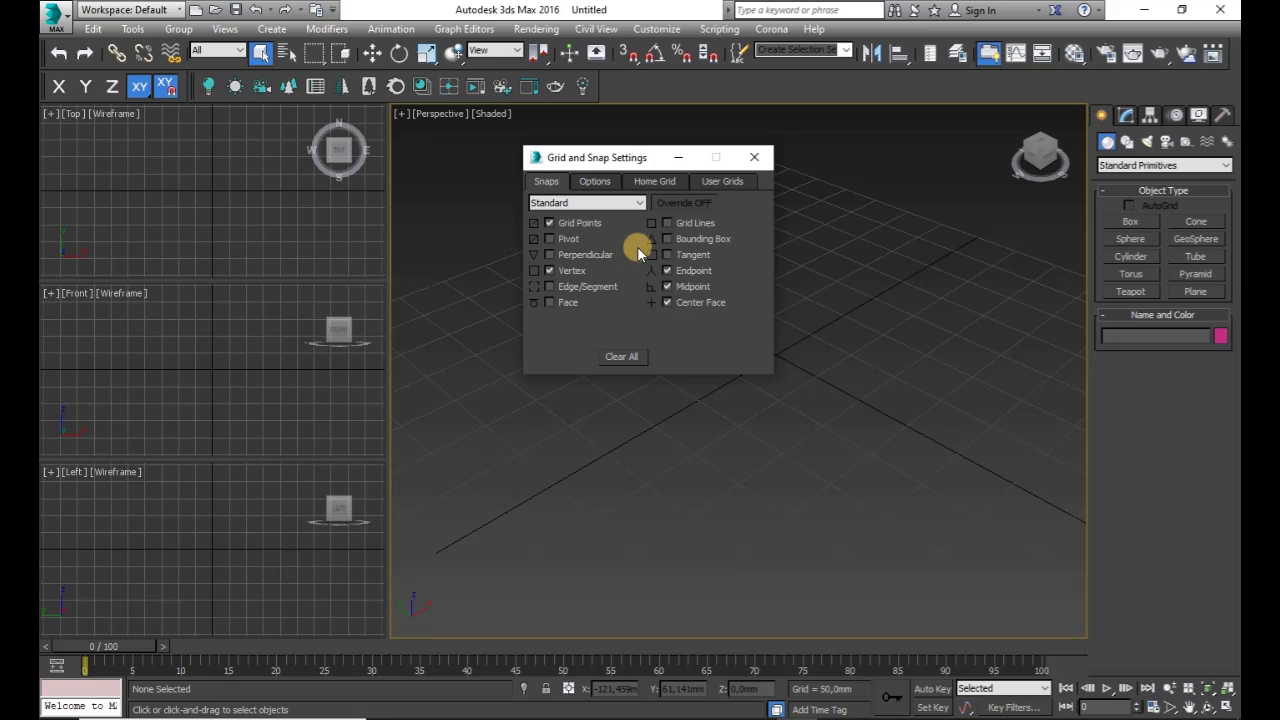
click(656, 183)
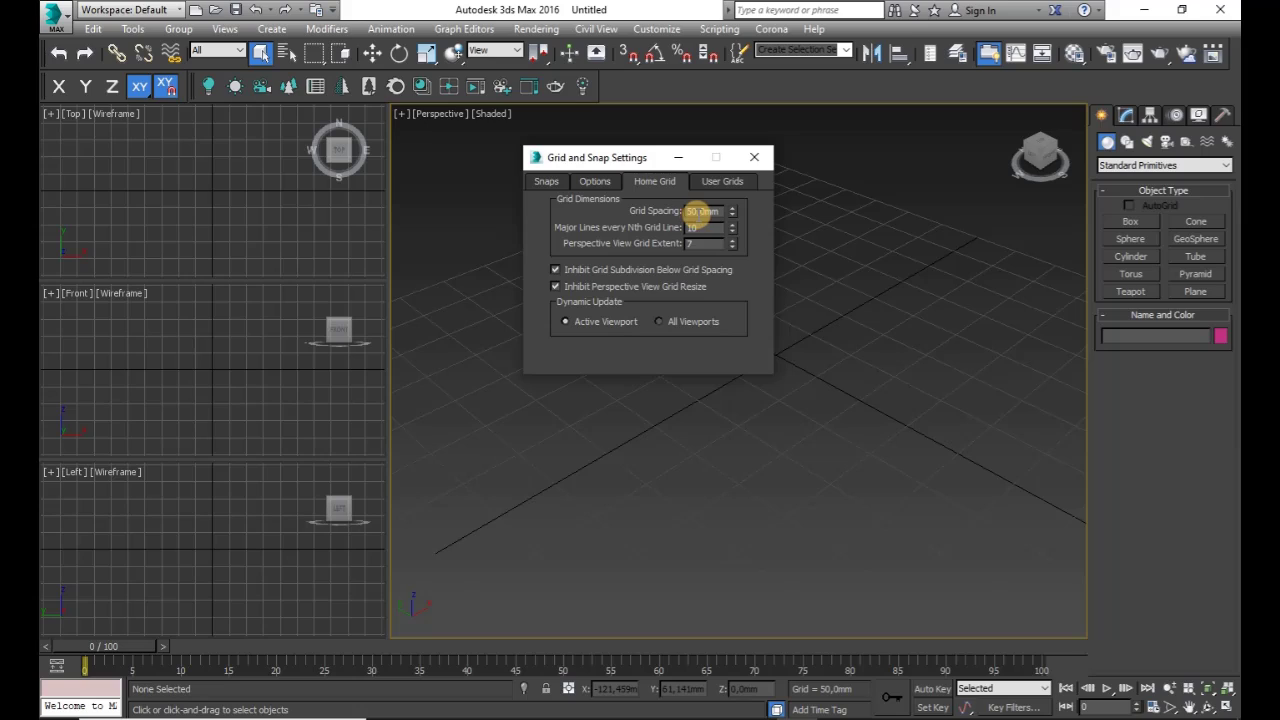
drag(703, 211, 680, 222)
text(1mm)
text(00)
key(Return)
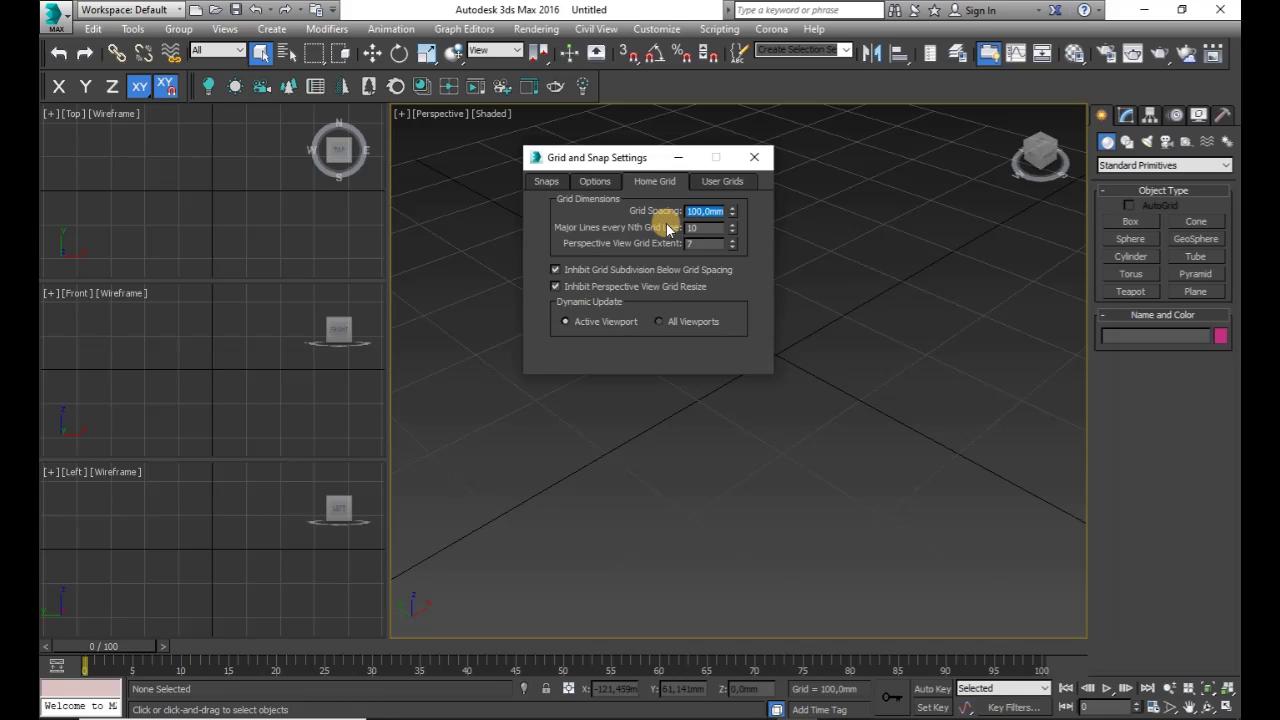
click(705, 211)
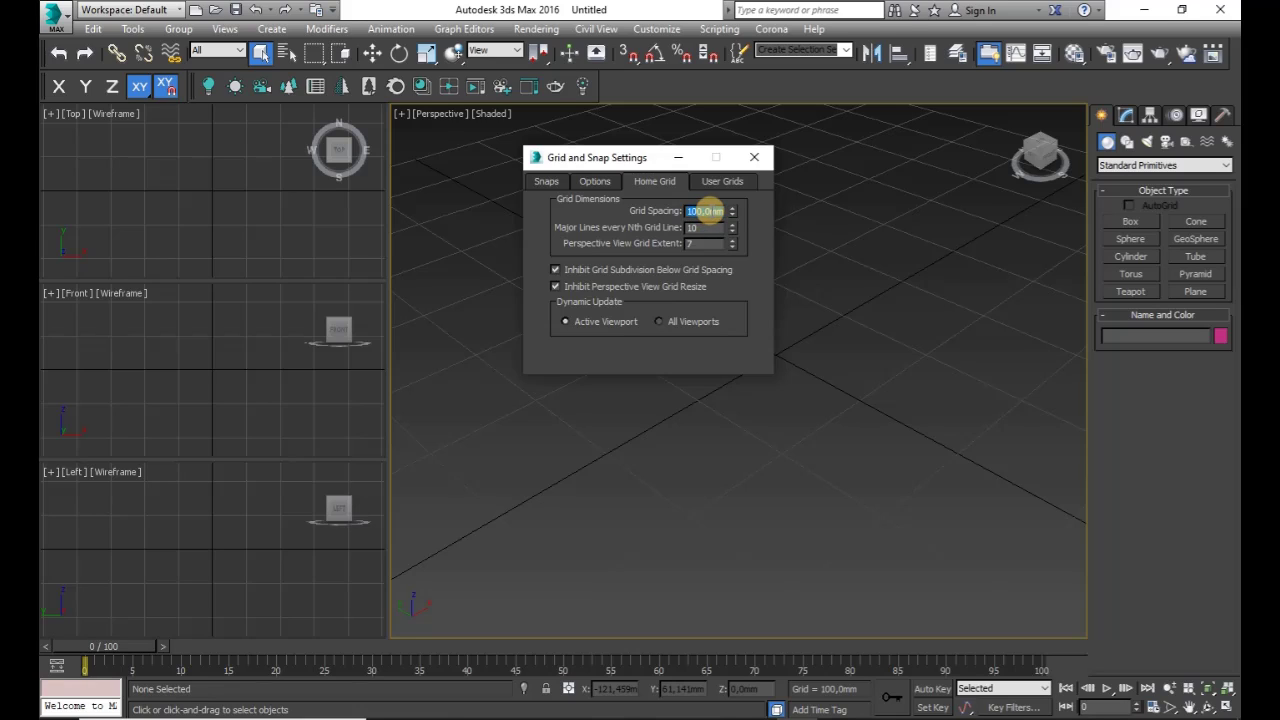
click(755, 158)
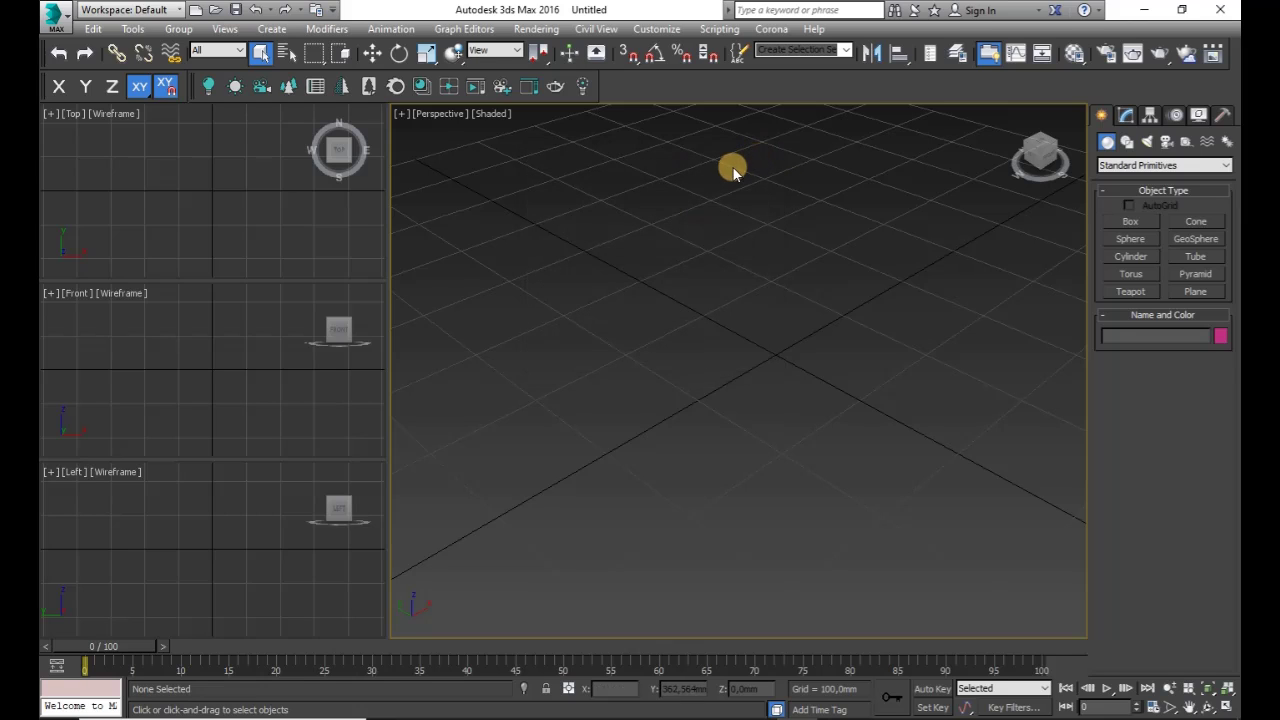
Inspect the whole home grid from above in the Perspective viewport and rotate back to an angled view with the ViewCube.
click(1040, 145)
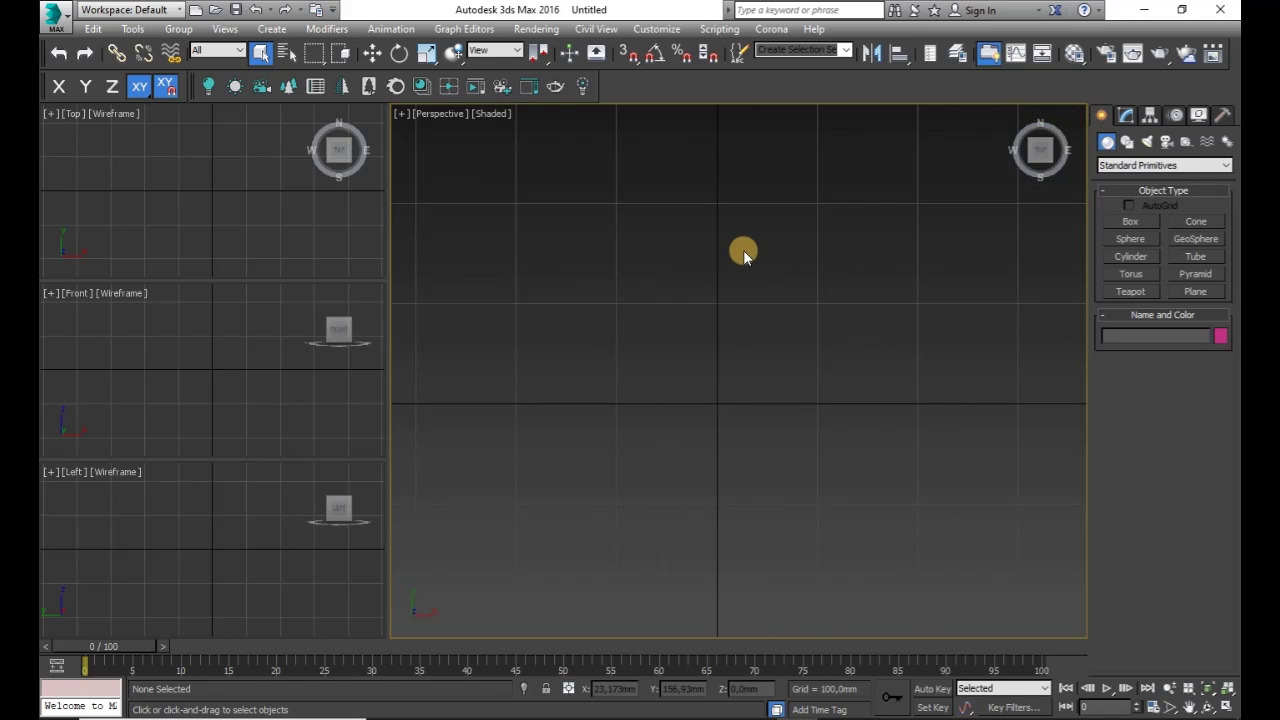
scroll(736, 242, down, 3)
scroll(736, 242, down, 2)
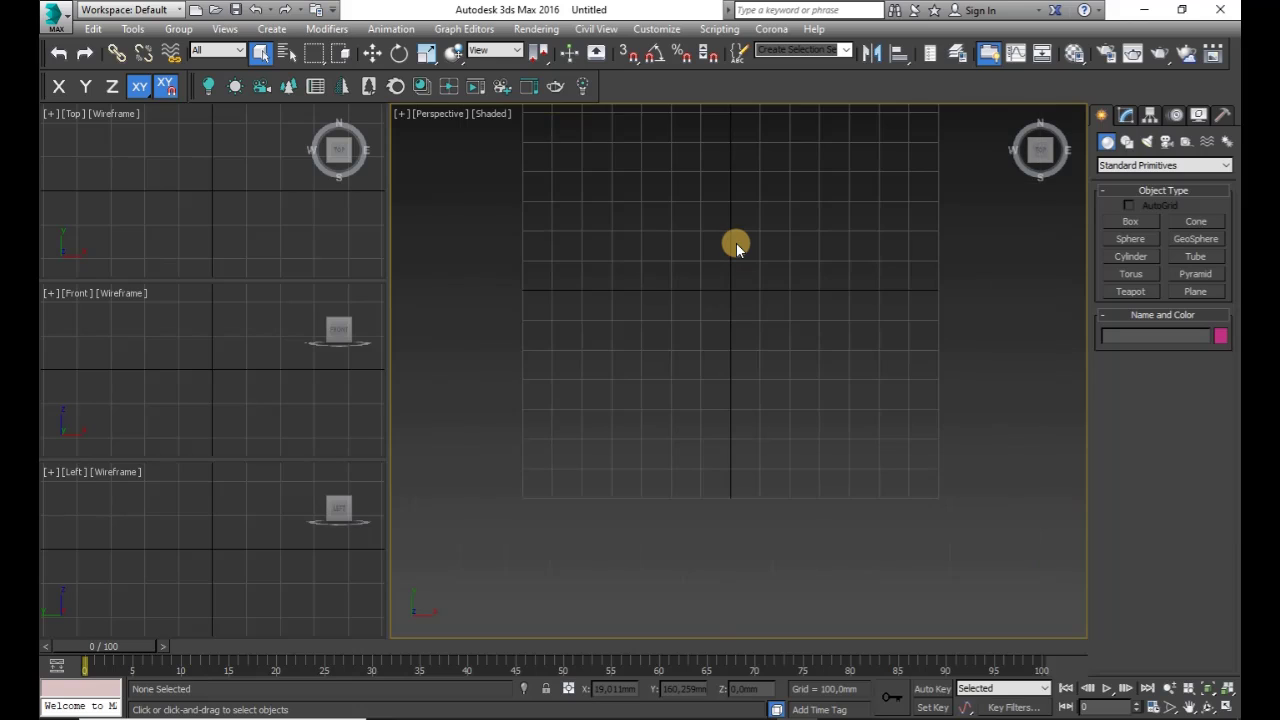
middle_drag(746, 231, 731, 297)
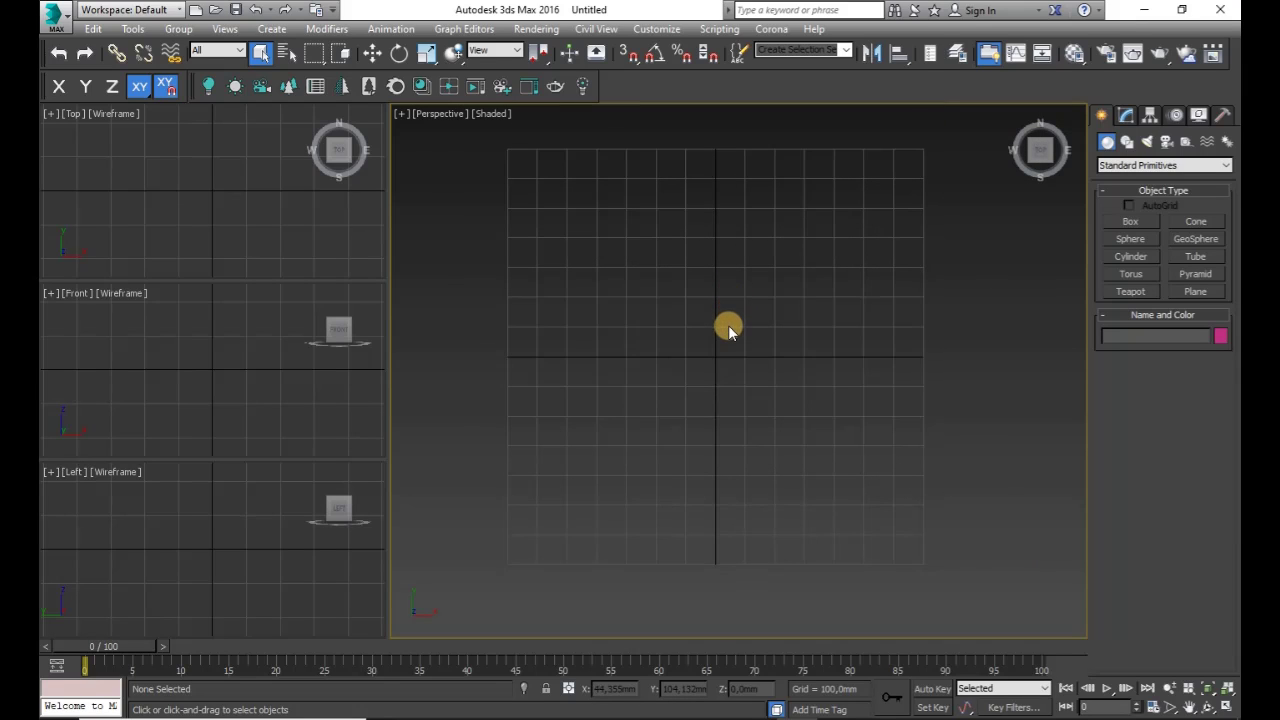
click(1029, 161)
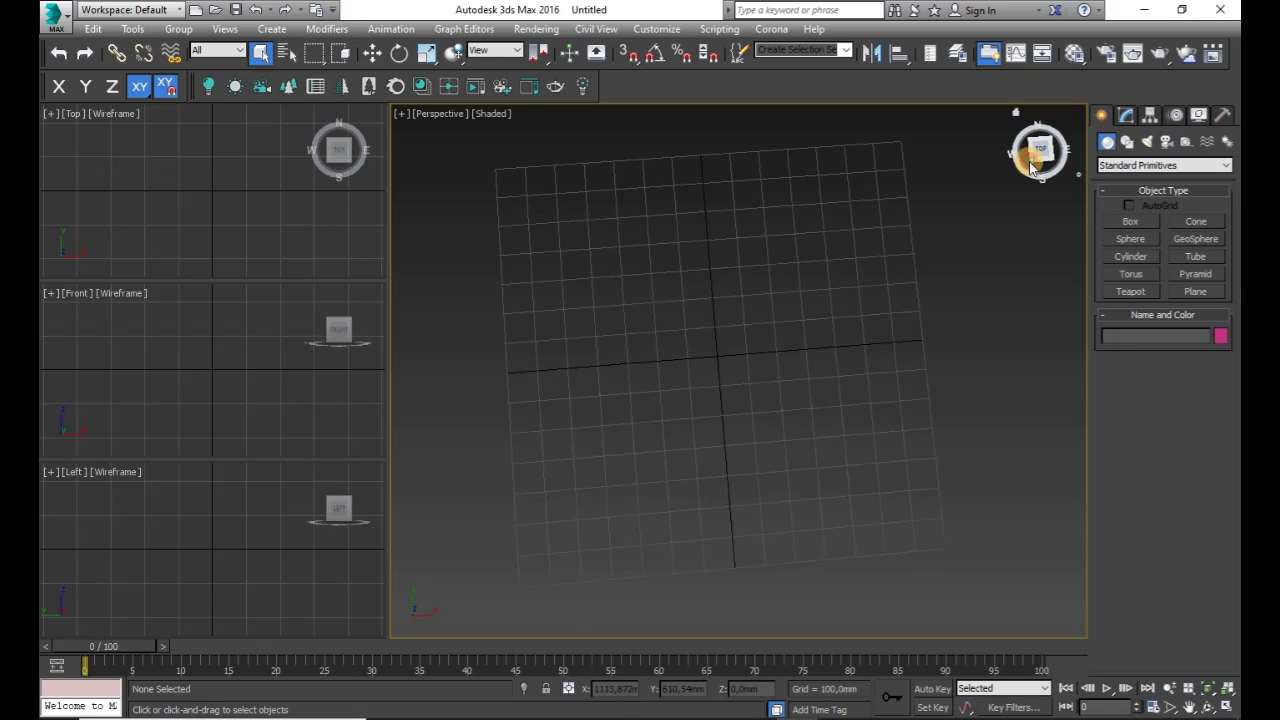